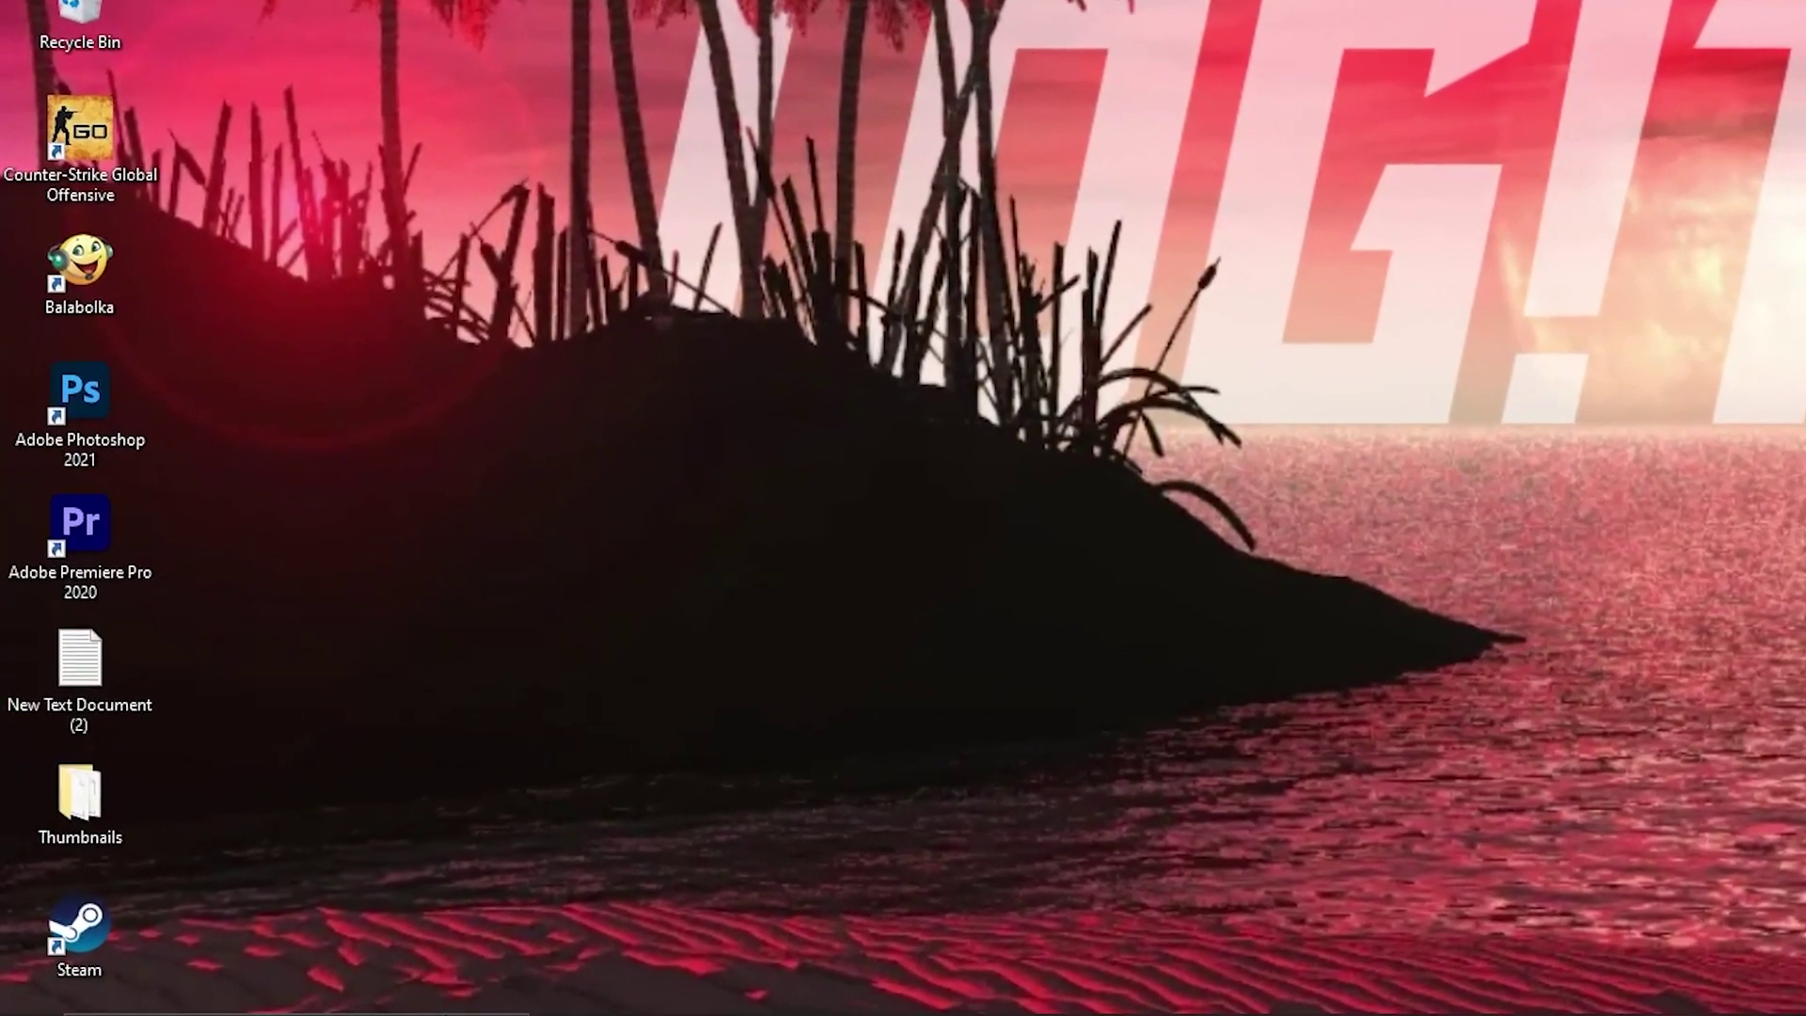
# Step: Search 'check' and open Check for updates, which shows the PC is up to date
pyautogui.click(277, 1002)
pyautogui.write('check')
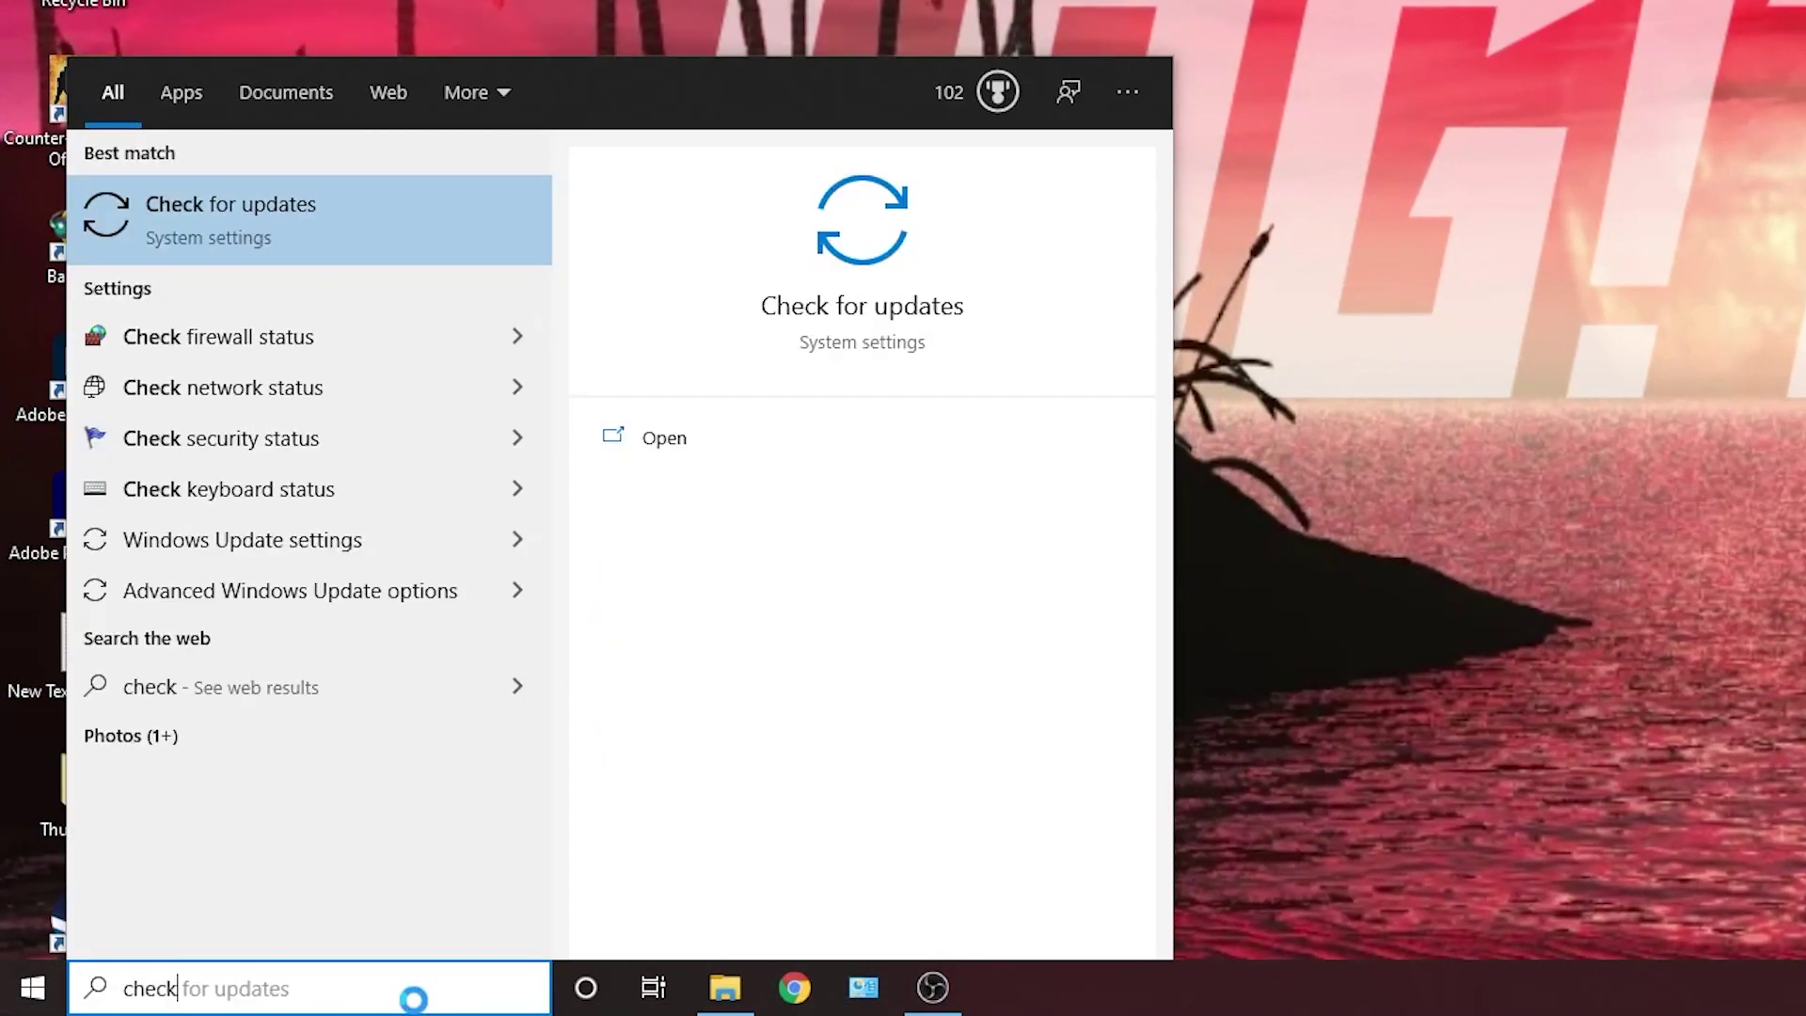
pyautogui.click(269, 212)
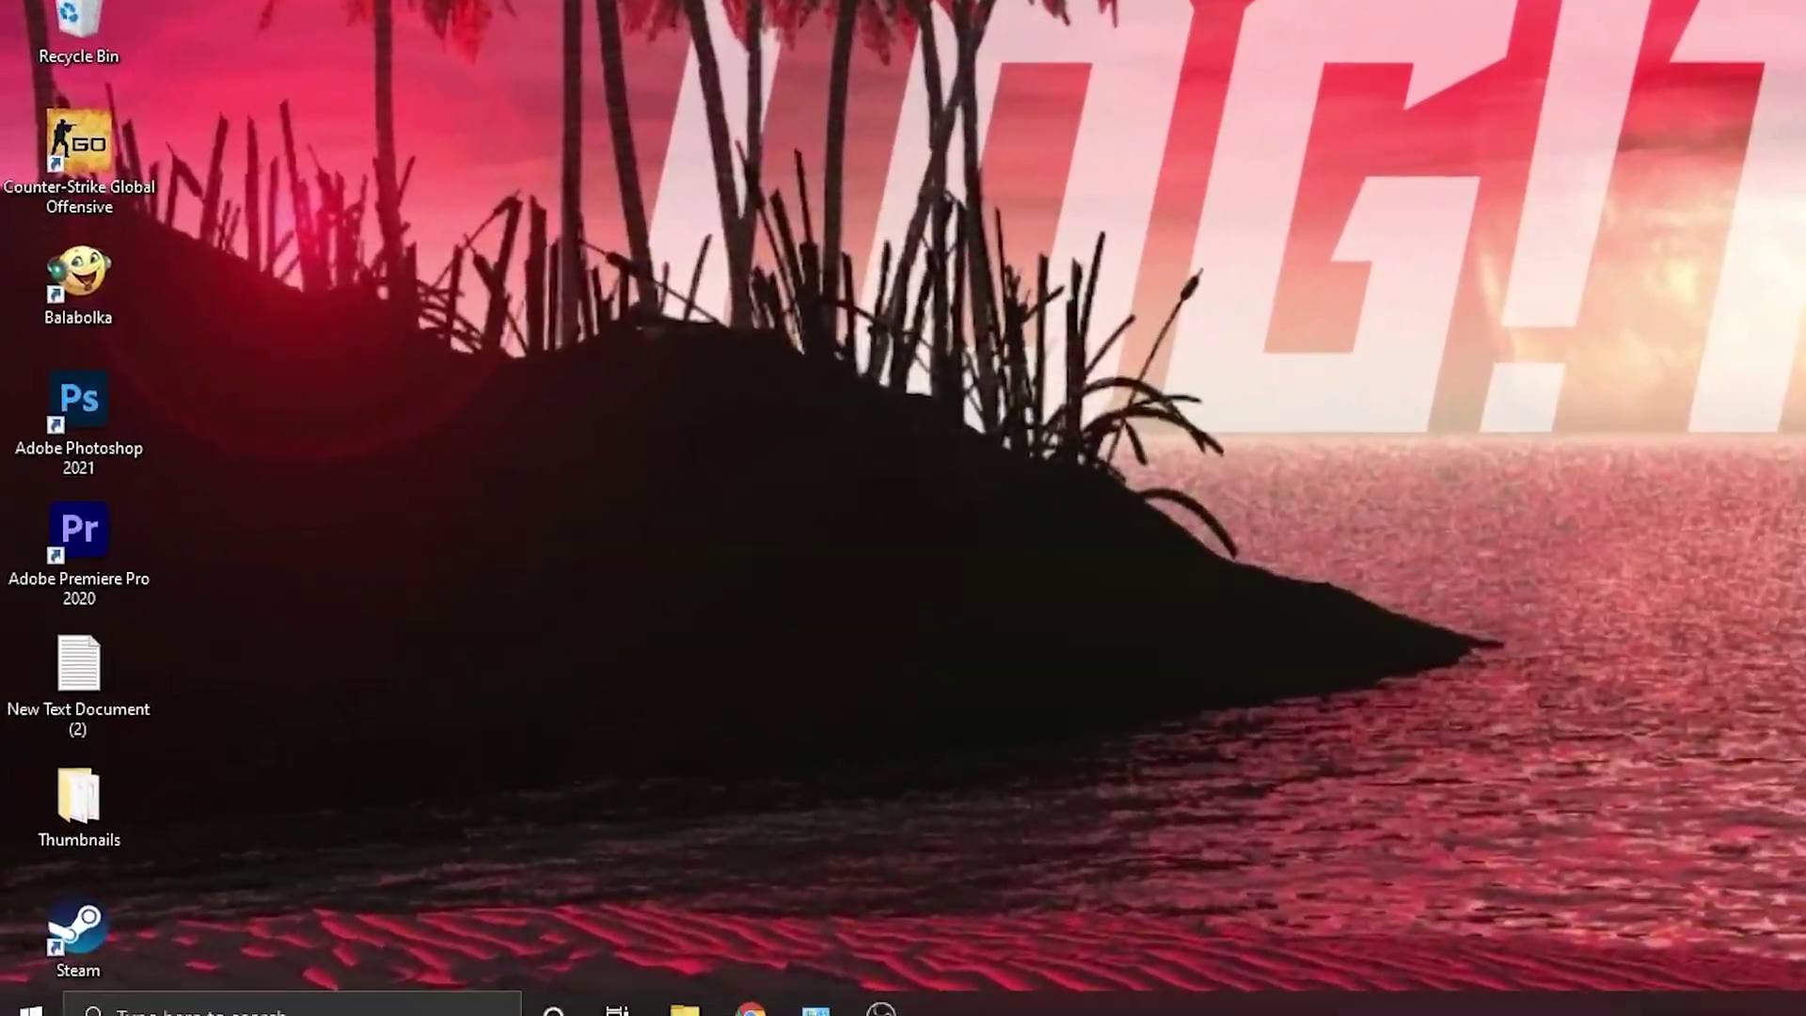
# Step: Open the %appdata% folder and go up to AppData
pyautogui.click(313, 1011)
pyautogui.write('%')
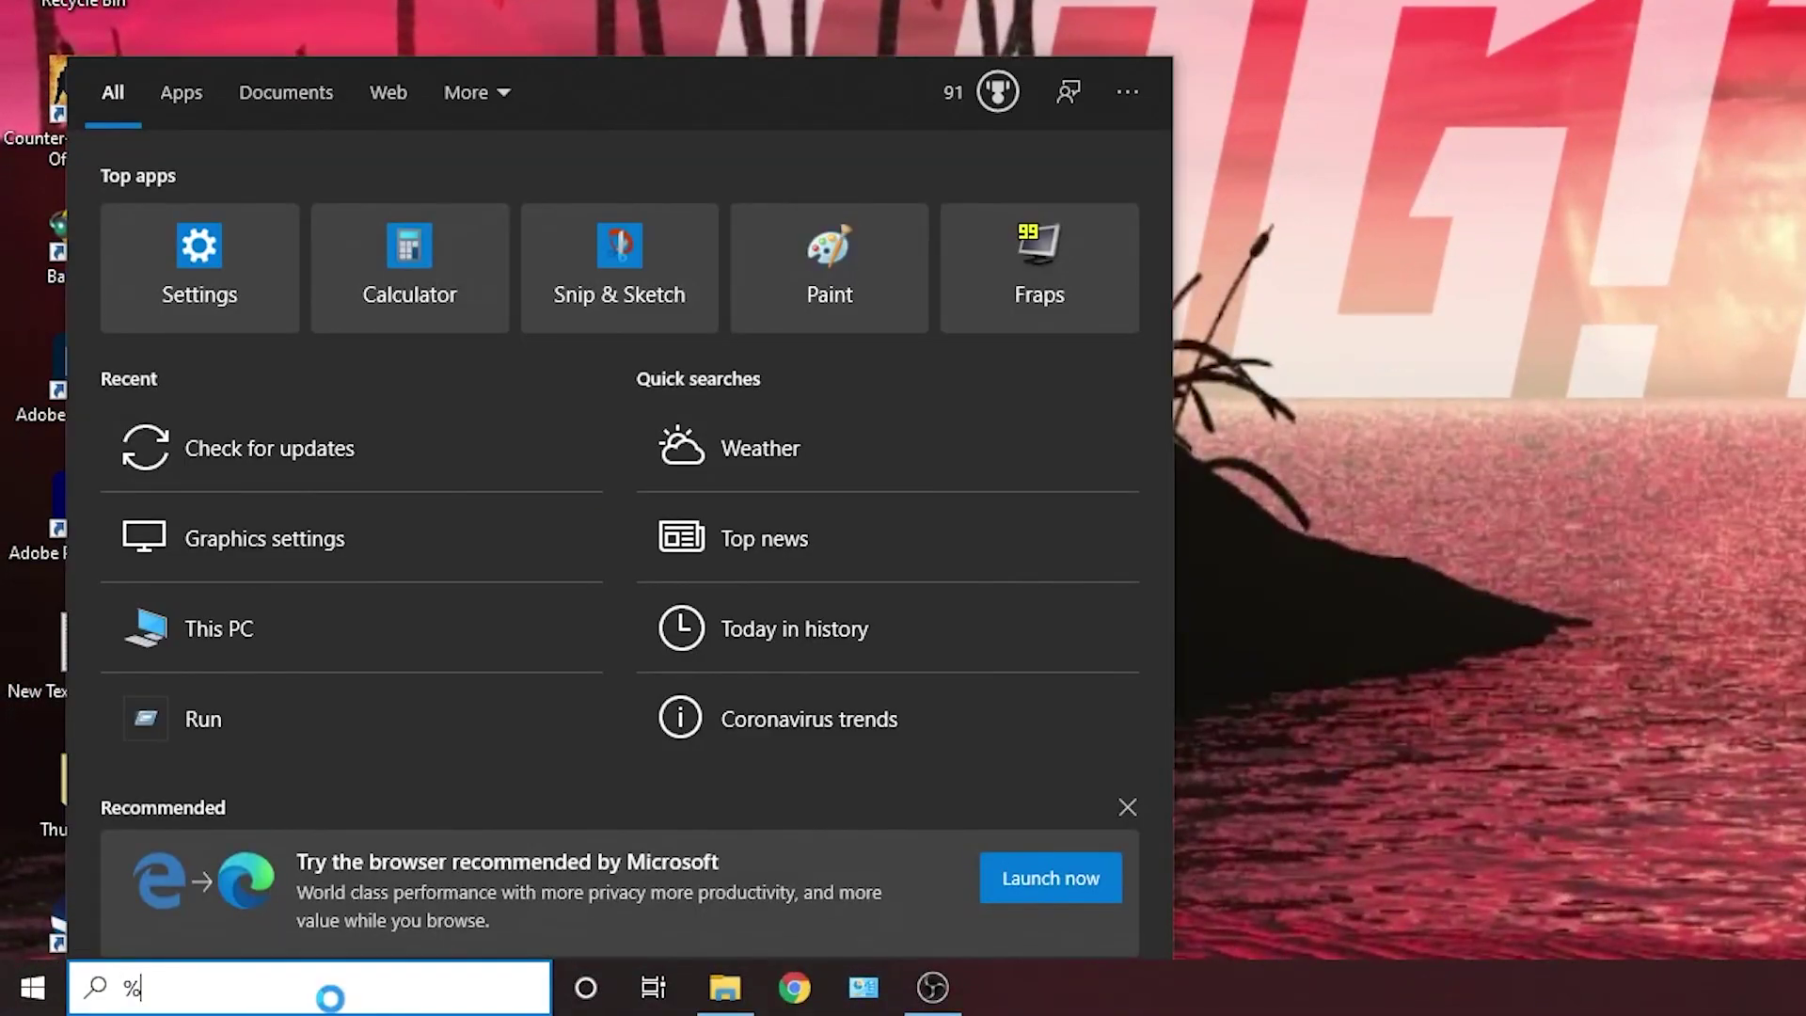
pyautogui.write('appdata%')
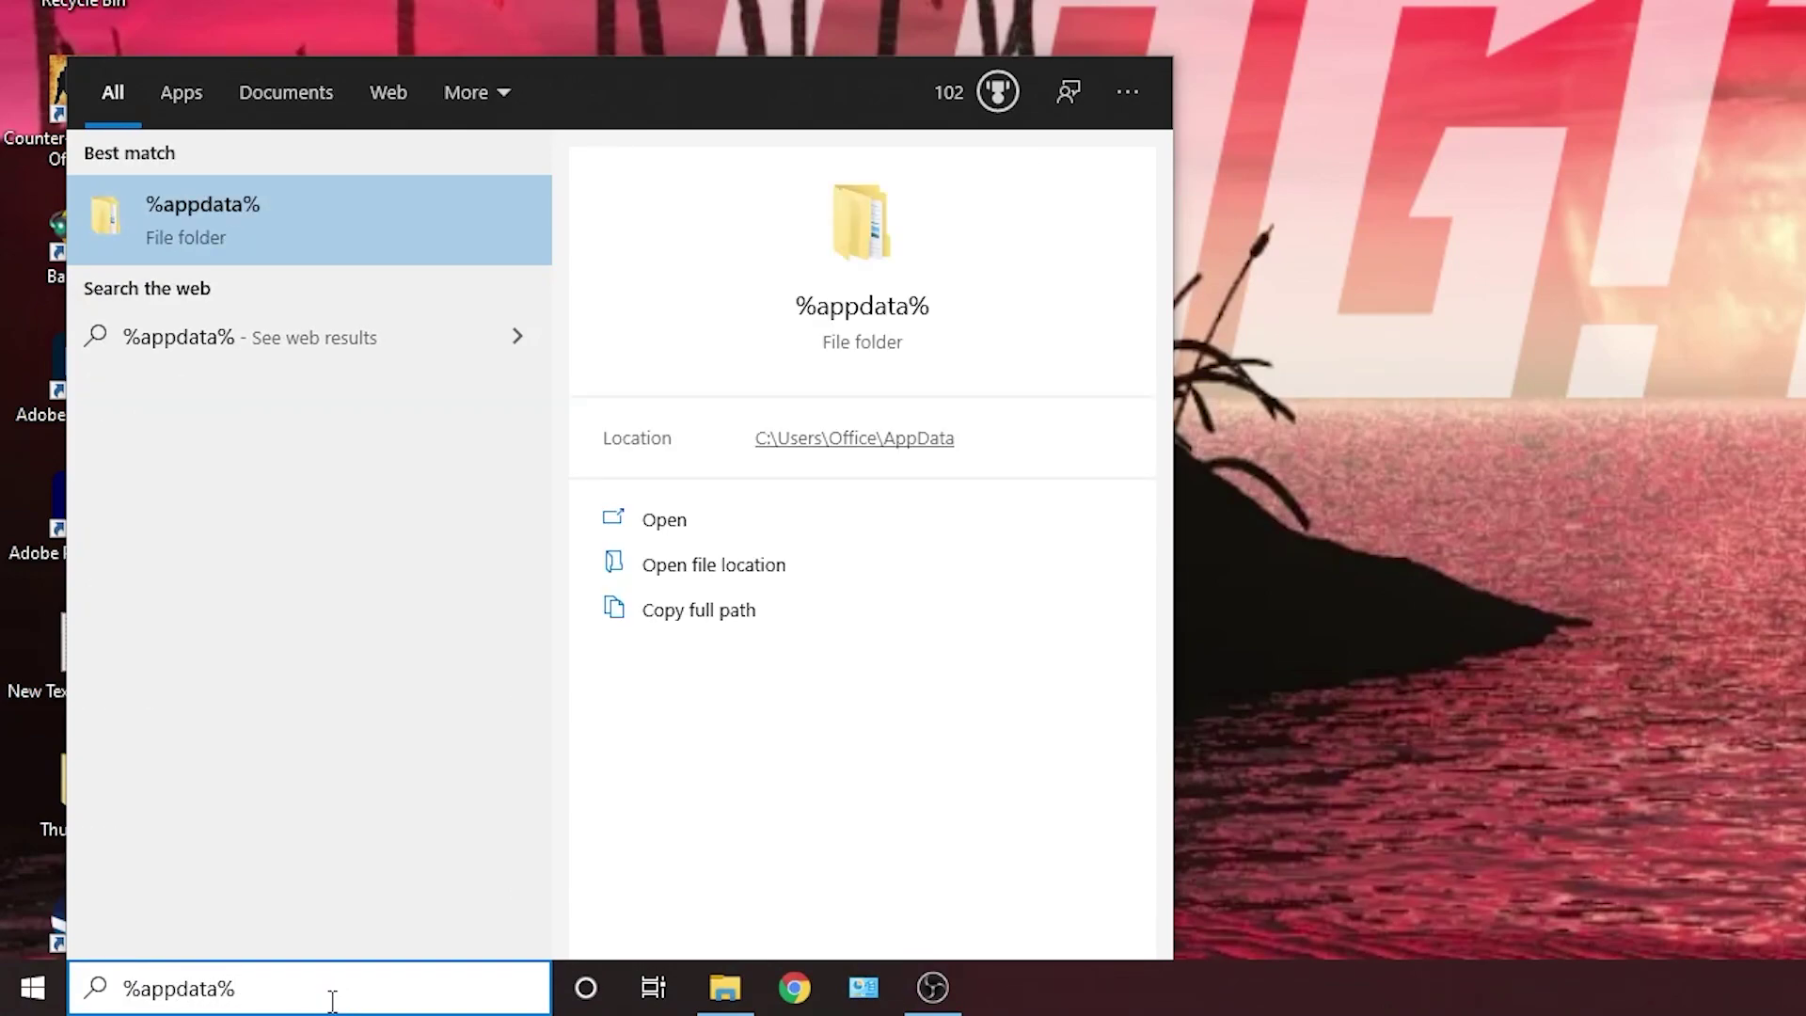
pyautogui.press('Return')
pyautogui.click(726, 168)
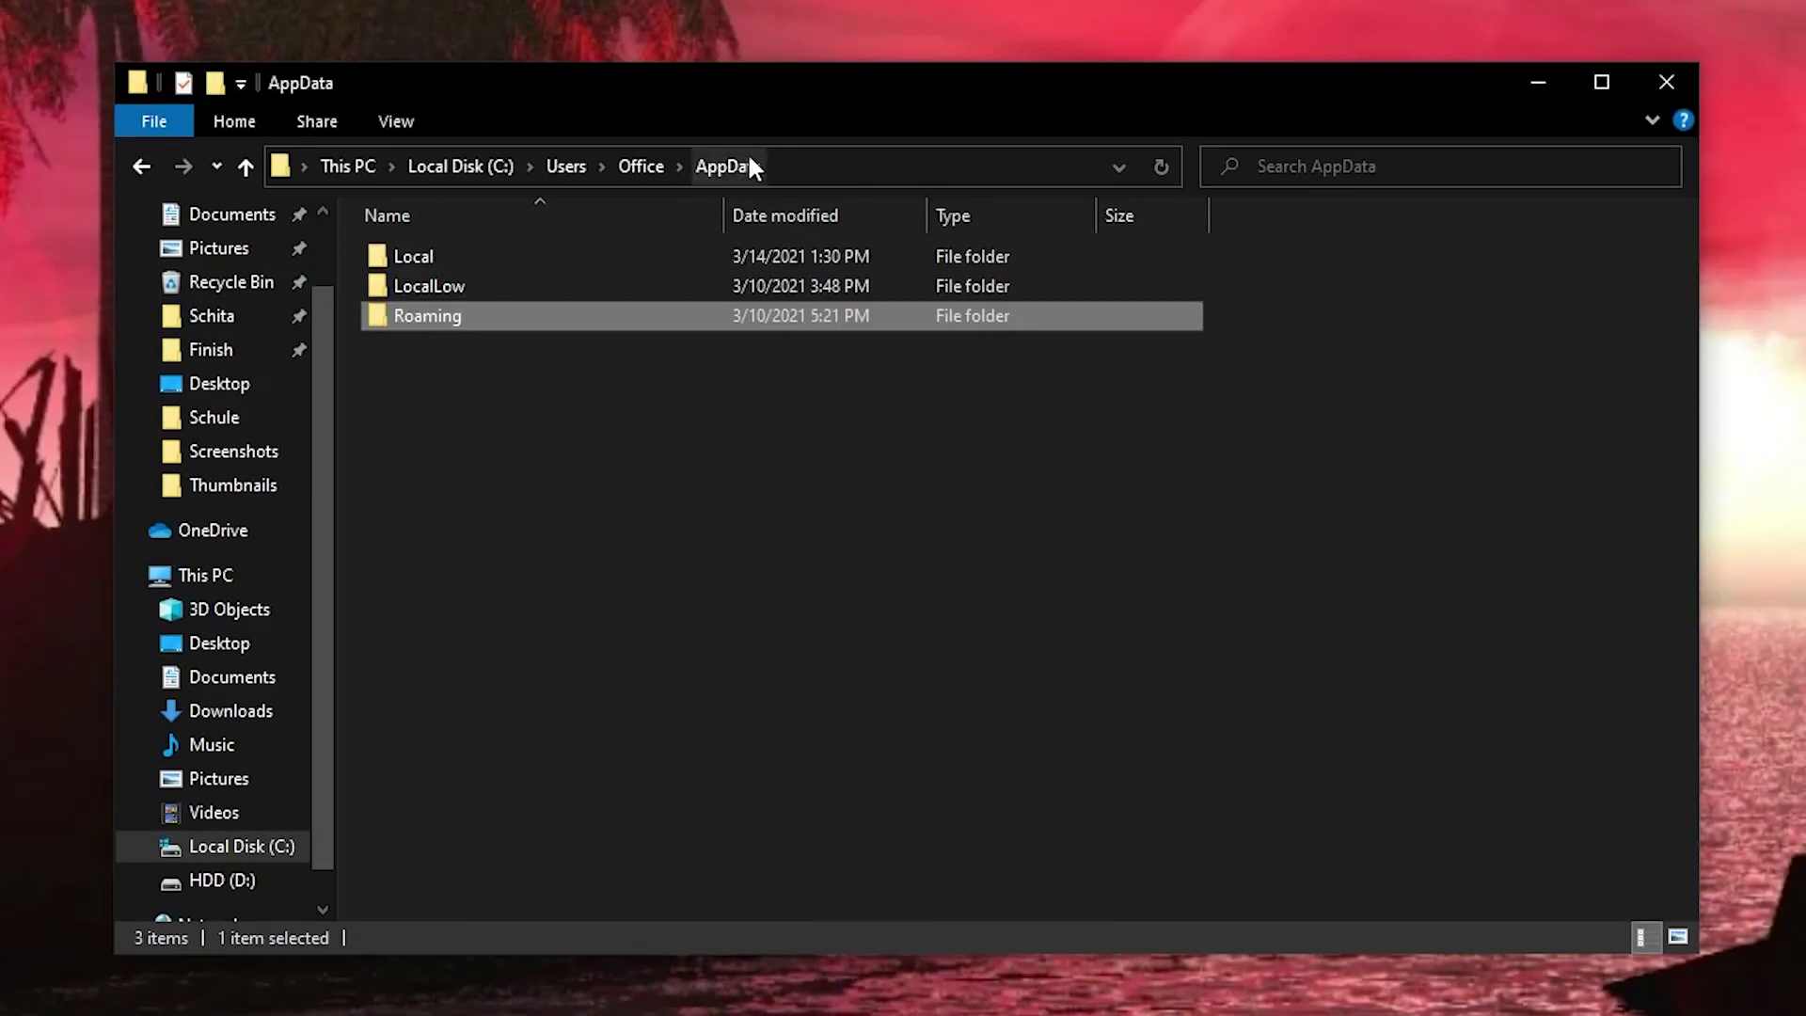
# Step: Browse to Local\Roblox\Versions\version-5c383cf6549b4c50 and select RobloxPlayerBeta
pyautogui.click(442, 258)
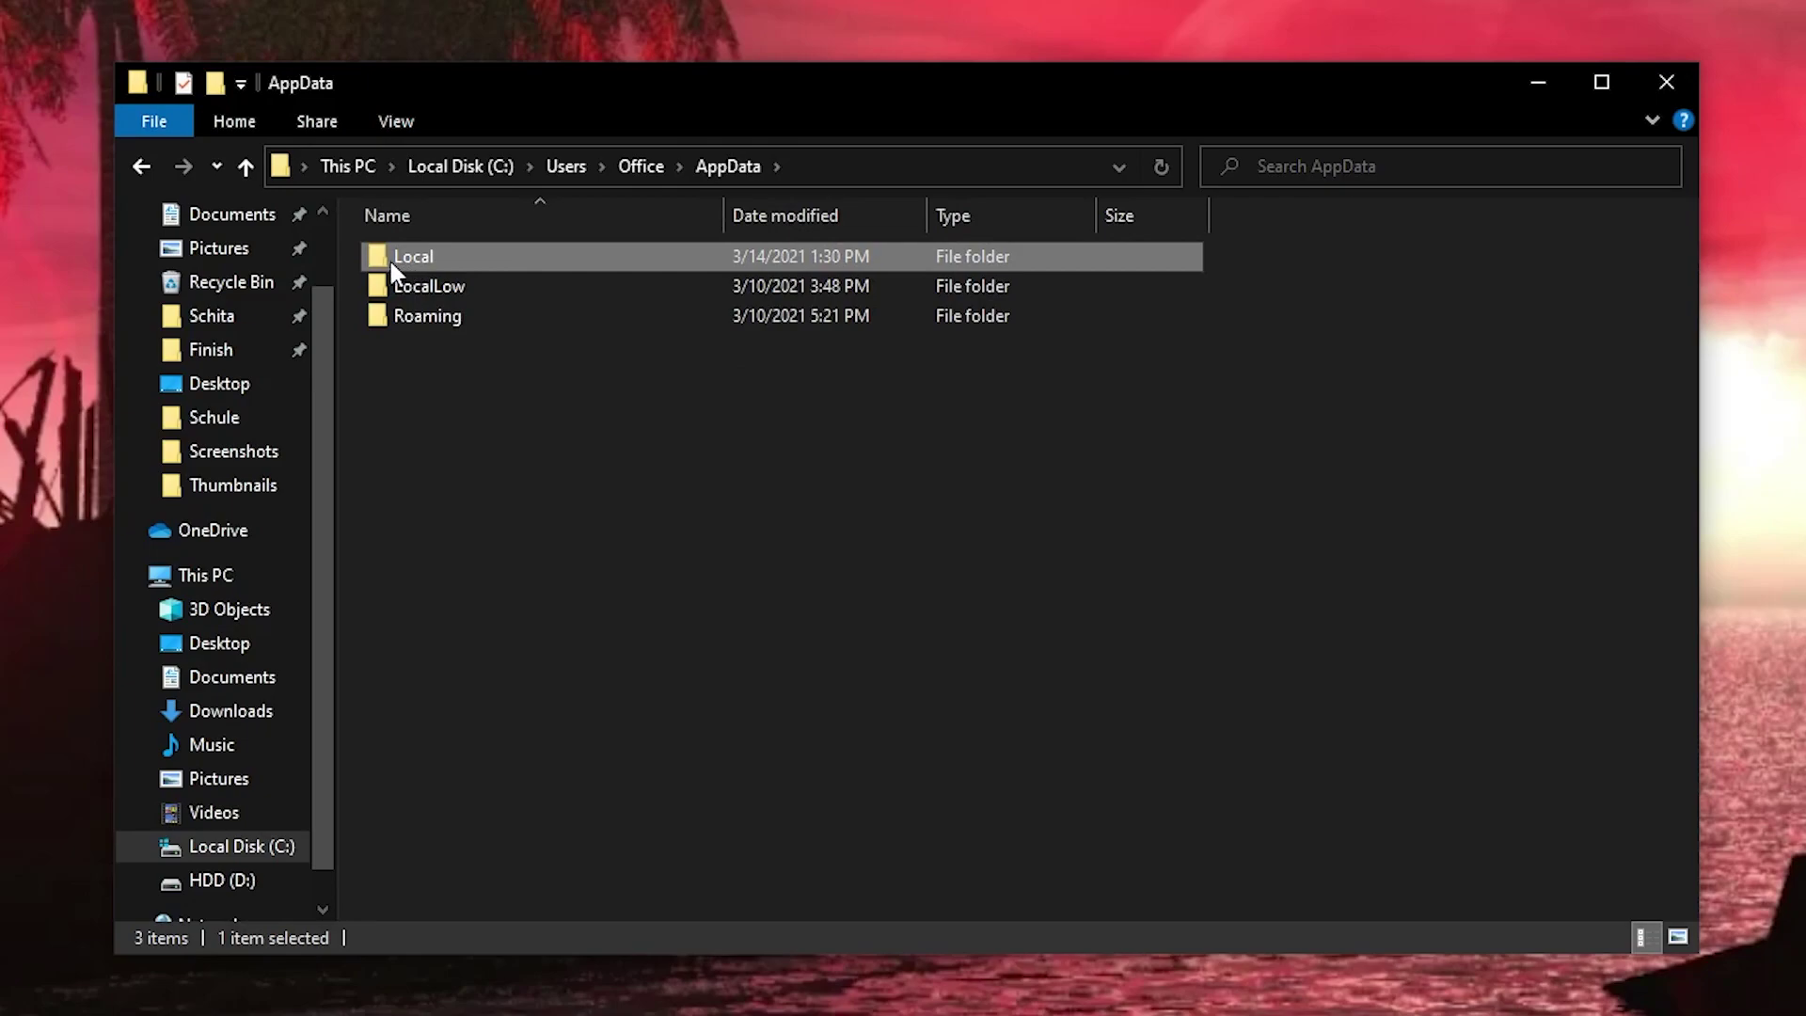
pyautogui.doubleClick(442, 252)
pyautogui.click(395, 642)
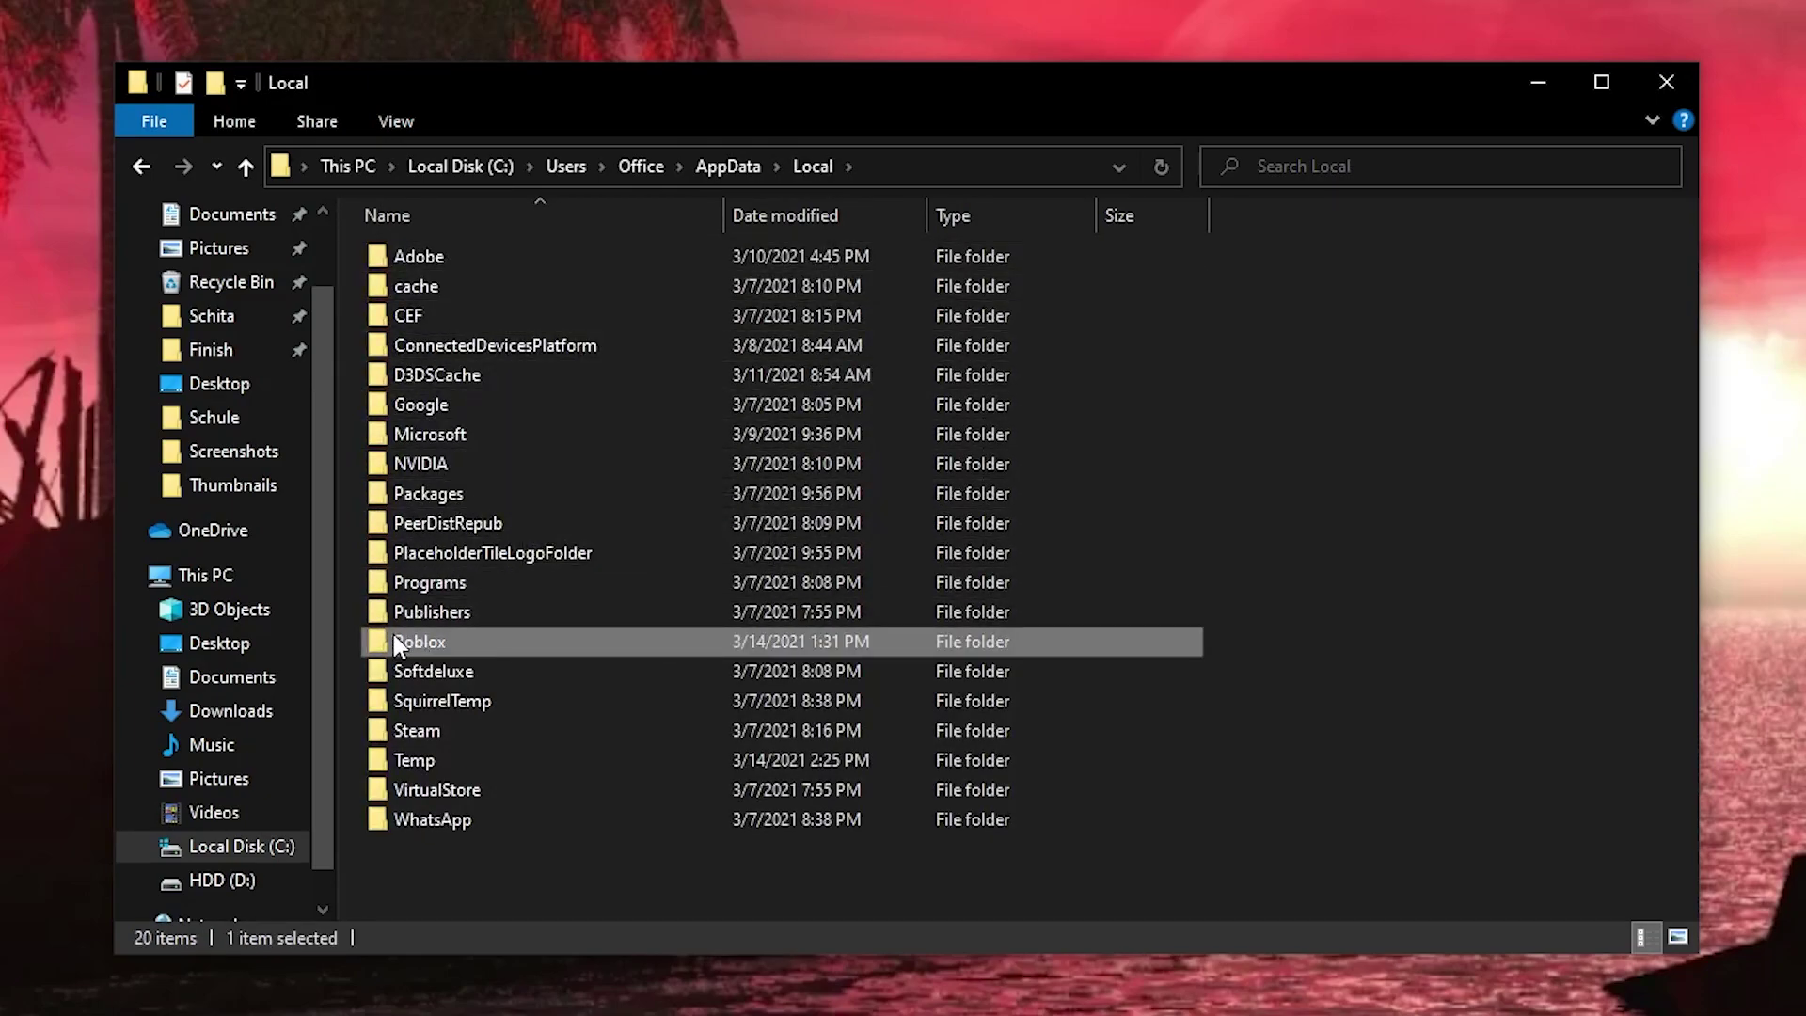
pyautogui.doubleClick(442, 640)
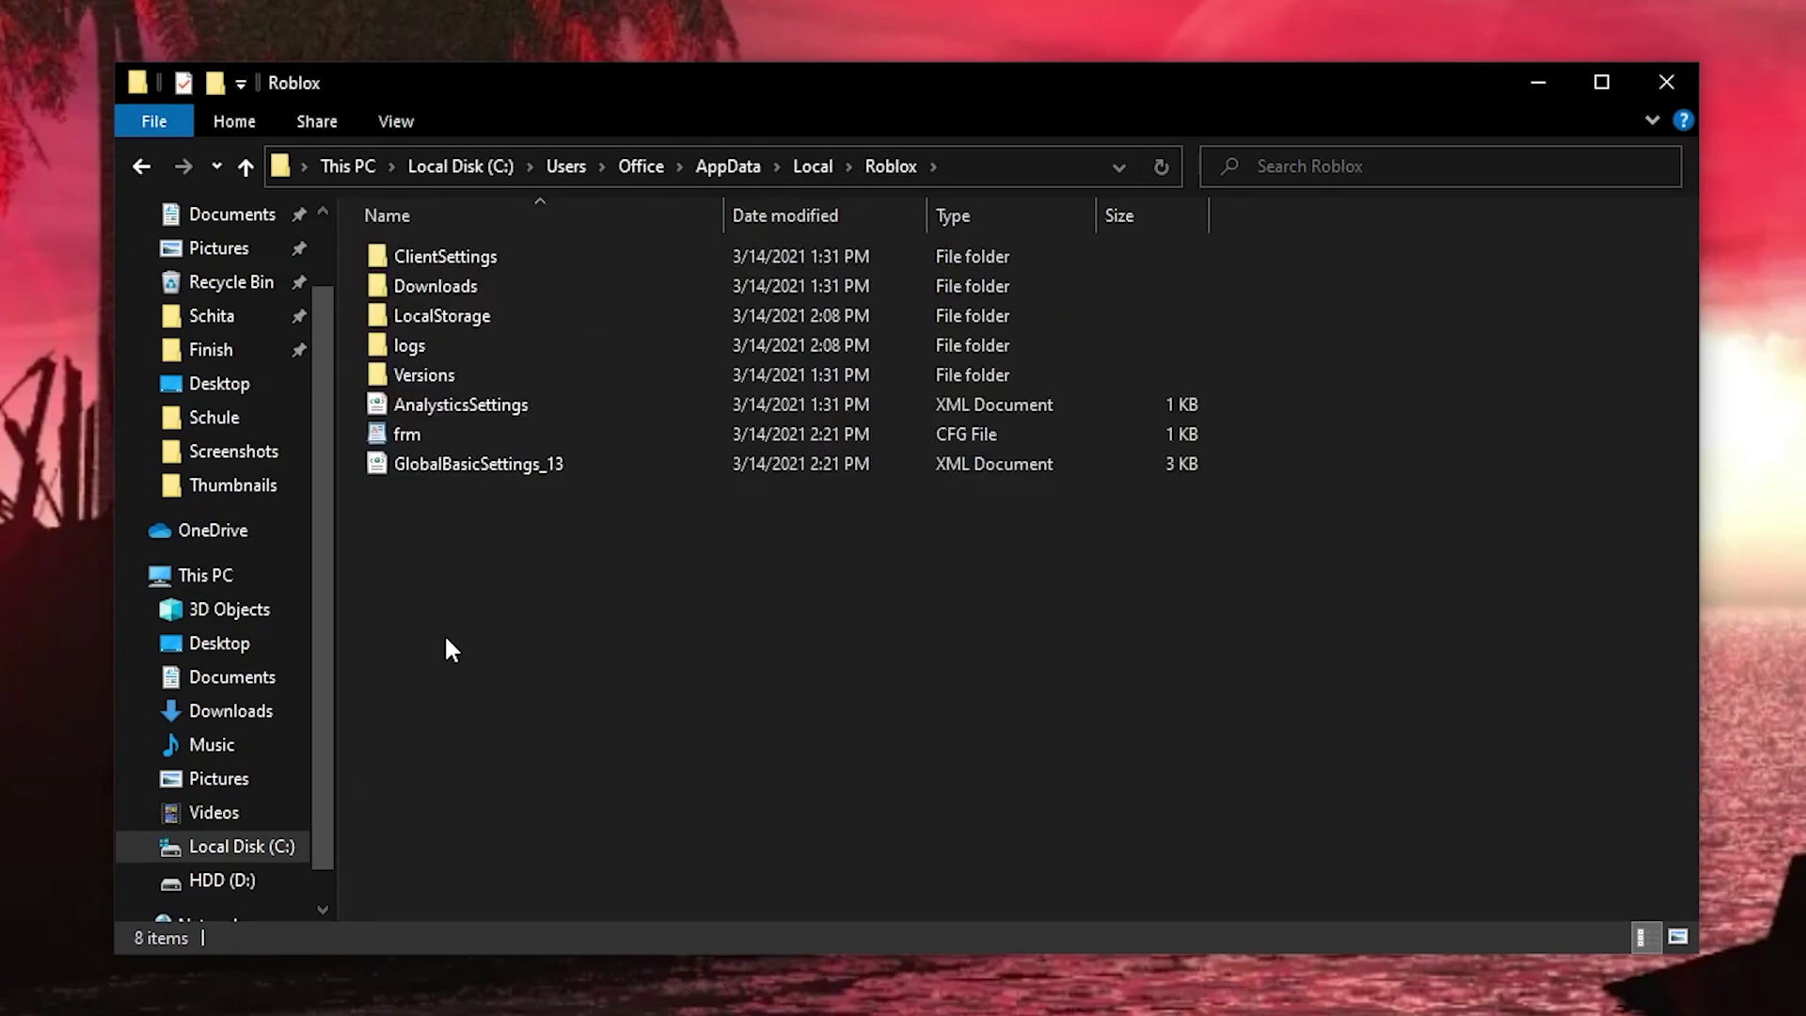
pyautogui.click(374, 382)
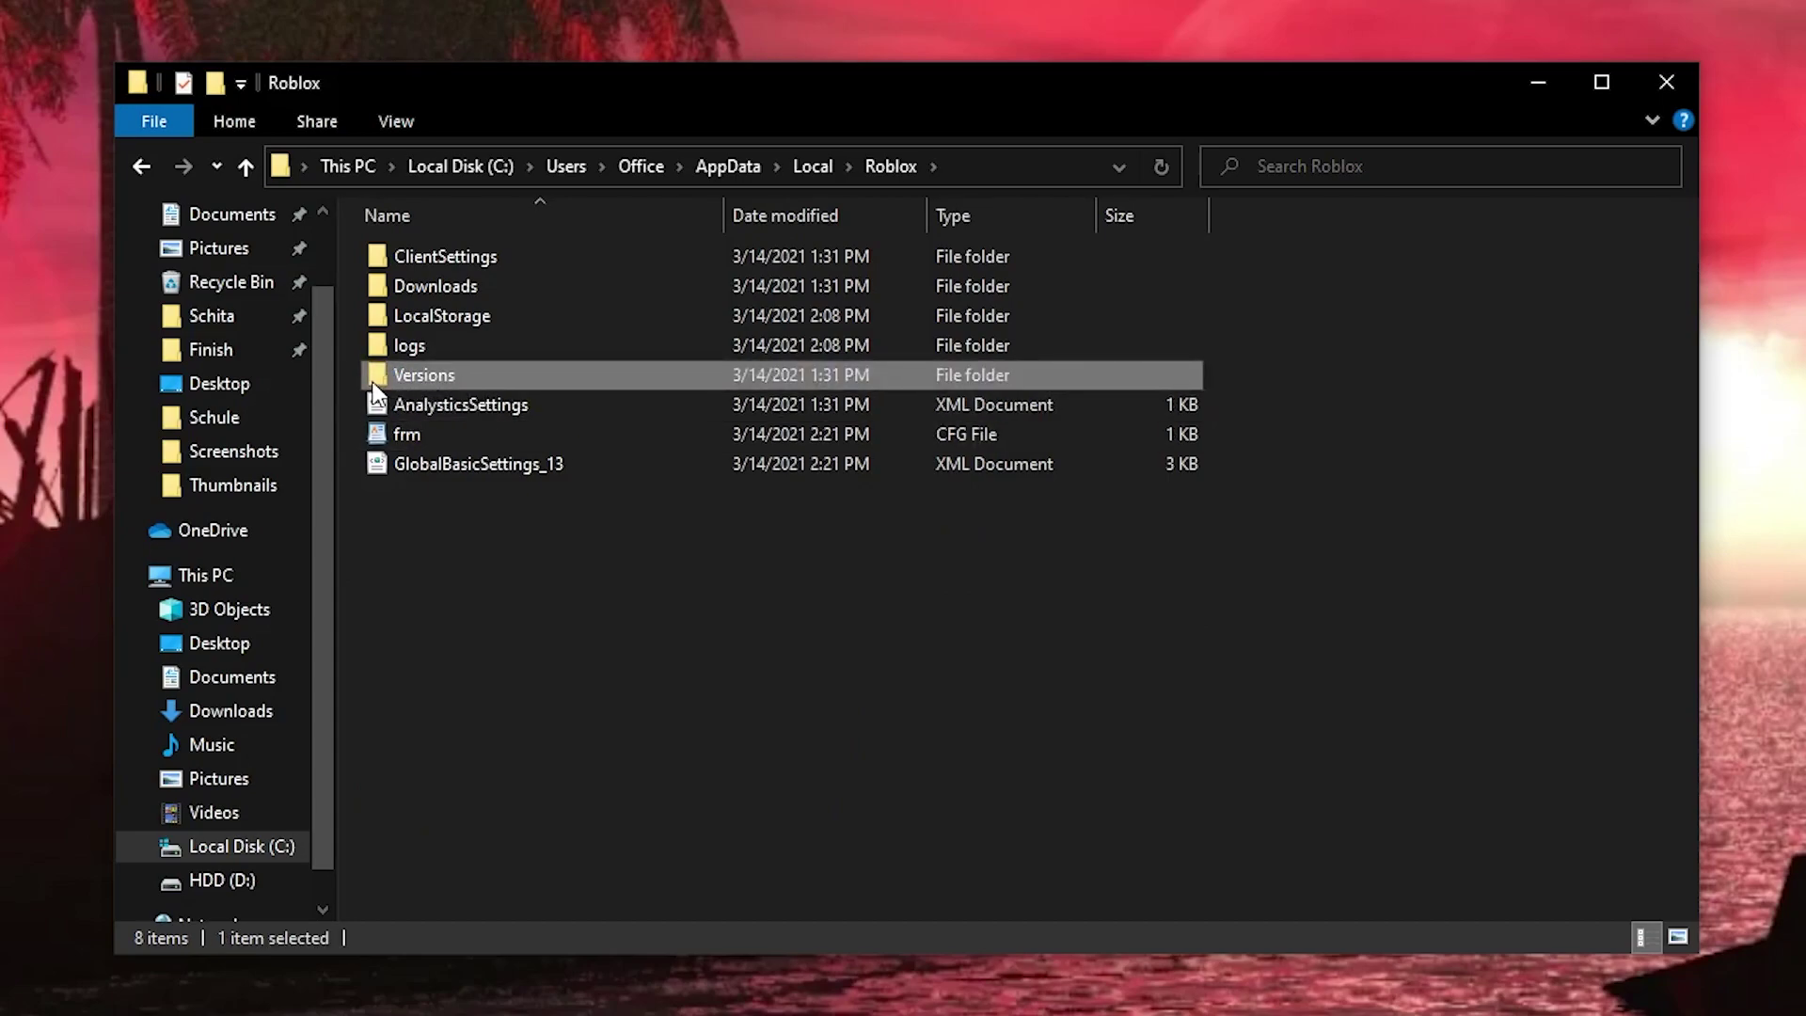
pyautogui.doubleClick(440, 378)
pyautogui.click(519, 265)
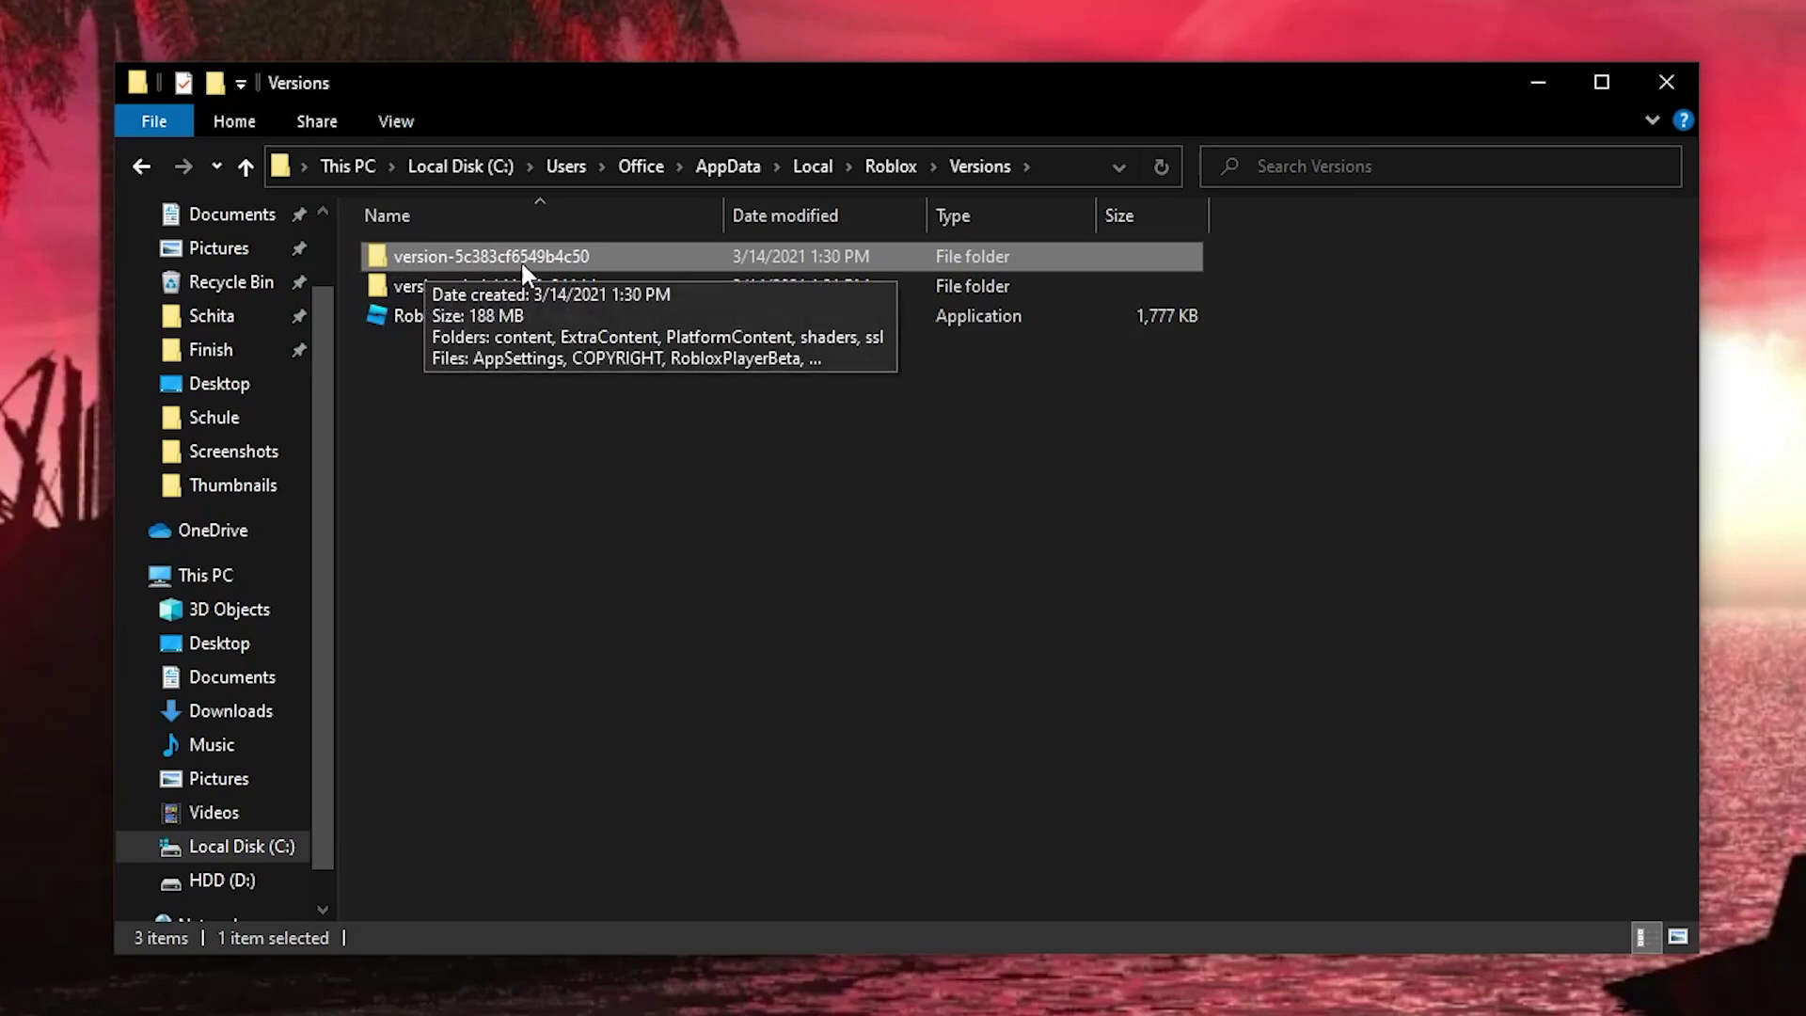
pyautogui.doubleClick(546, 258)
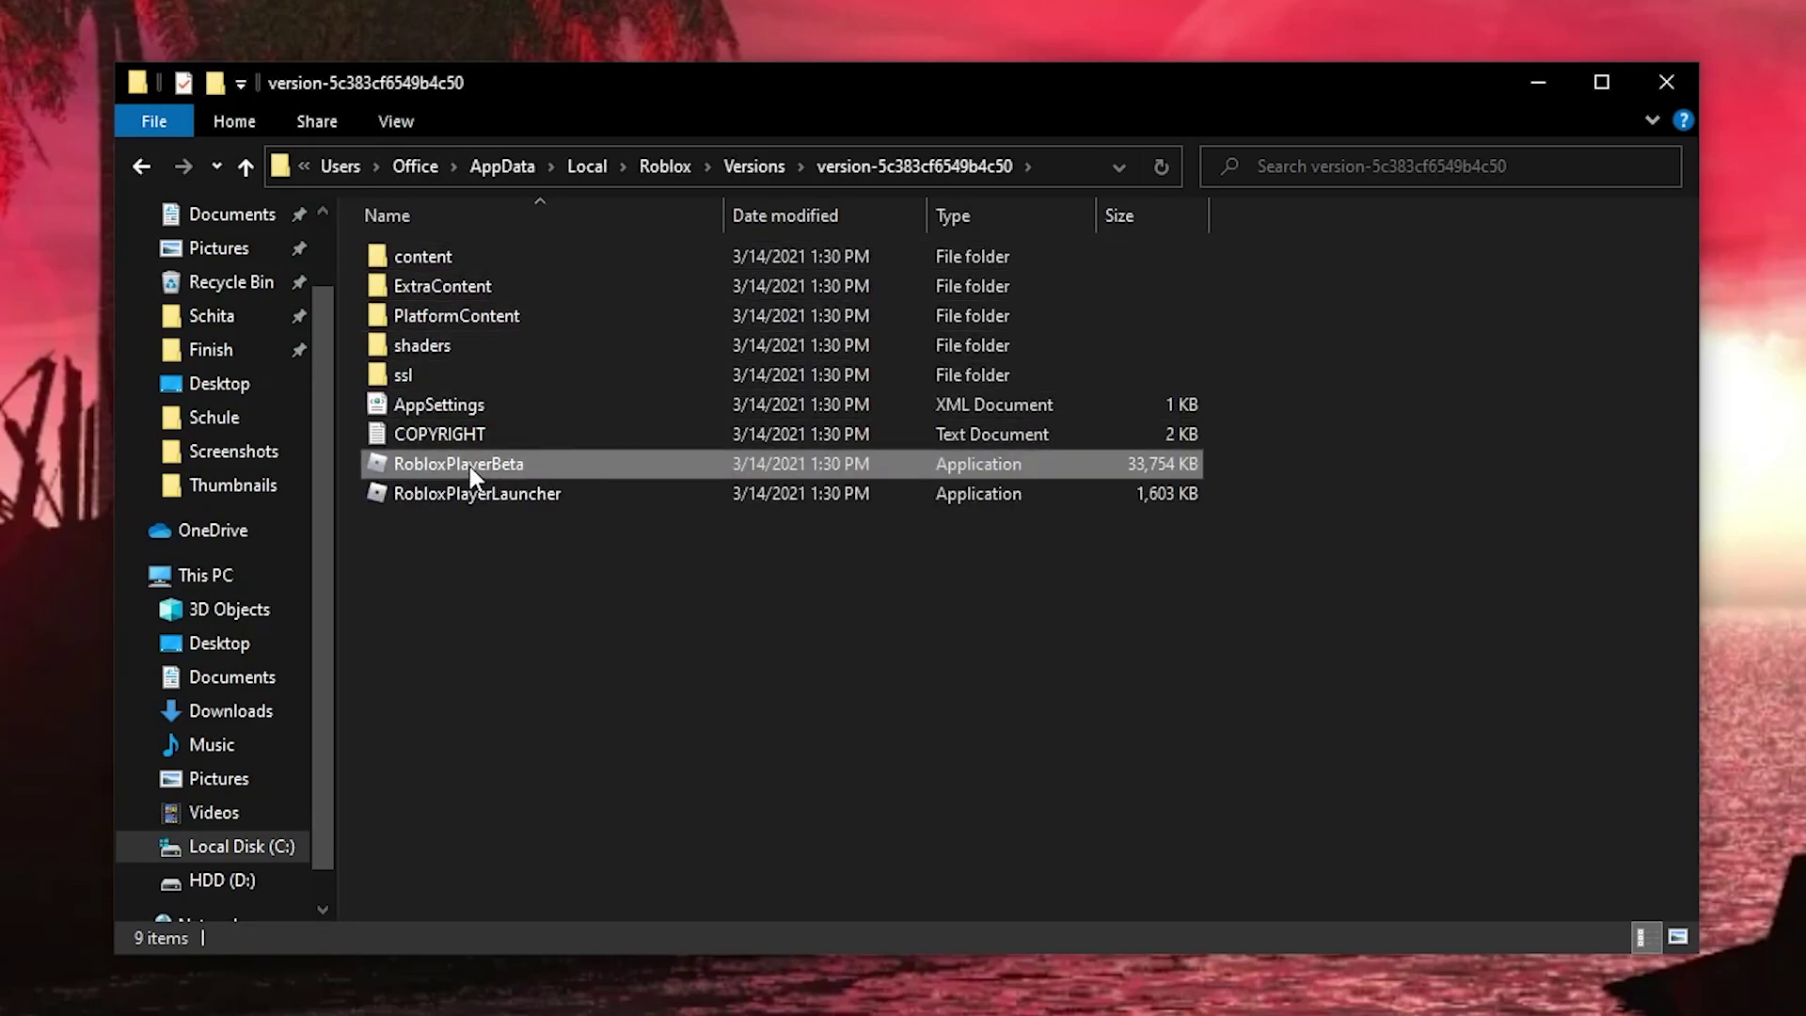
pyautogui.click(410, 463)
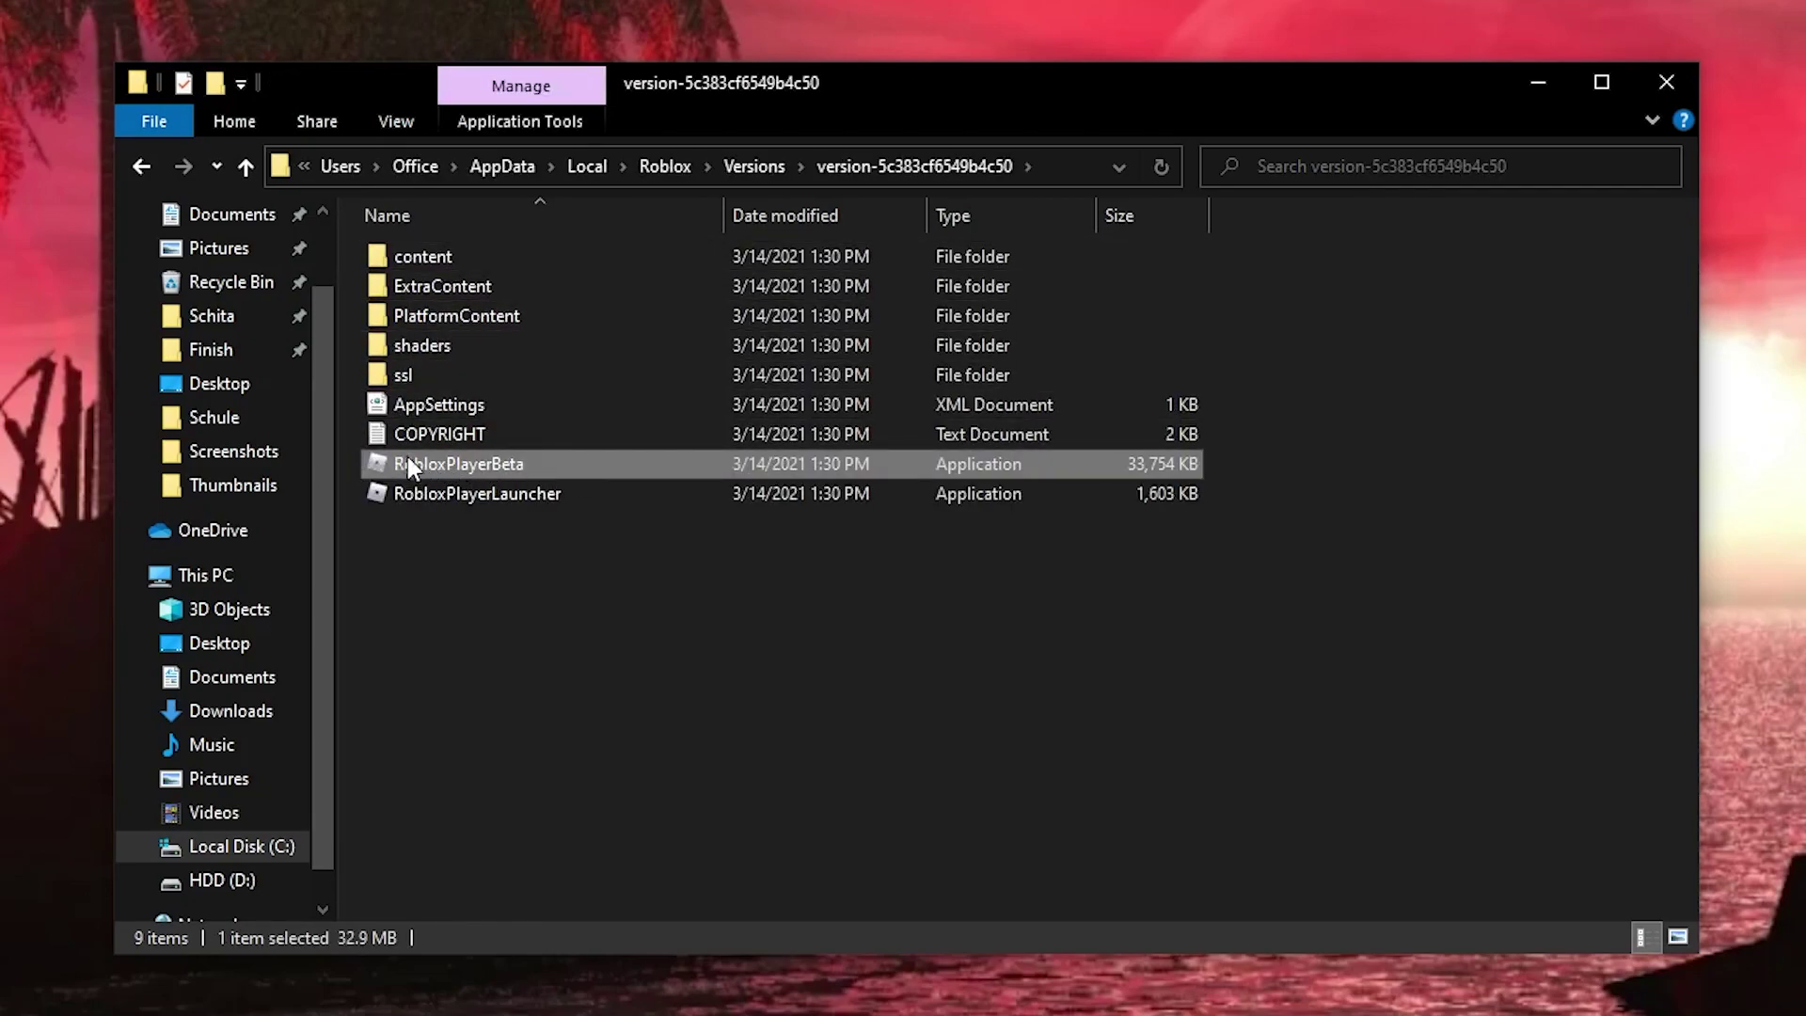
# Step: Disable fullscreen optimizations and override high DPI scaling for RobloxPlayerBeta, then apply
pyautogui.rightClick(493, 460)
pyautogui.click(623, 948)
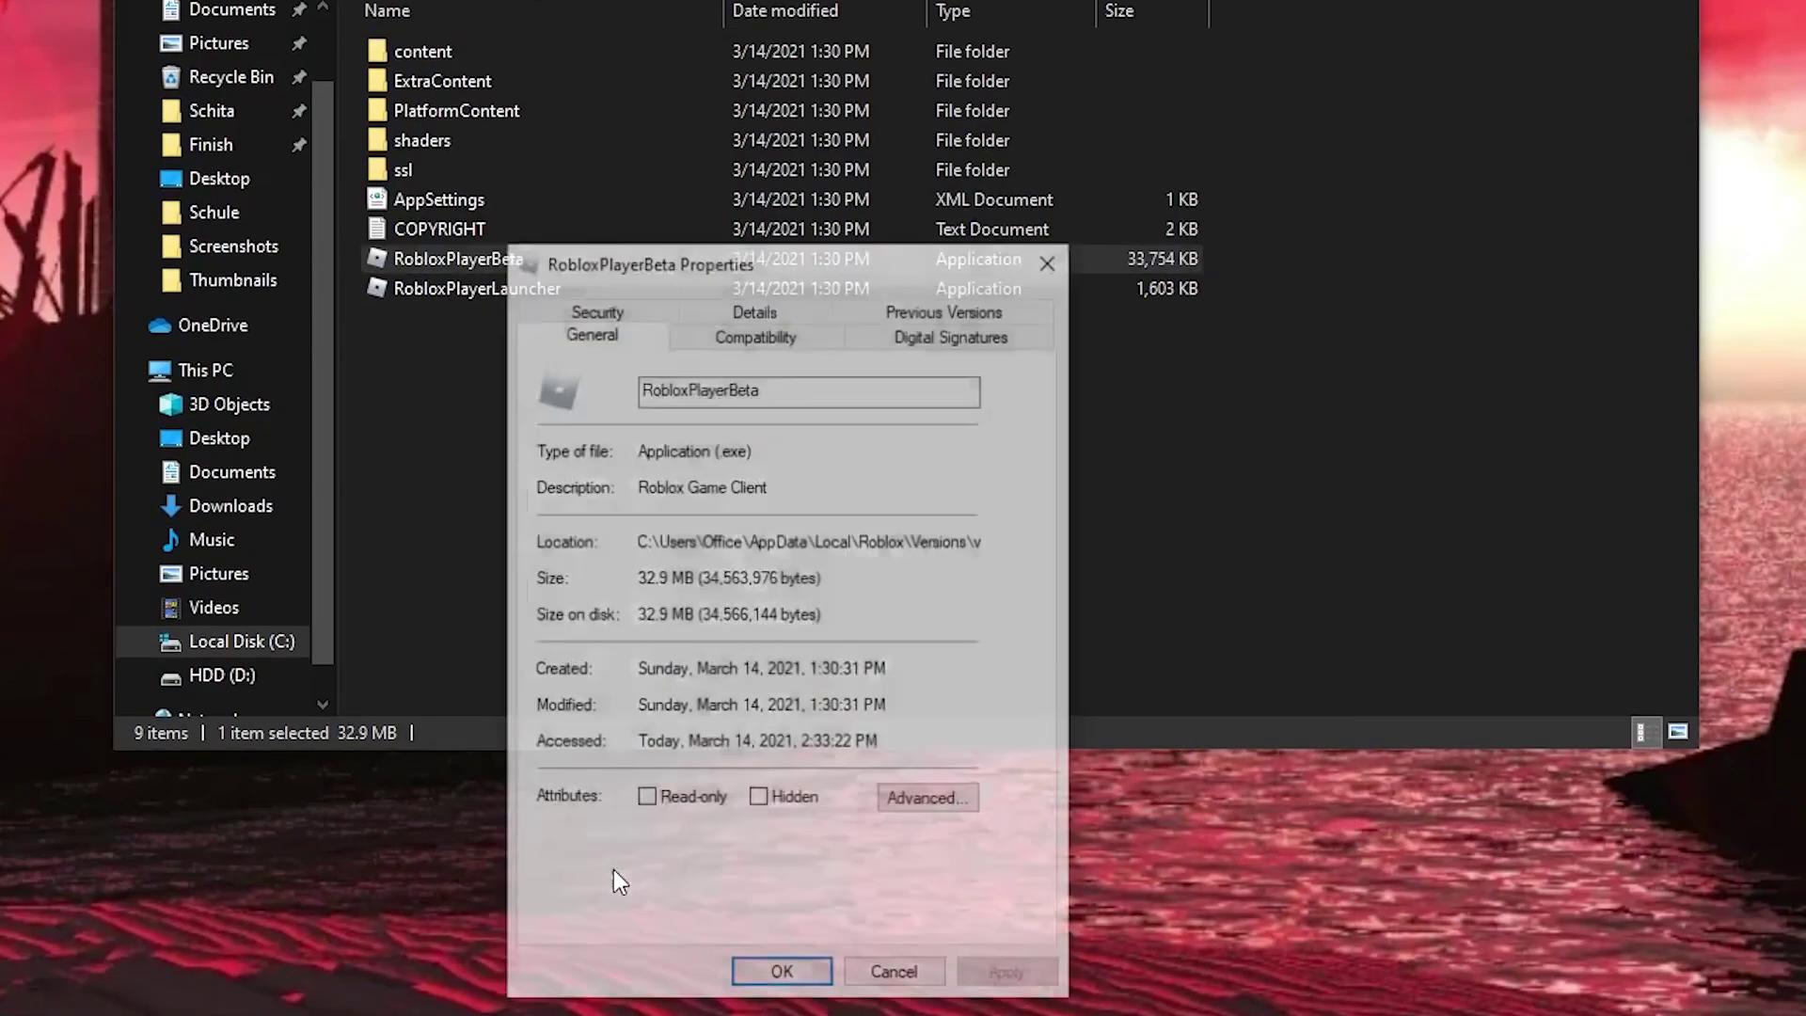
pyautogui.click(704, 331)
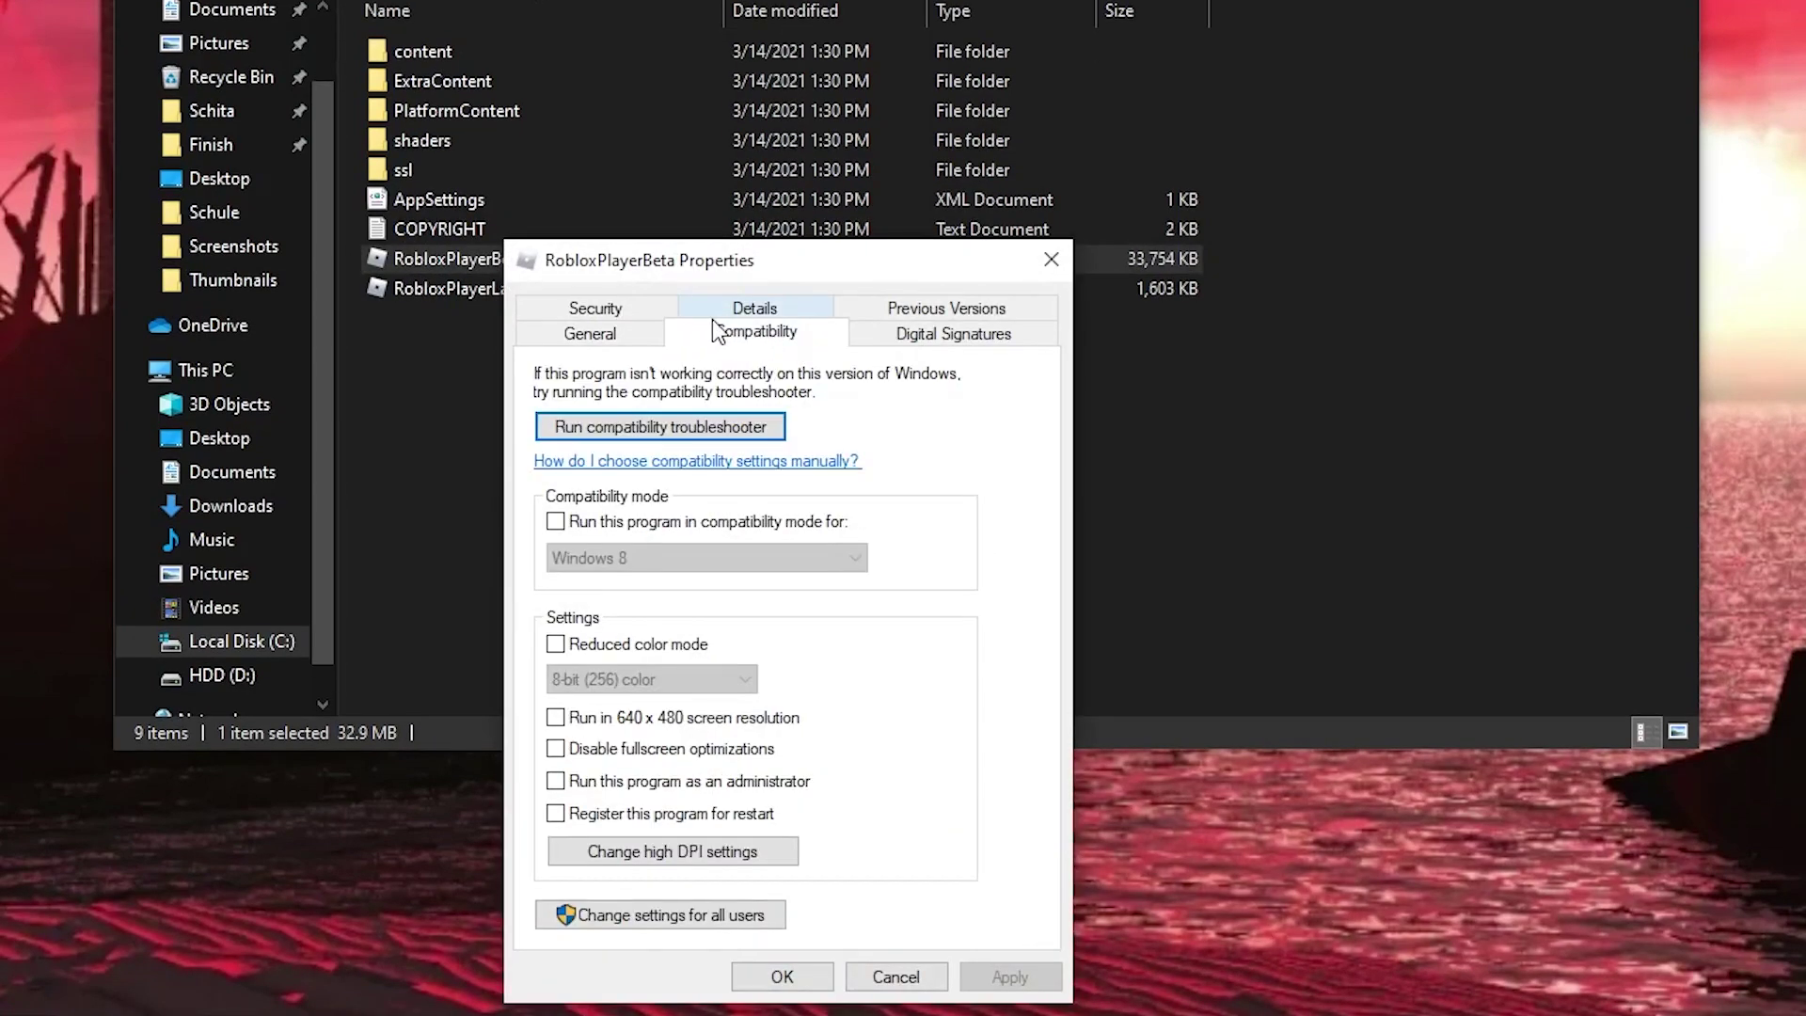
pyautogui.click(568, 748)
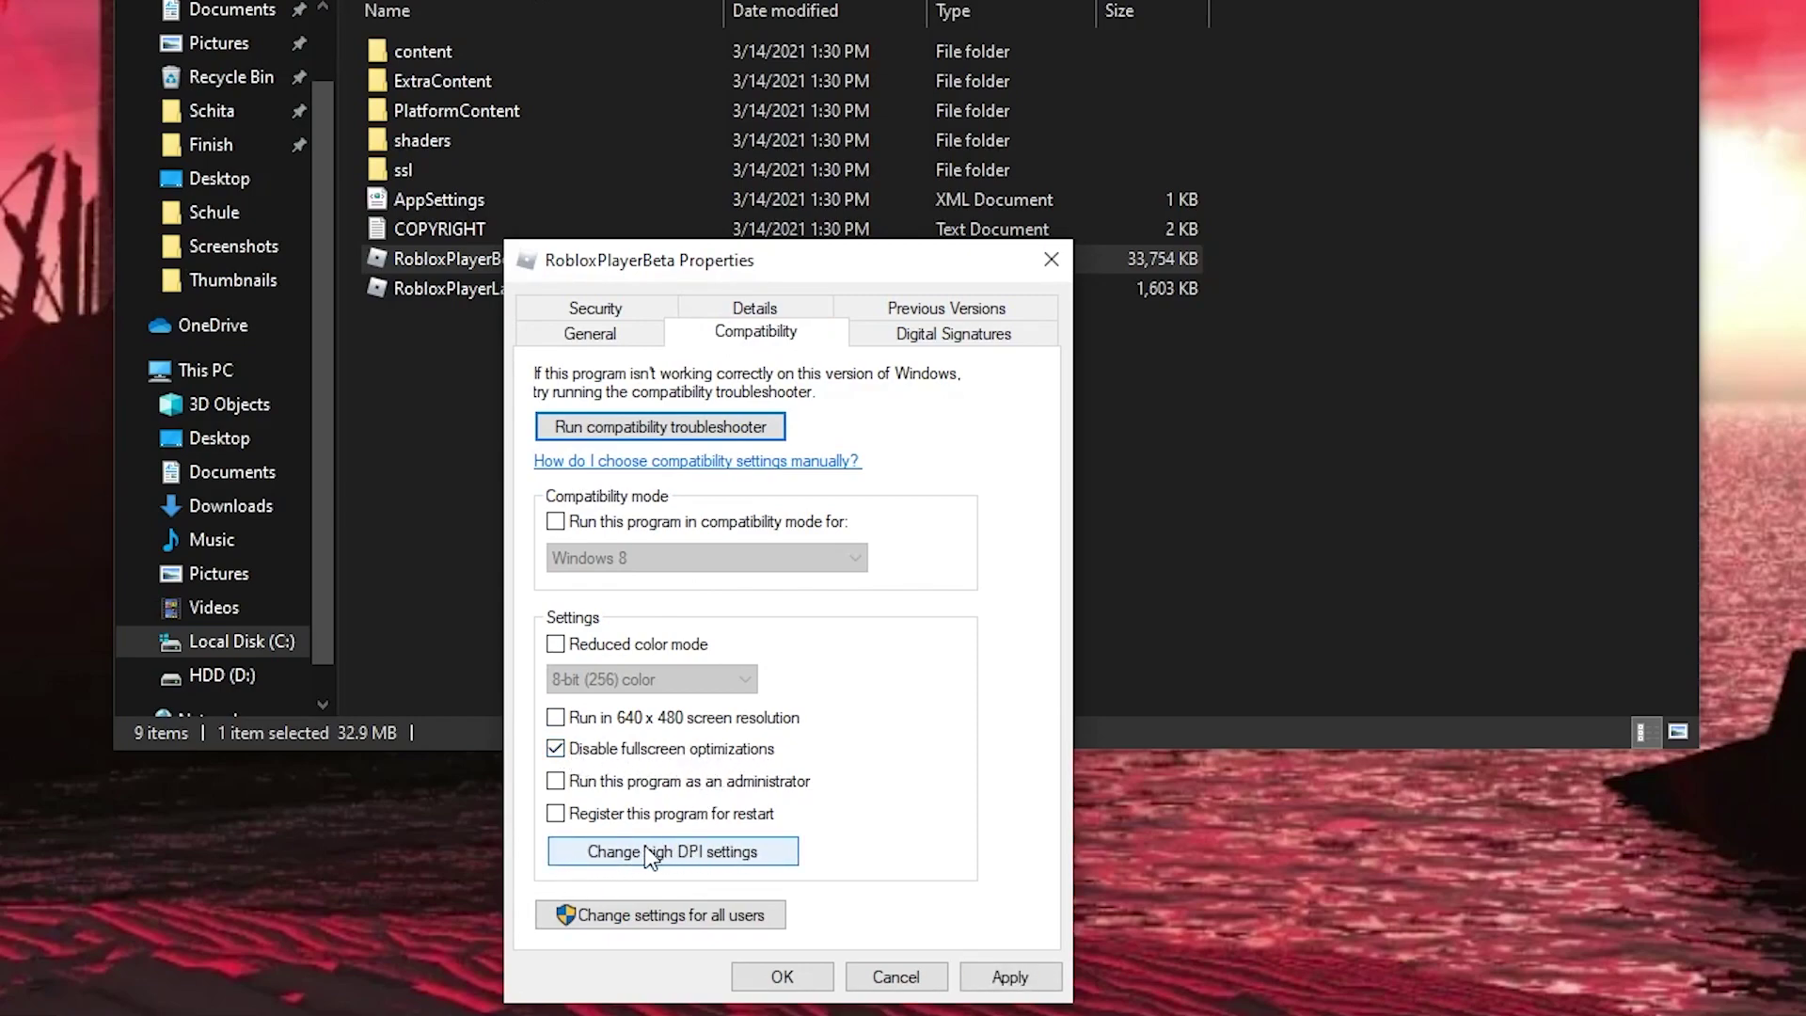
pyautogui.click(712, 852)
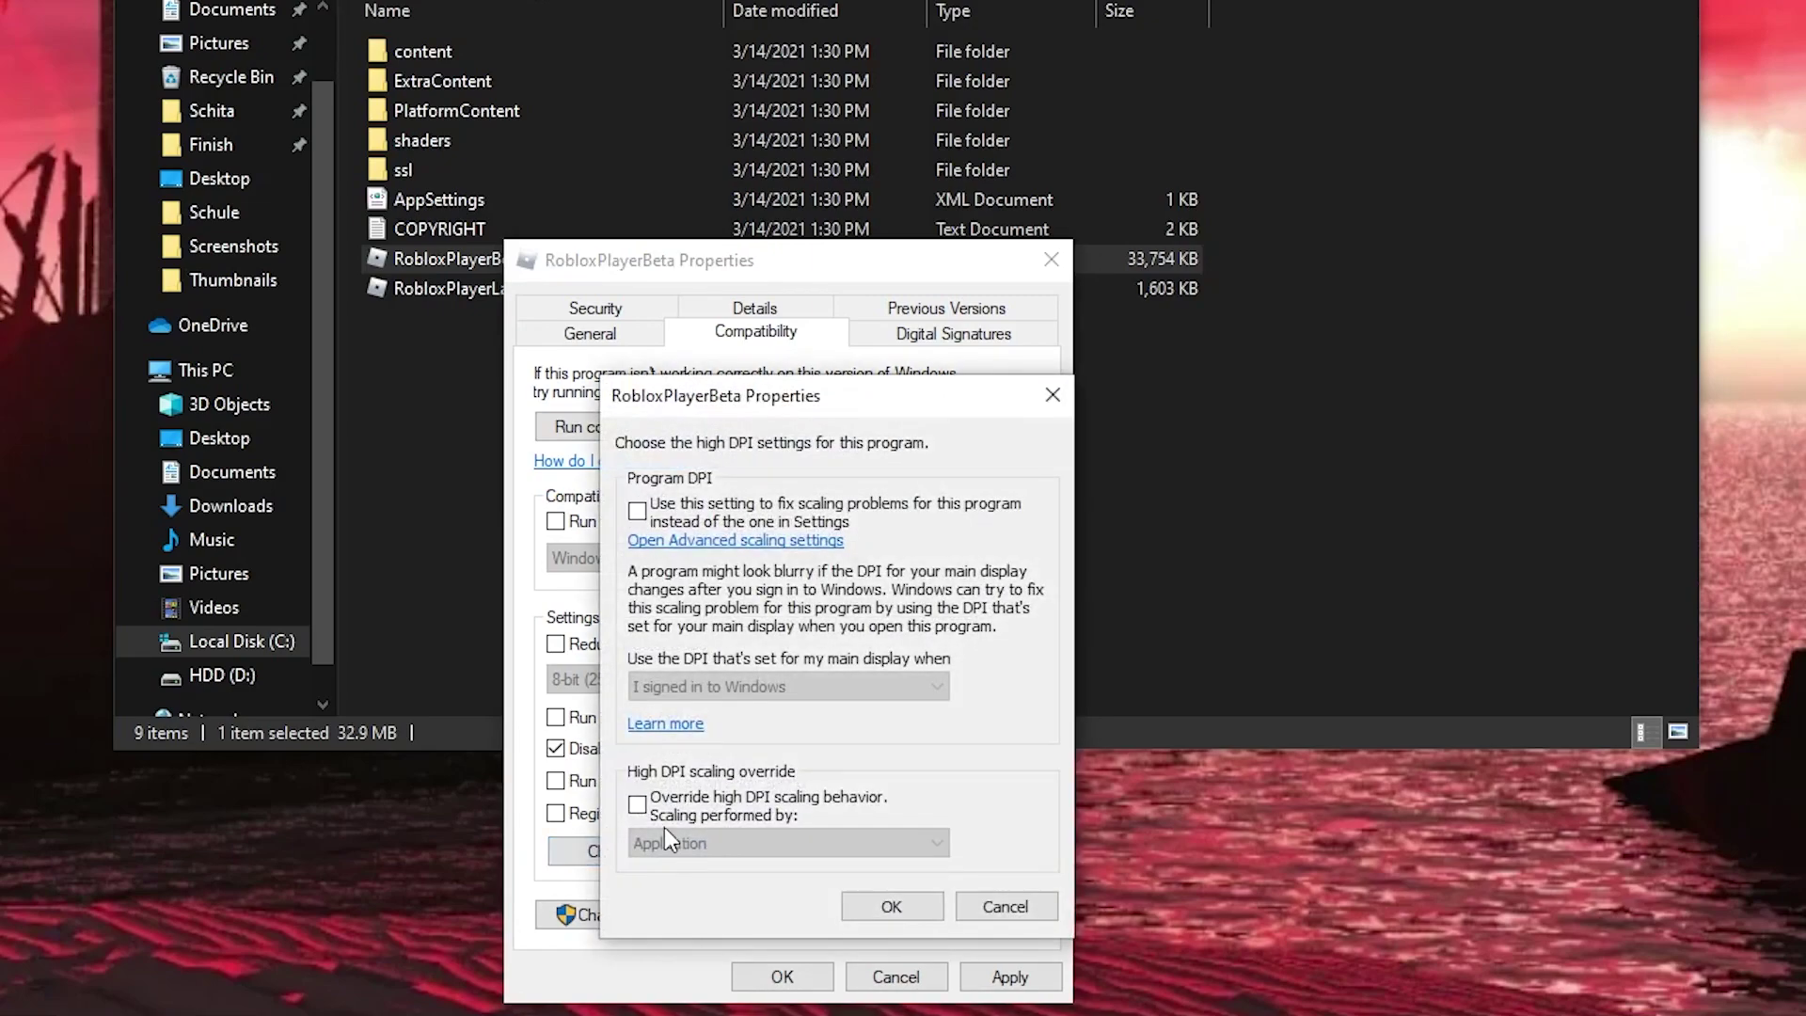
pyautogui.click(639, 803)
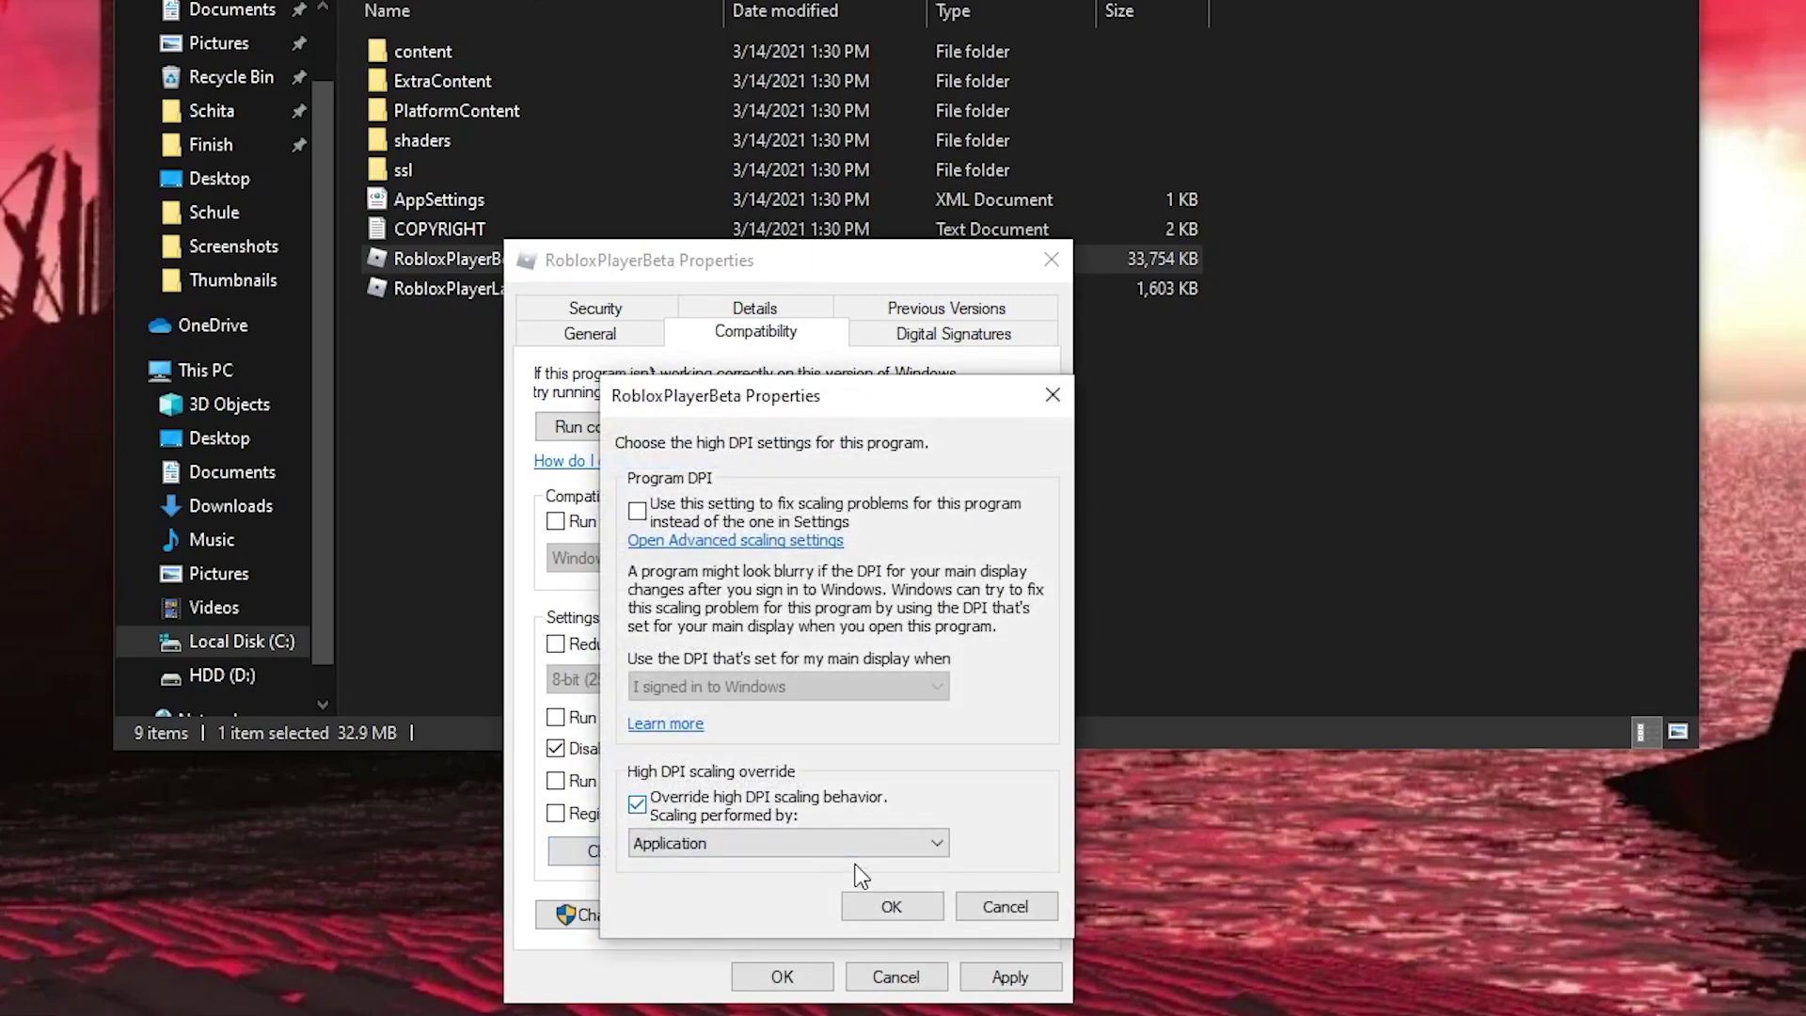
pyautogui.click(898, 907)
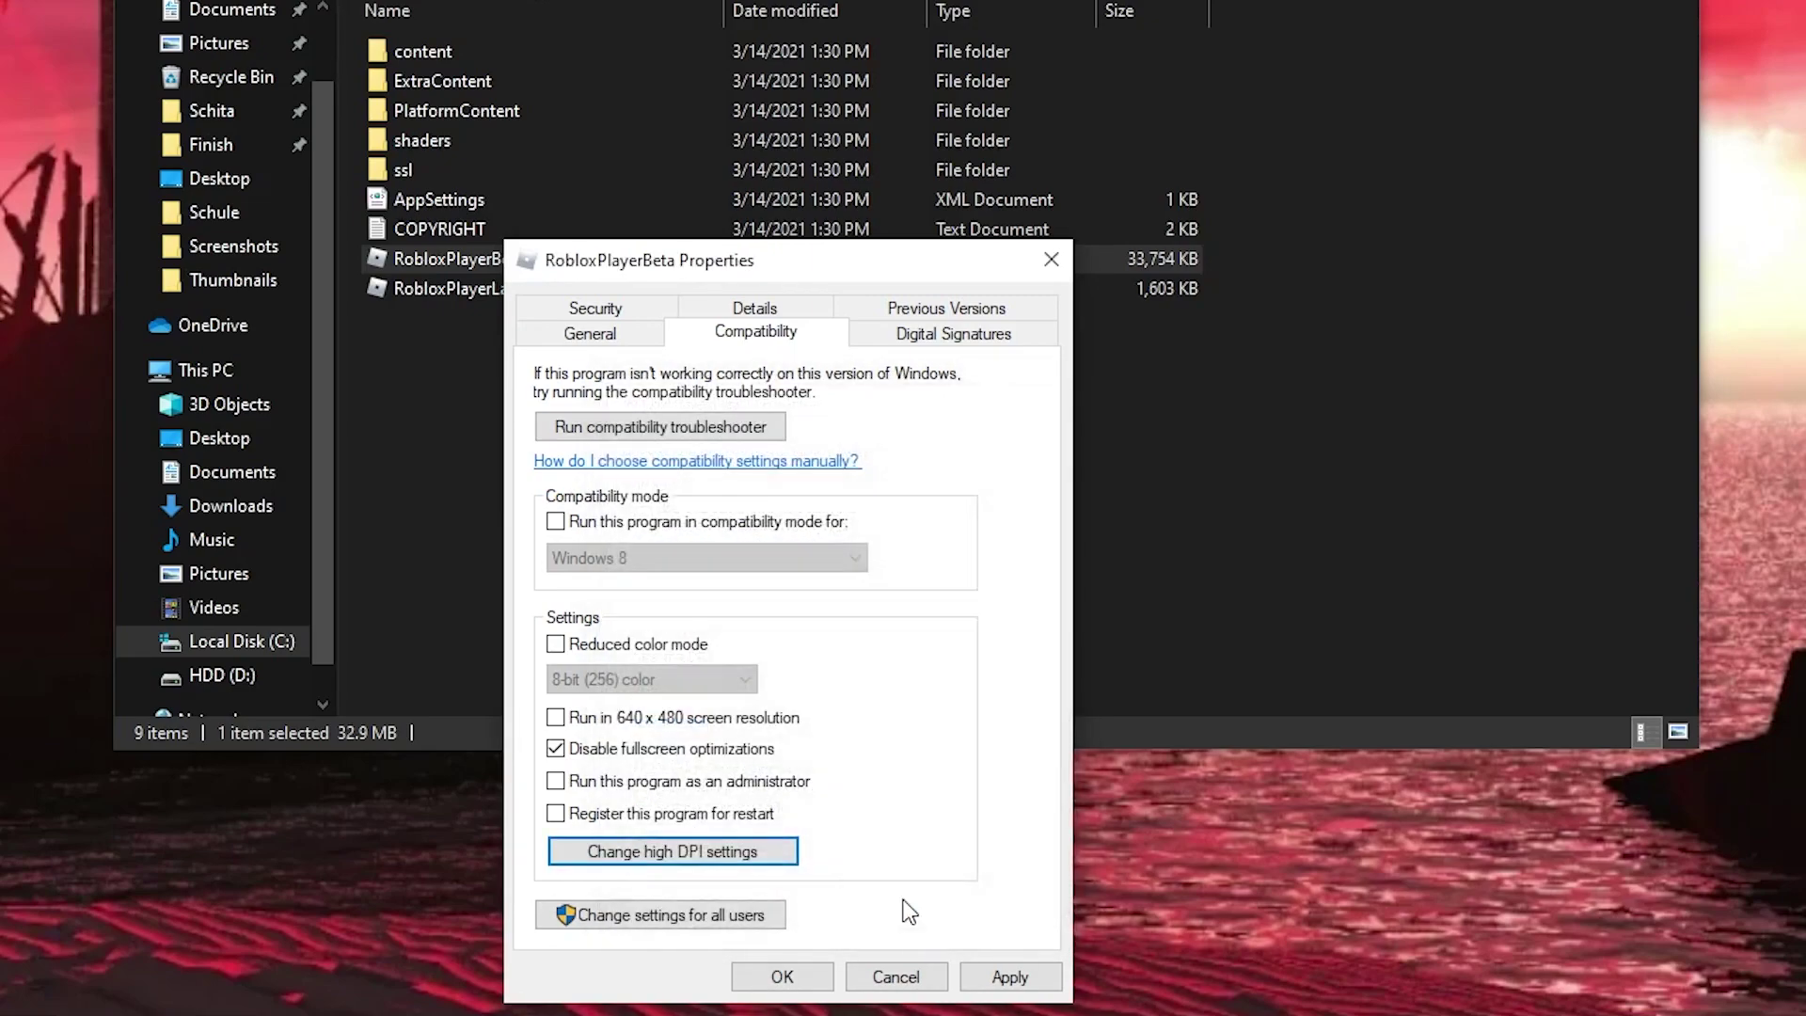
pyautogui.click(1008, 979)
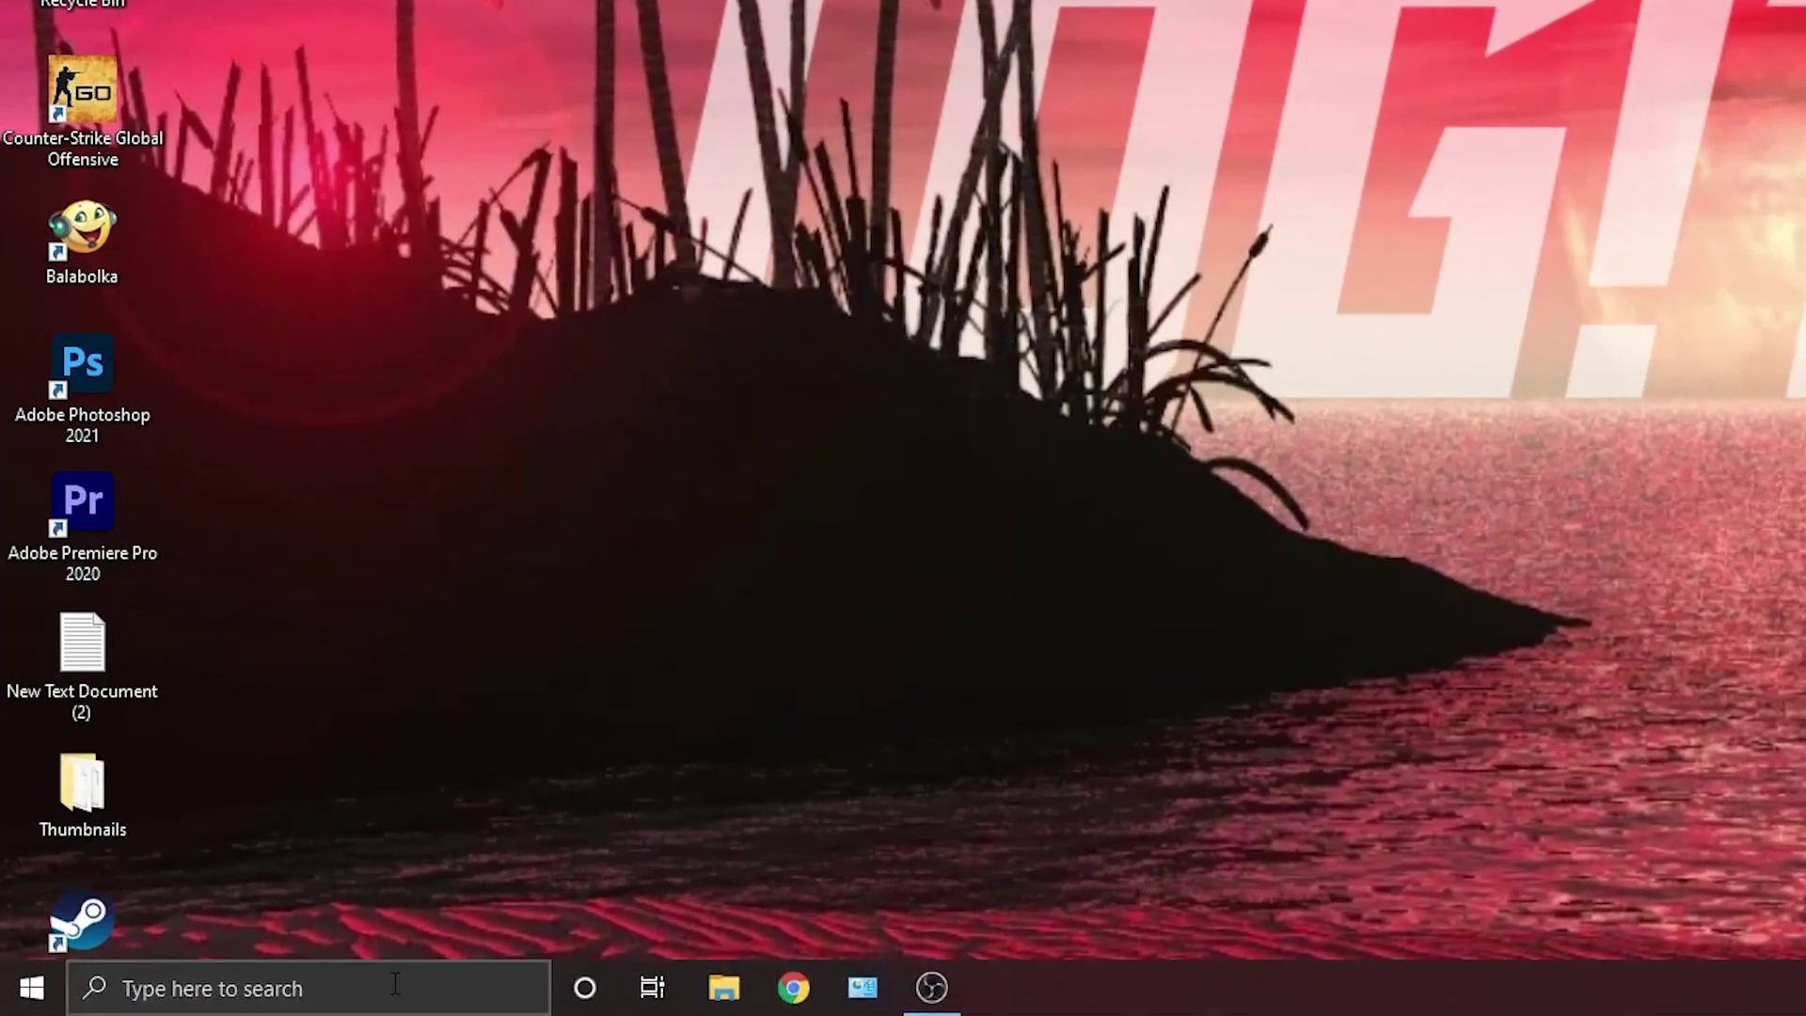
# Step: Set the keyboard repeat delay to Short and repeat rate to Fast, then apply and close
pyautogui.click(395, 983)
pyautogui.write('key')
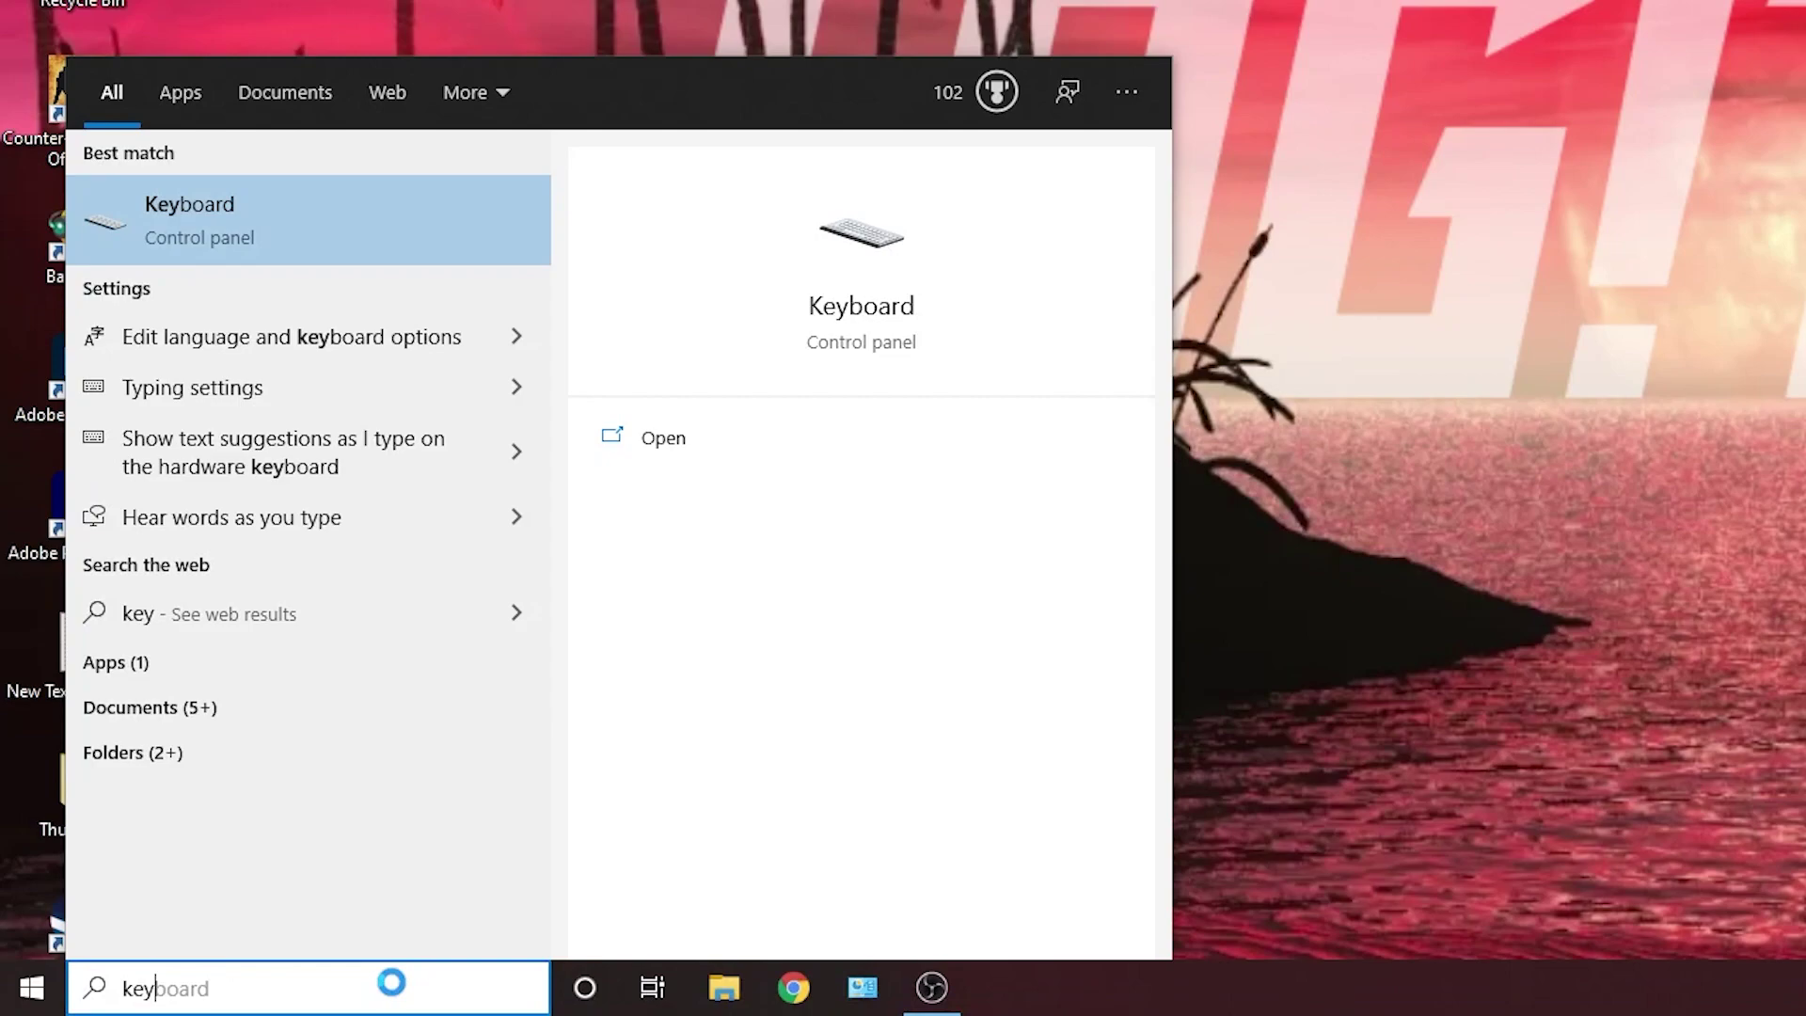
pyautogui.click(258, 212)
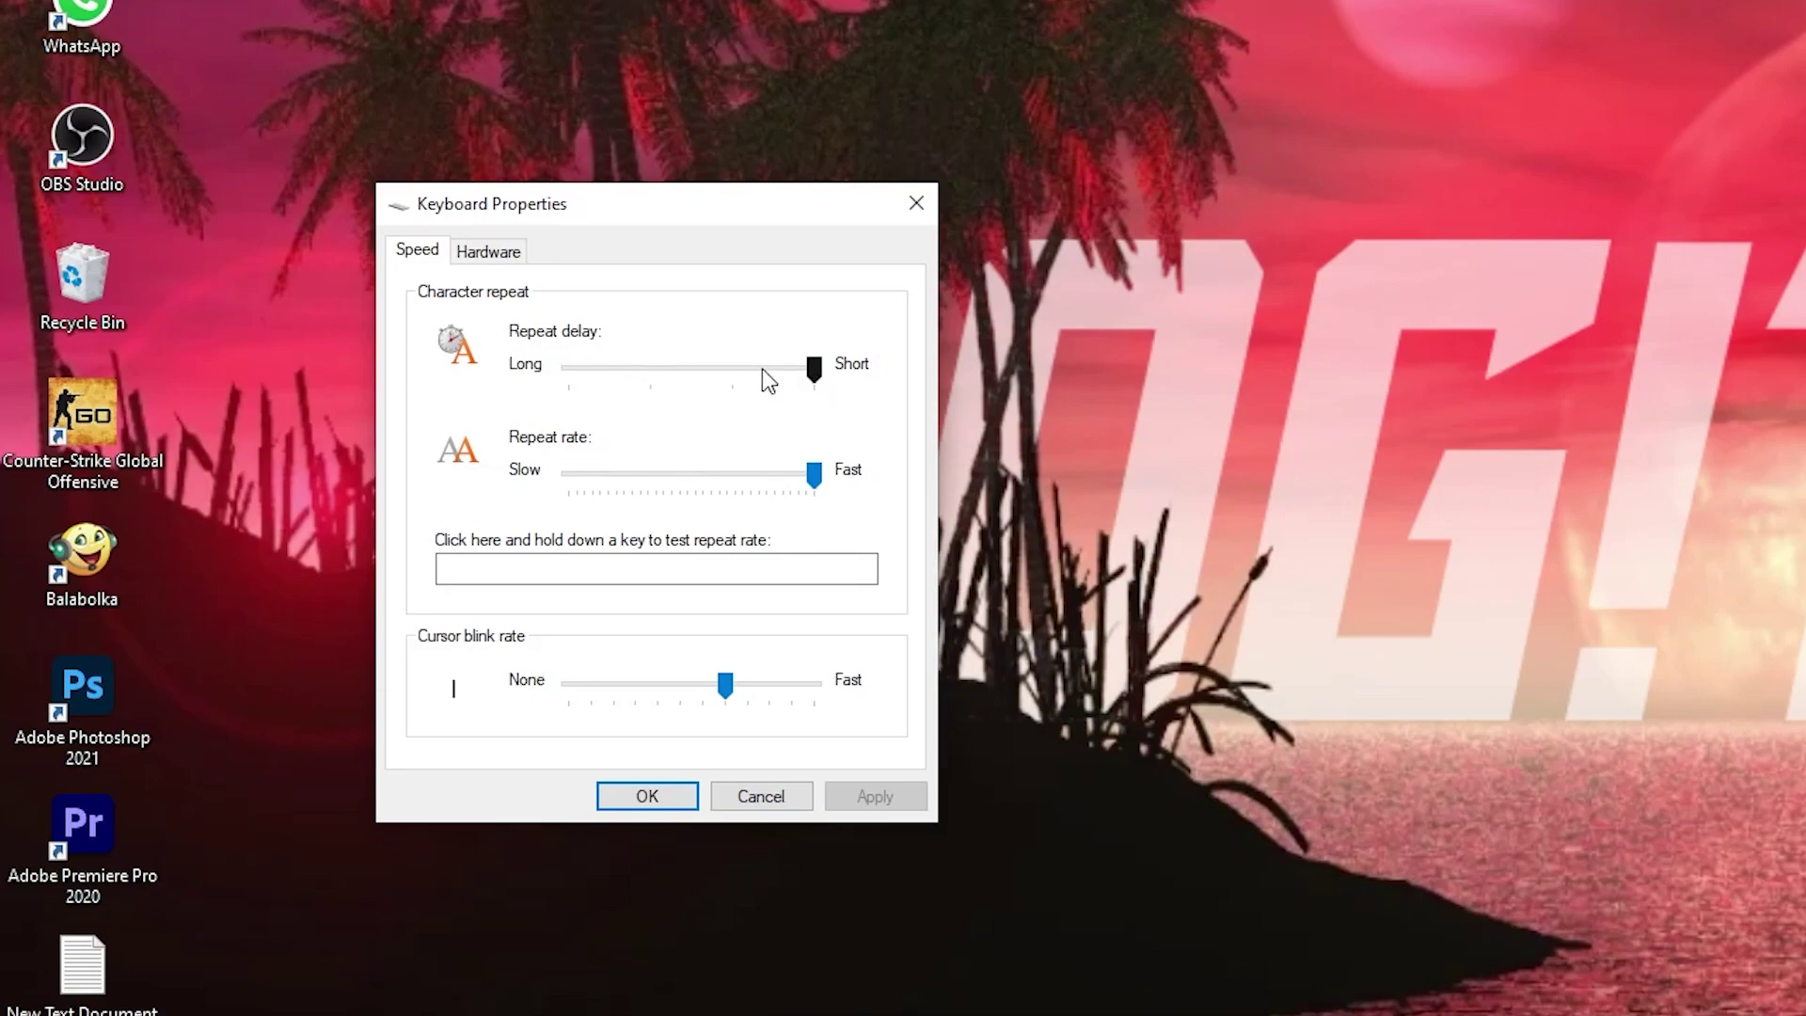
pyautogui.moveTo(769, 380); pyautogui.dragTo(852, 376)
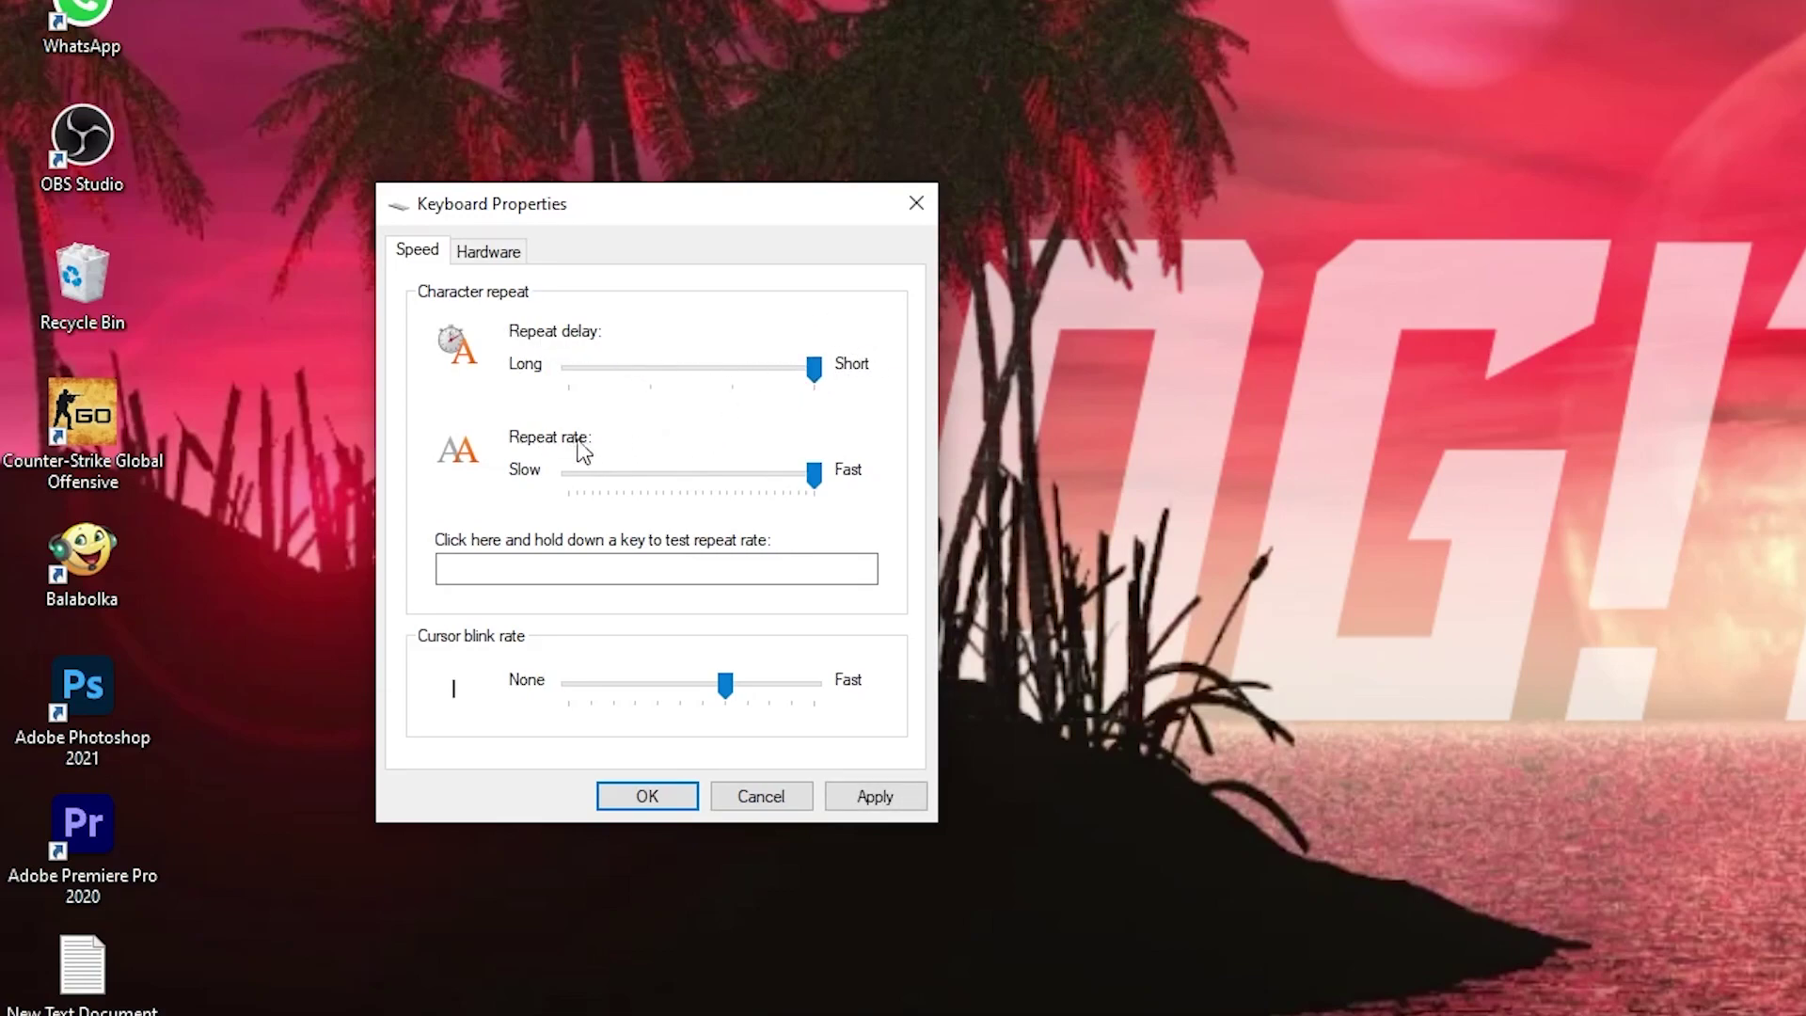
pyautogui.moveTo(811, 474); pyautogui.dragTo(726, 472)
pyautogui.click(883, 799)
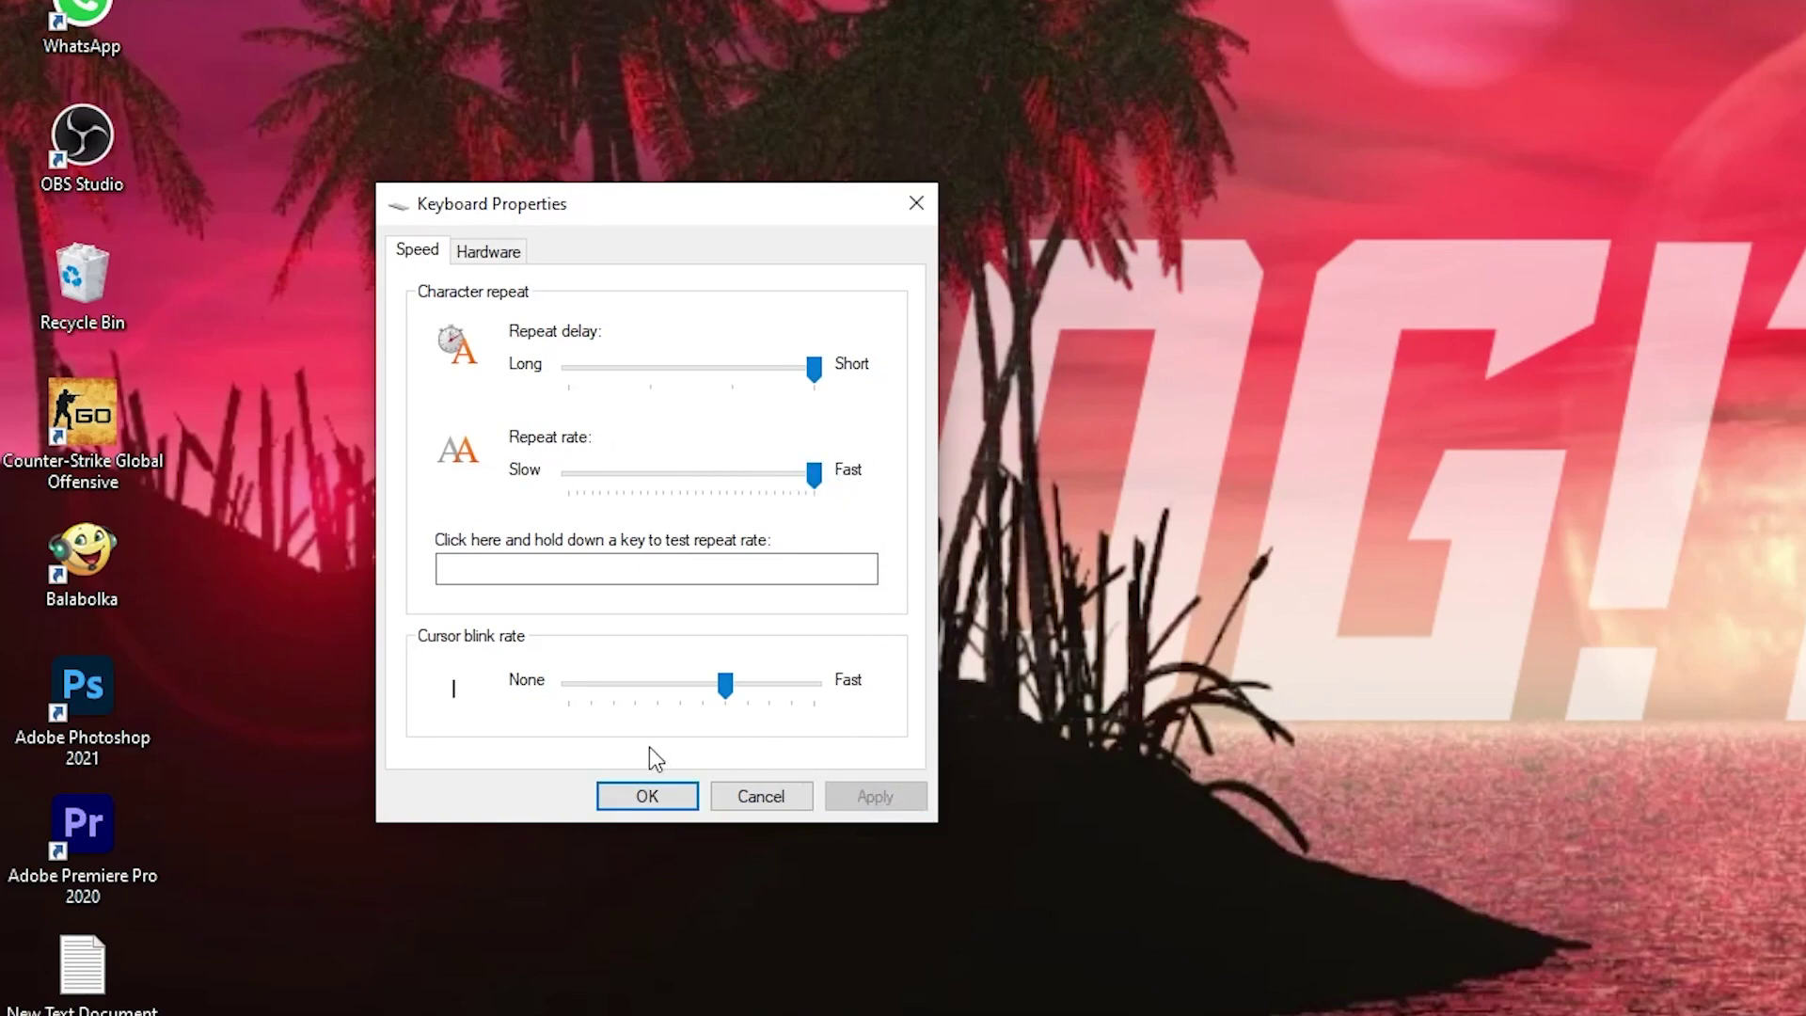
pyautogui.click(637, 797)
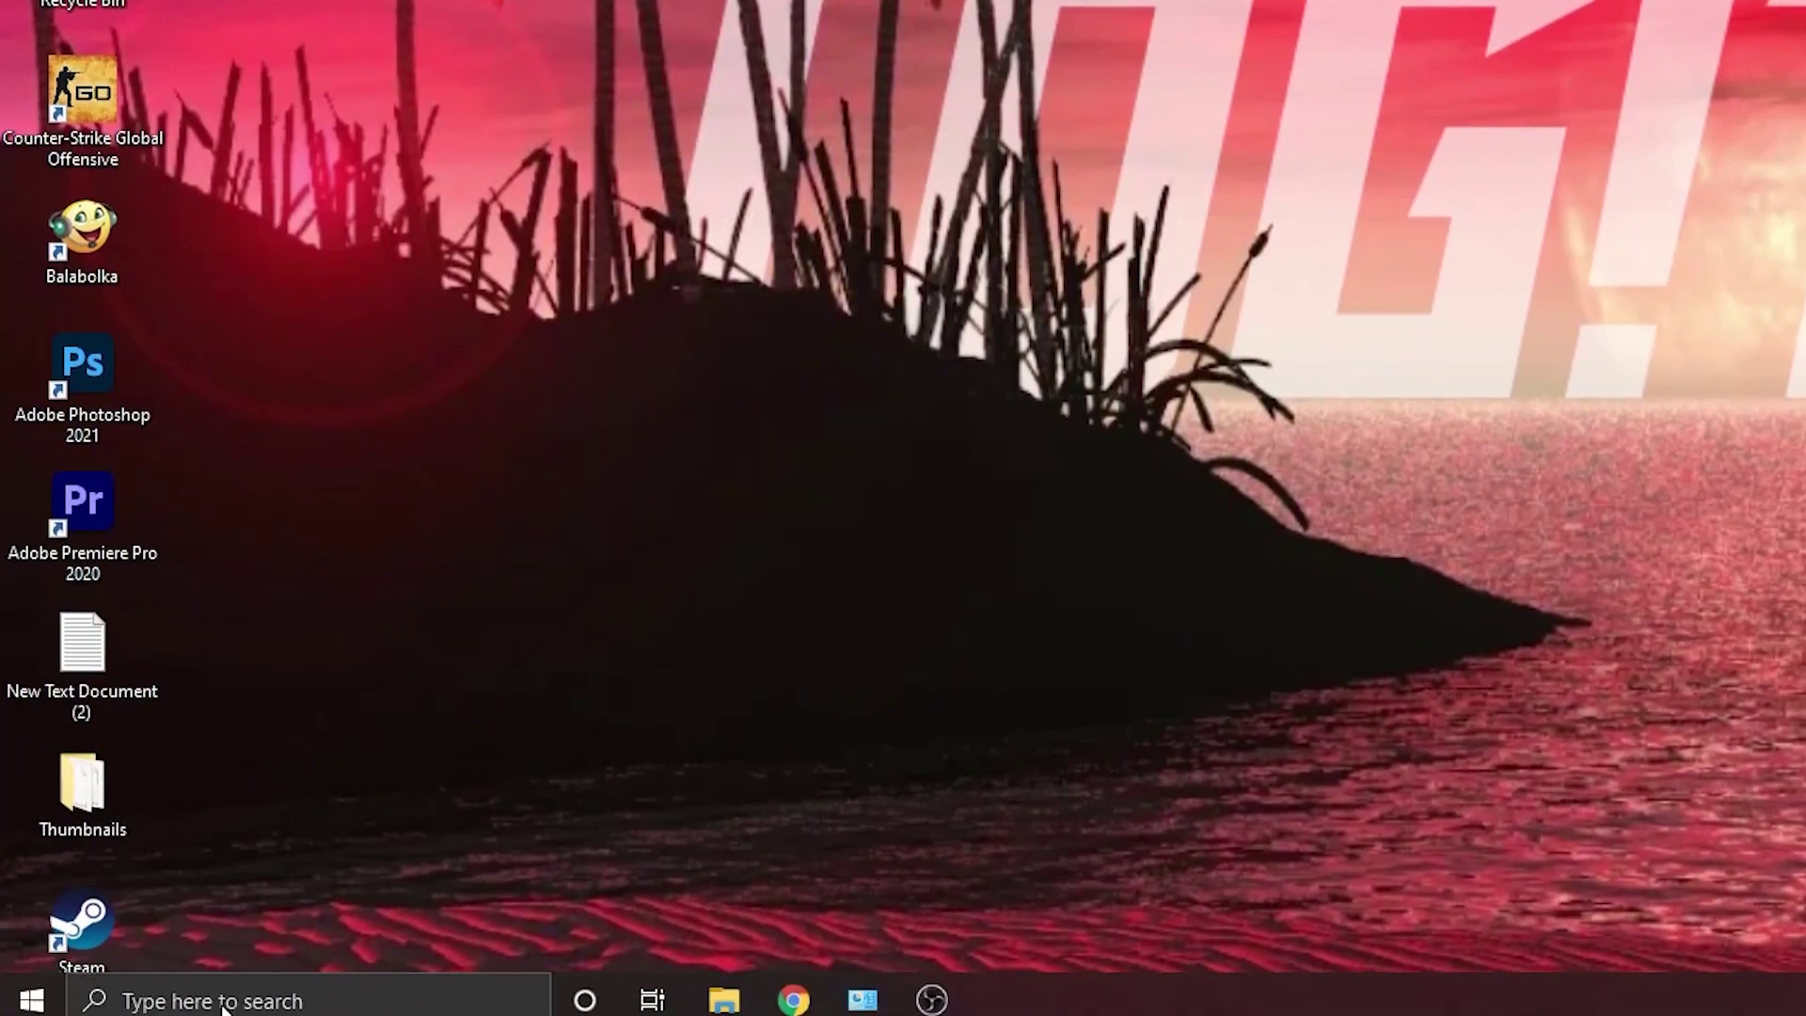
# Step: Open Mouse Properties' Pointer Options from the Mouse settings page
pyautogui.click(225, 1002)
pyautogui.write('mouse')
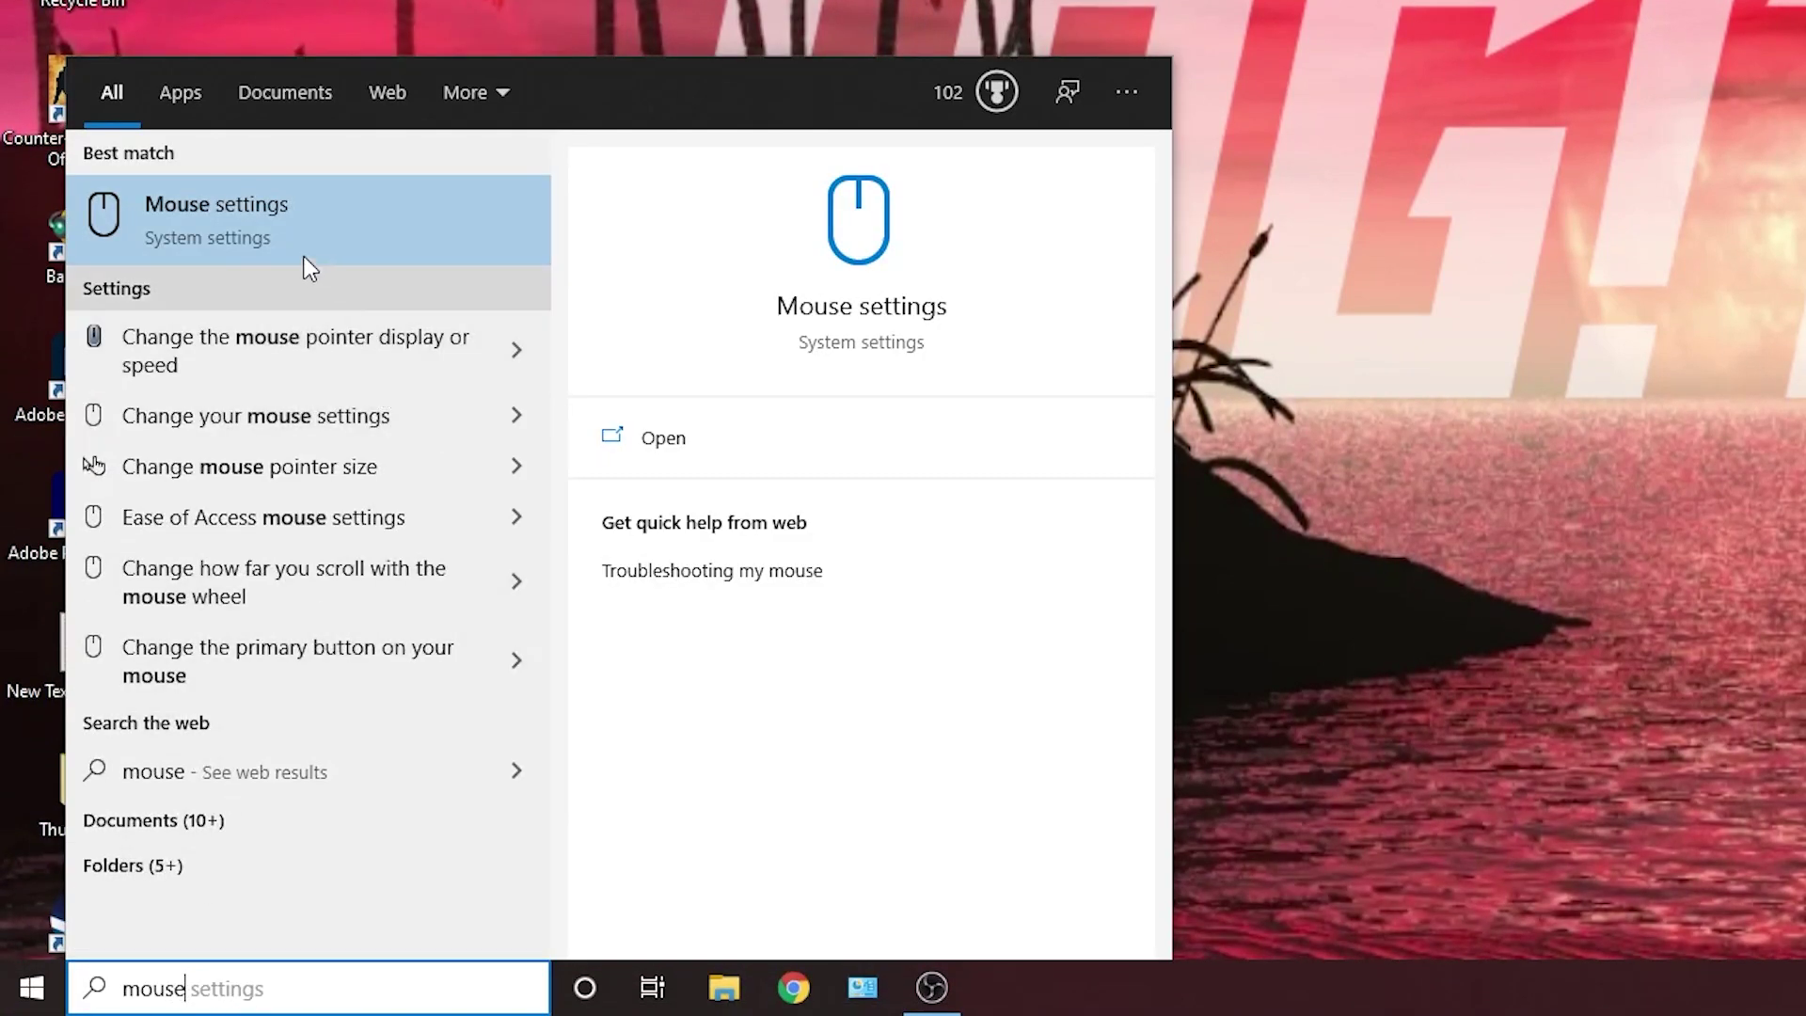
pyautogui.click(234, 222)
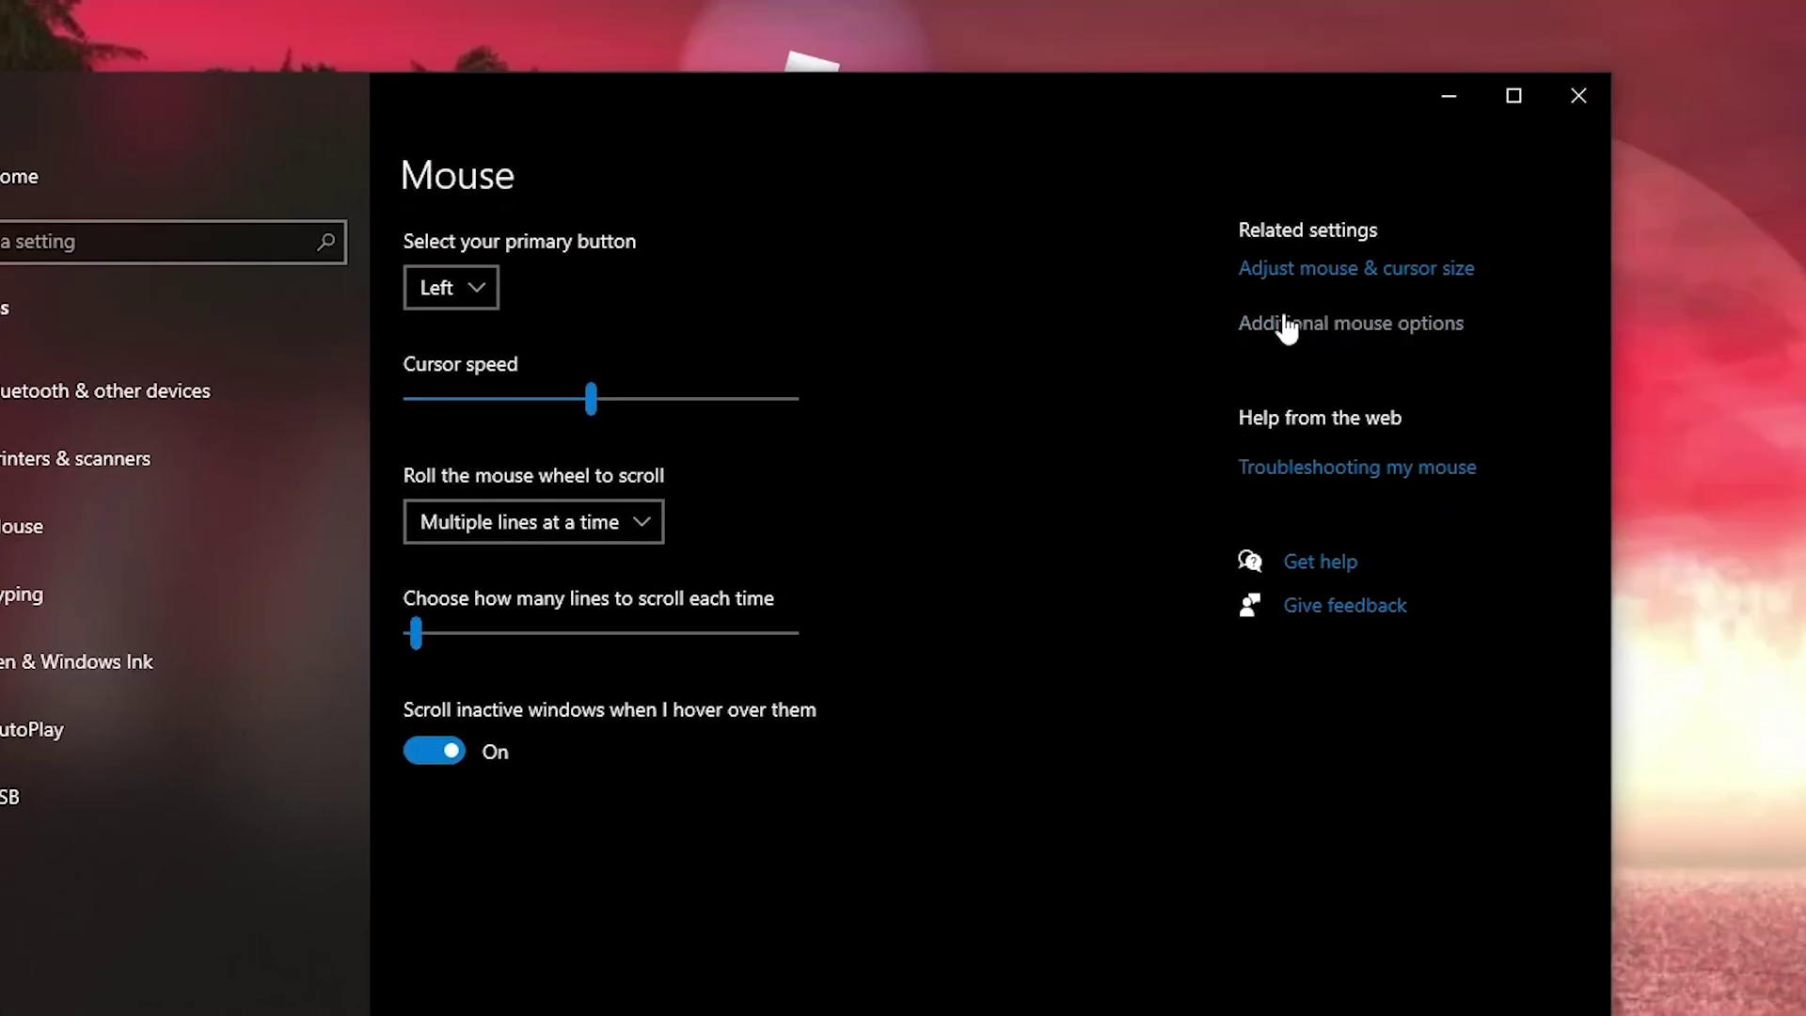
pyautogui.click(1361, 325)
pyautogui.click(282, 90)
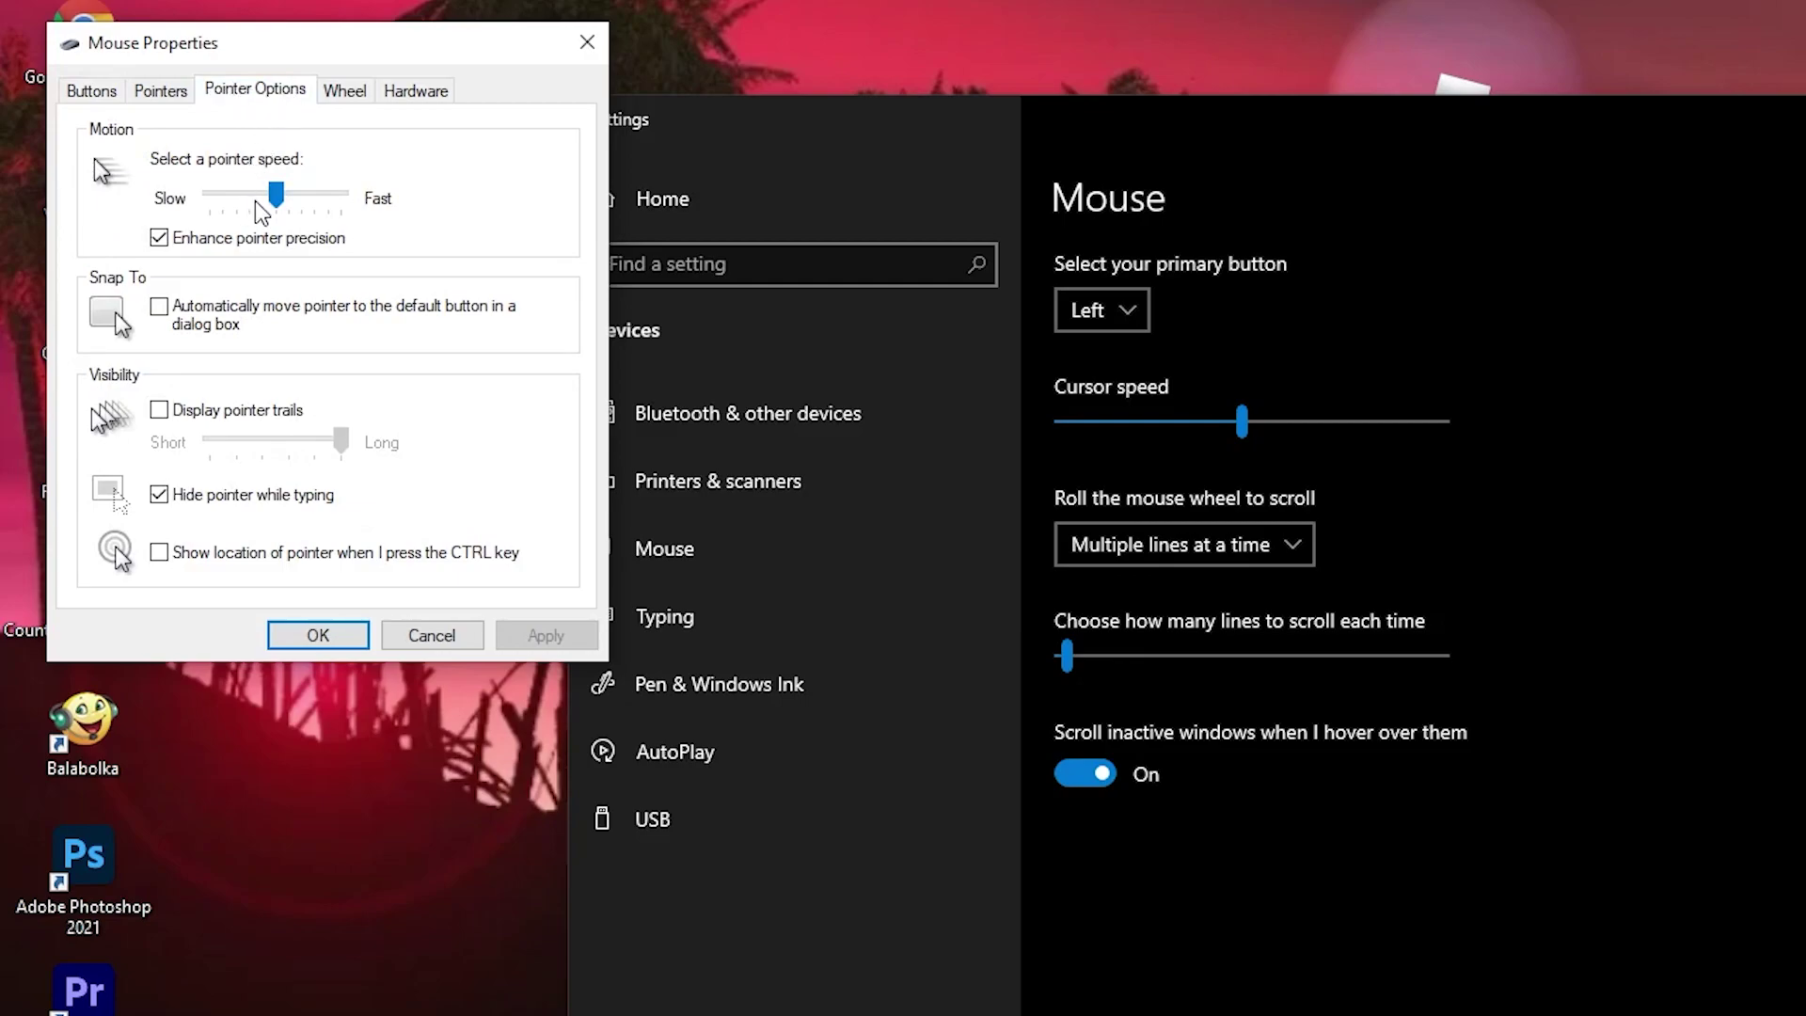
# Step: Set pointer speed to the middle setting, apply, and close Mouse Properties and Settings
pyautogui.moveTo(281, 201); pyautogui.dragTo(186, 203)
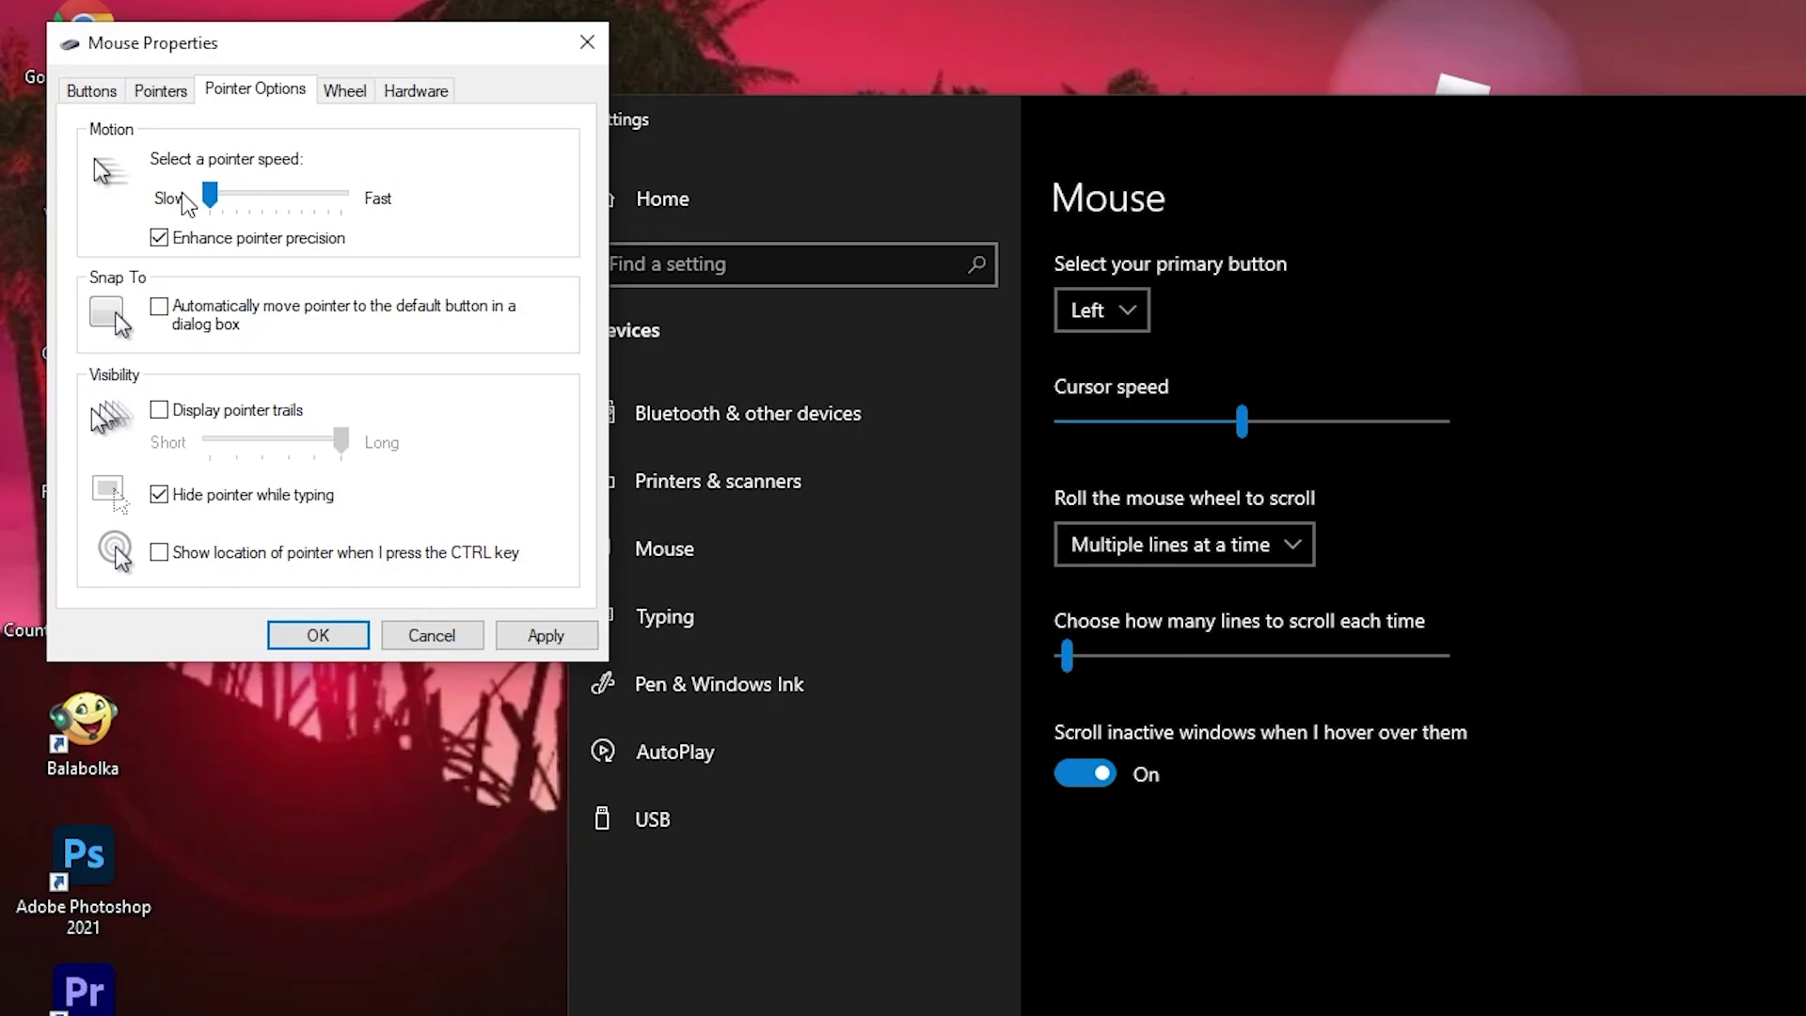
pyautogui.press('Right')
pyautogui.press('Right')
pyautogui.press('Right')
pyautogui.press('Right')
pyautogui.press('Right')
pyautogui.press('Right')
pyautogui.press('Right')
pyautogui.press('Right')
pyautogui.press('Right')
pyautogui.press('Right')
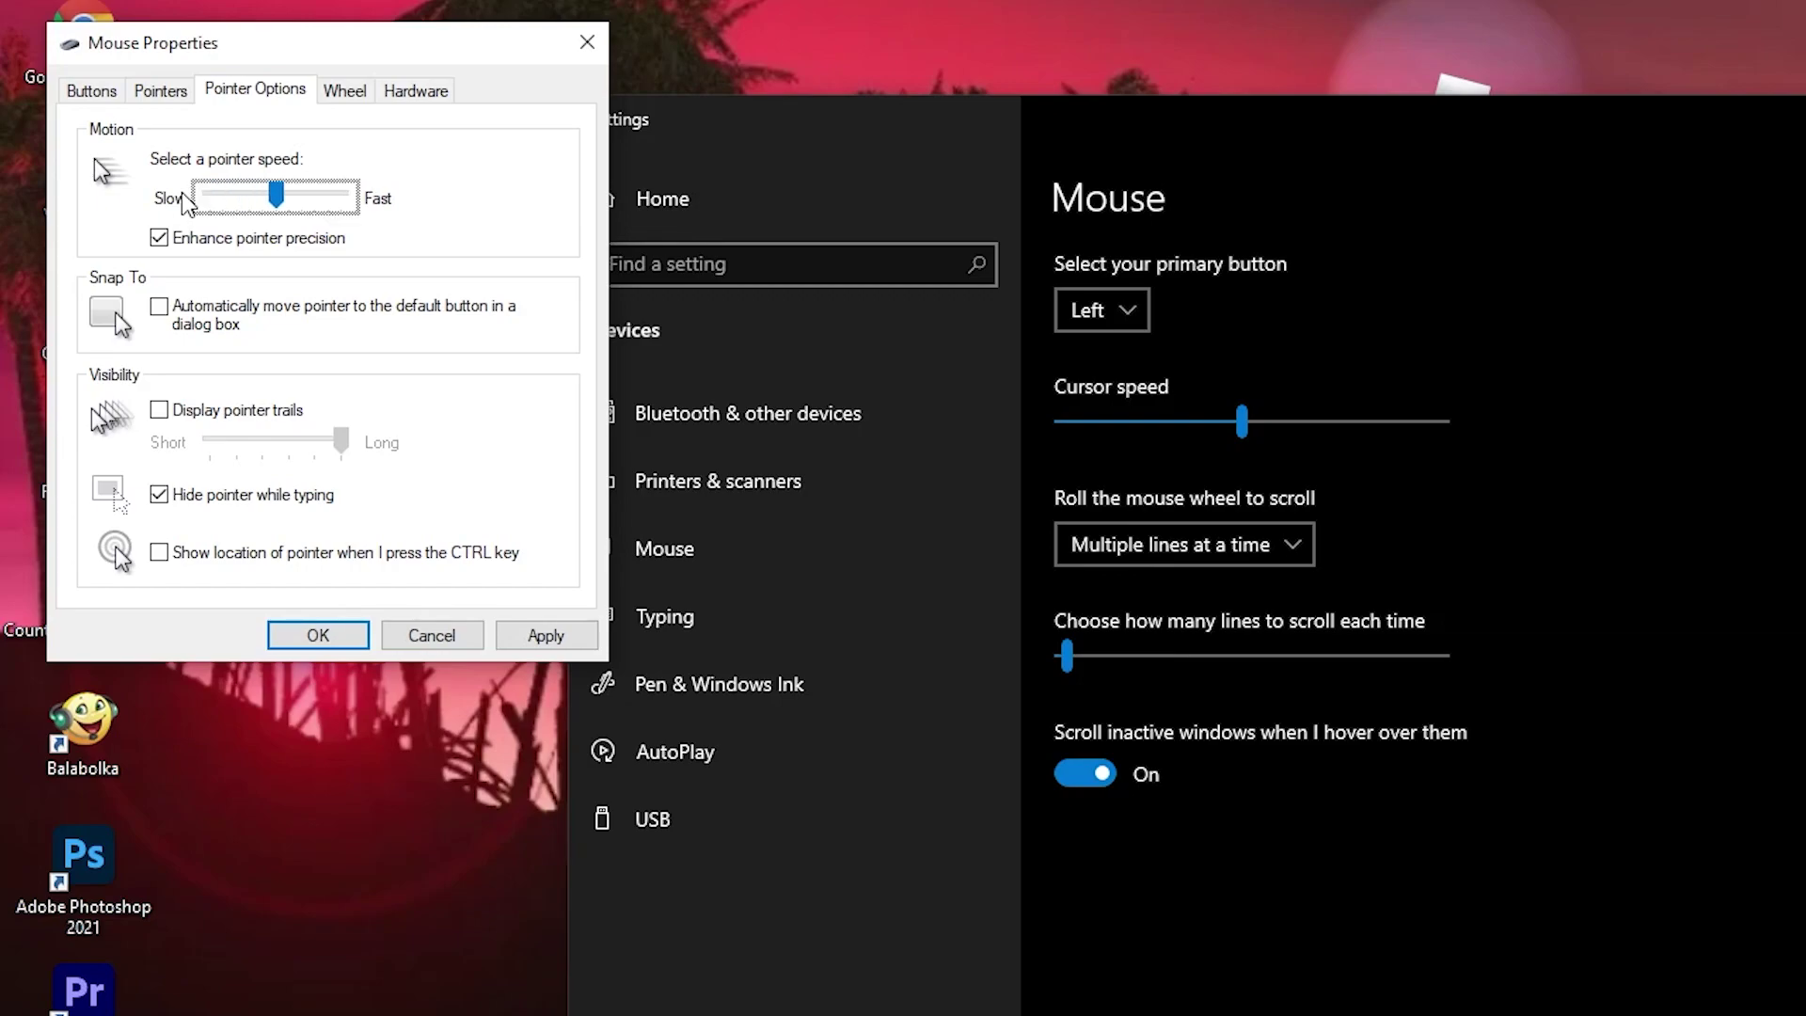
pyautogui.click(534, 633)
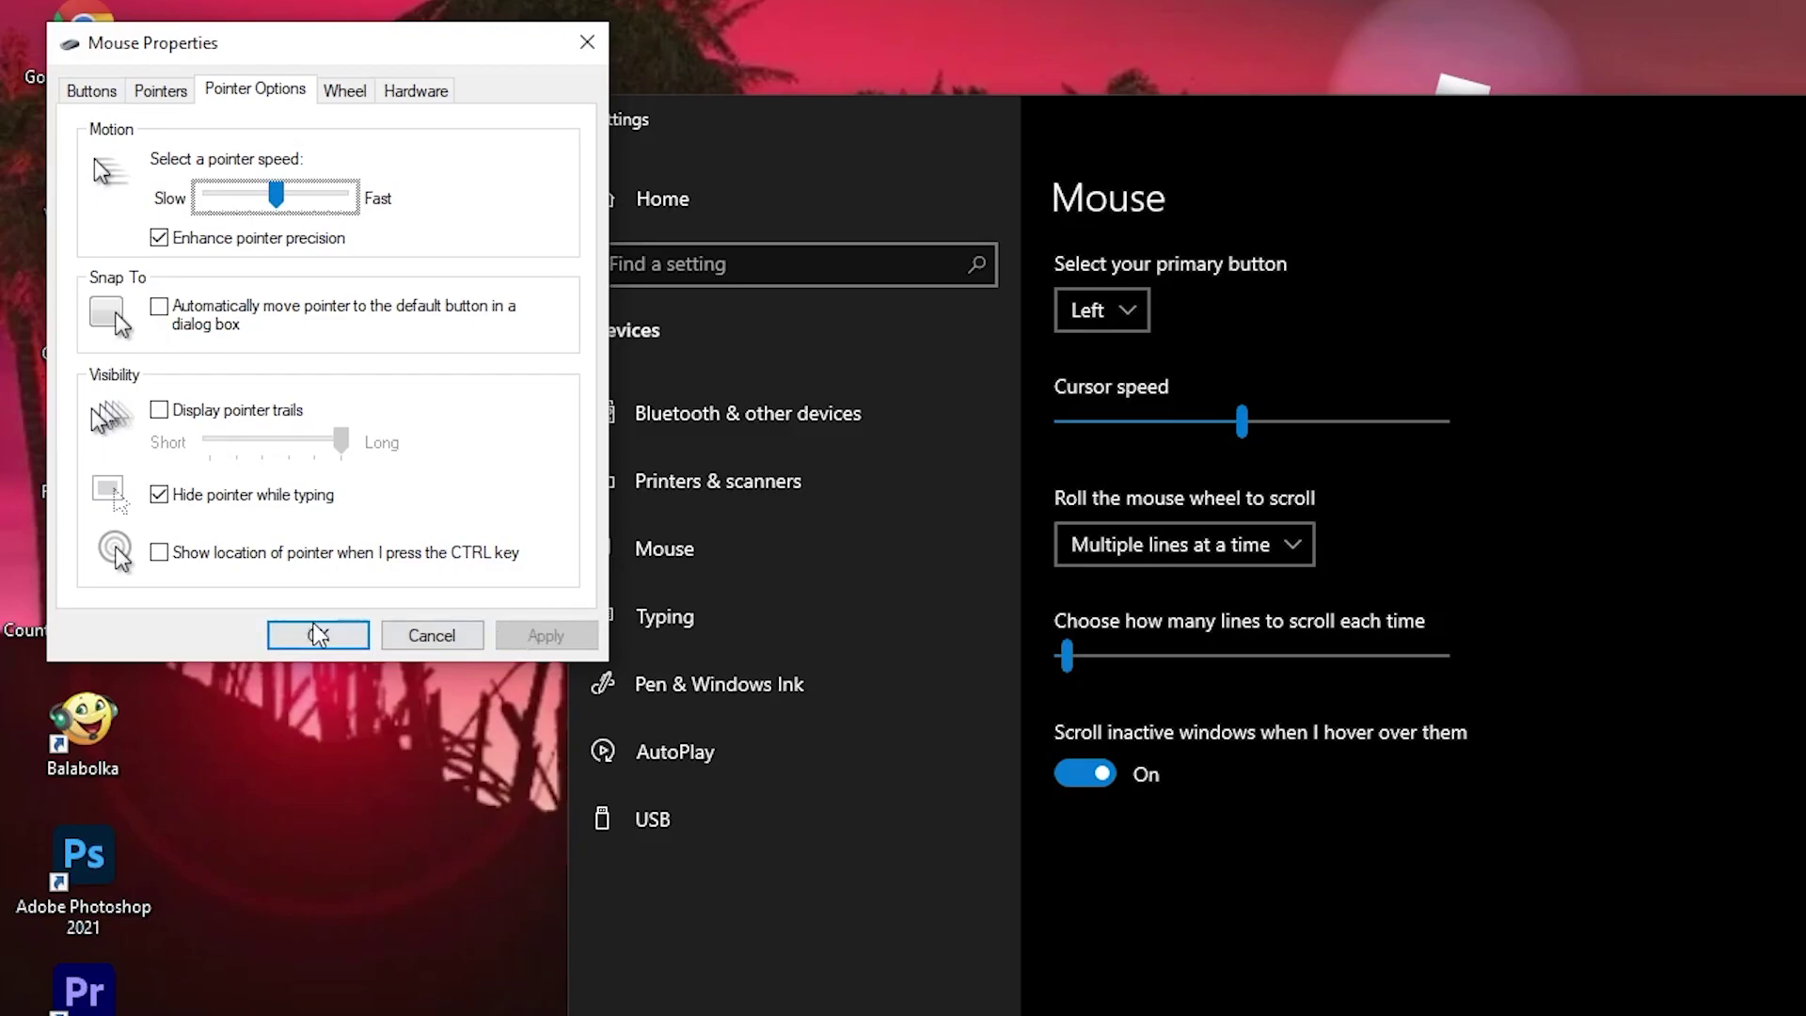
pyautogui.click(340, 642)
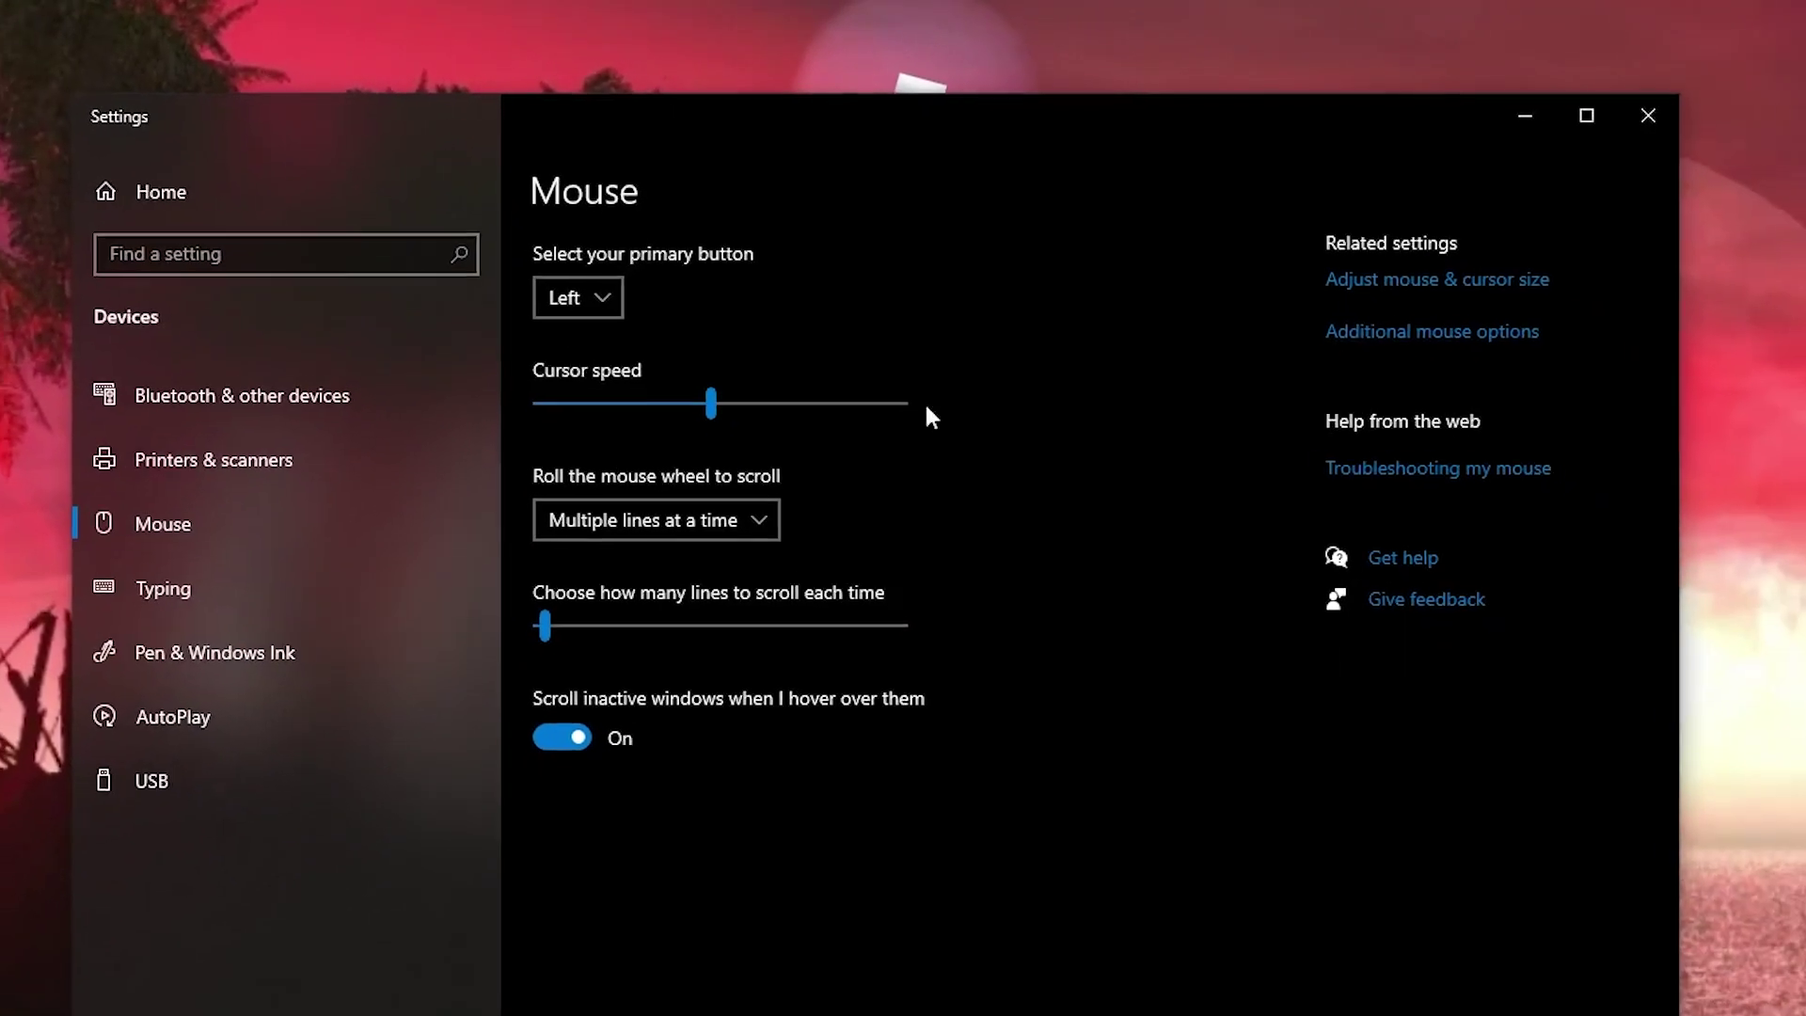
pyautogui.click(1558, 100)
# Step: Use the Run dialog to open the Windows Temp folder
pyautogui.click(355, 989)
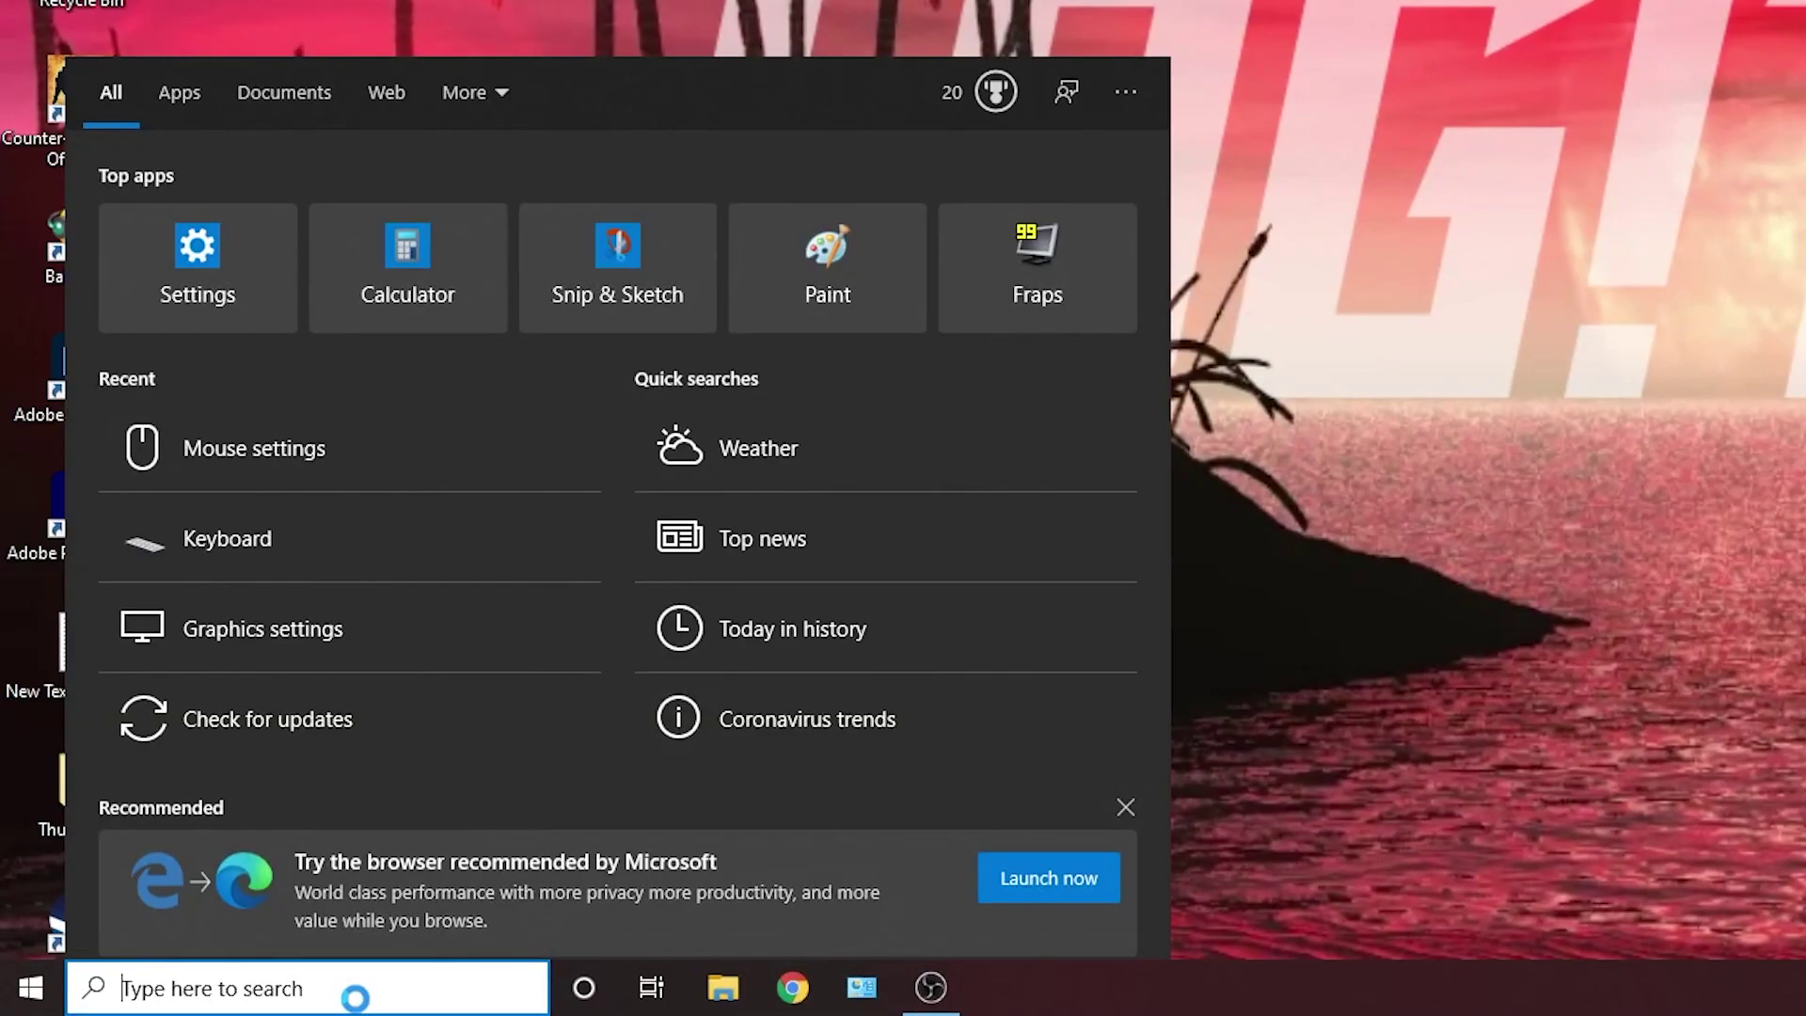
pyautogui.write('run')
pyautogui.press('Return')
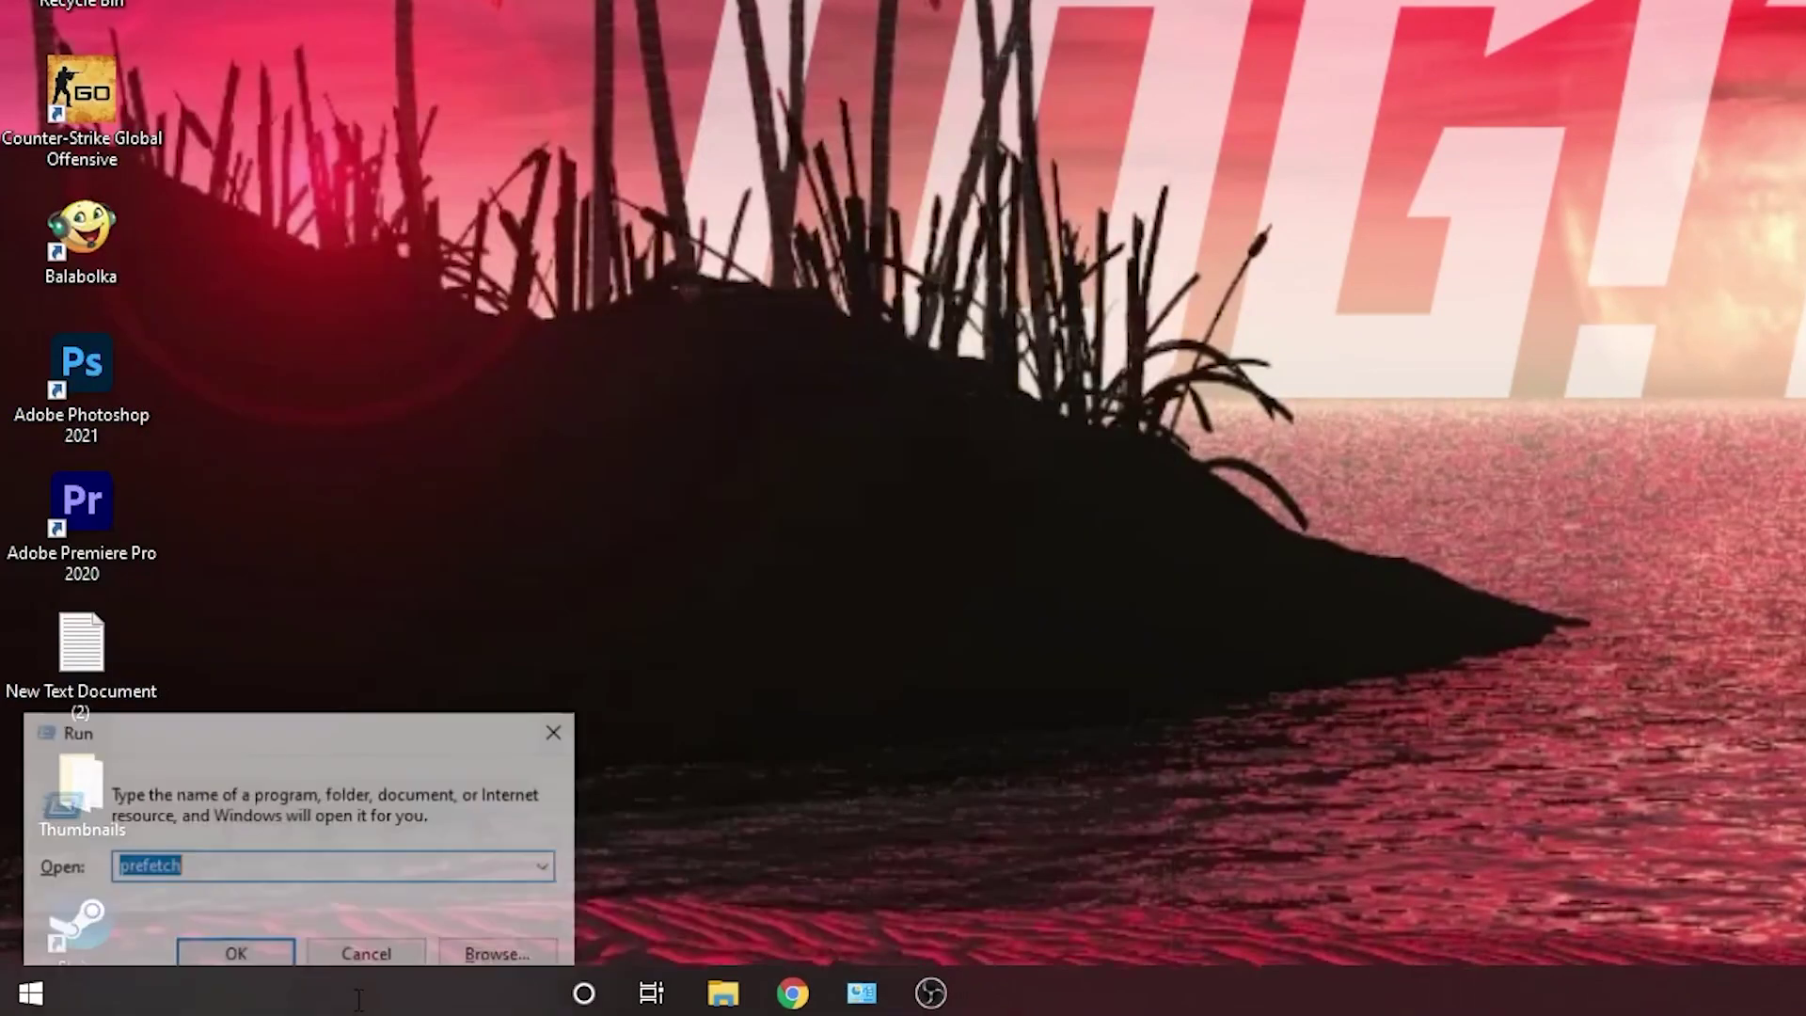
pyautogui.write('temp')
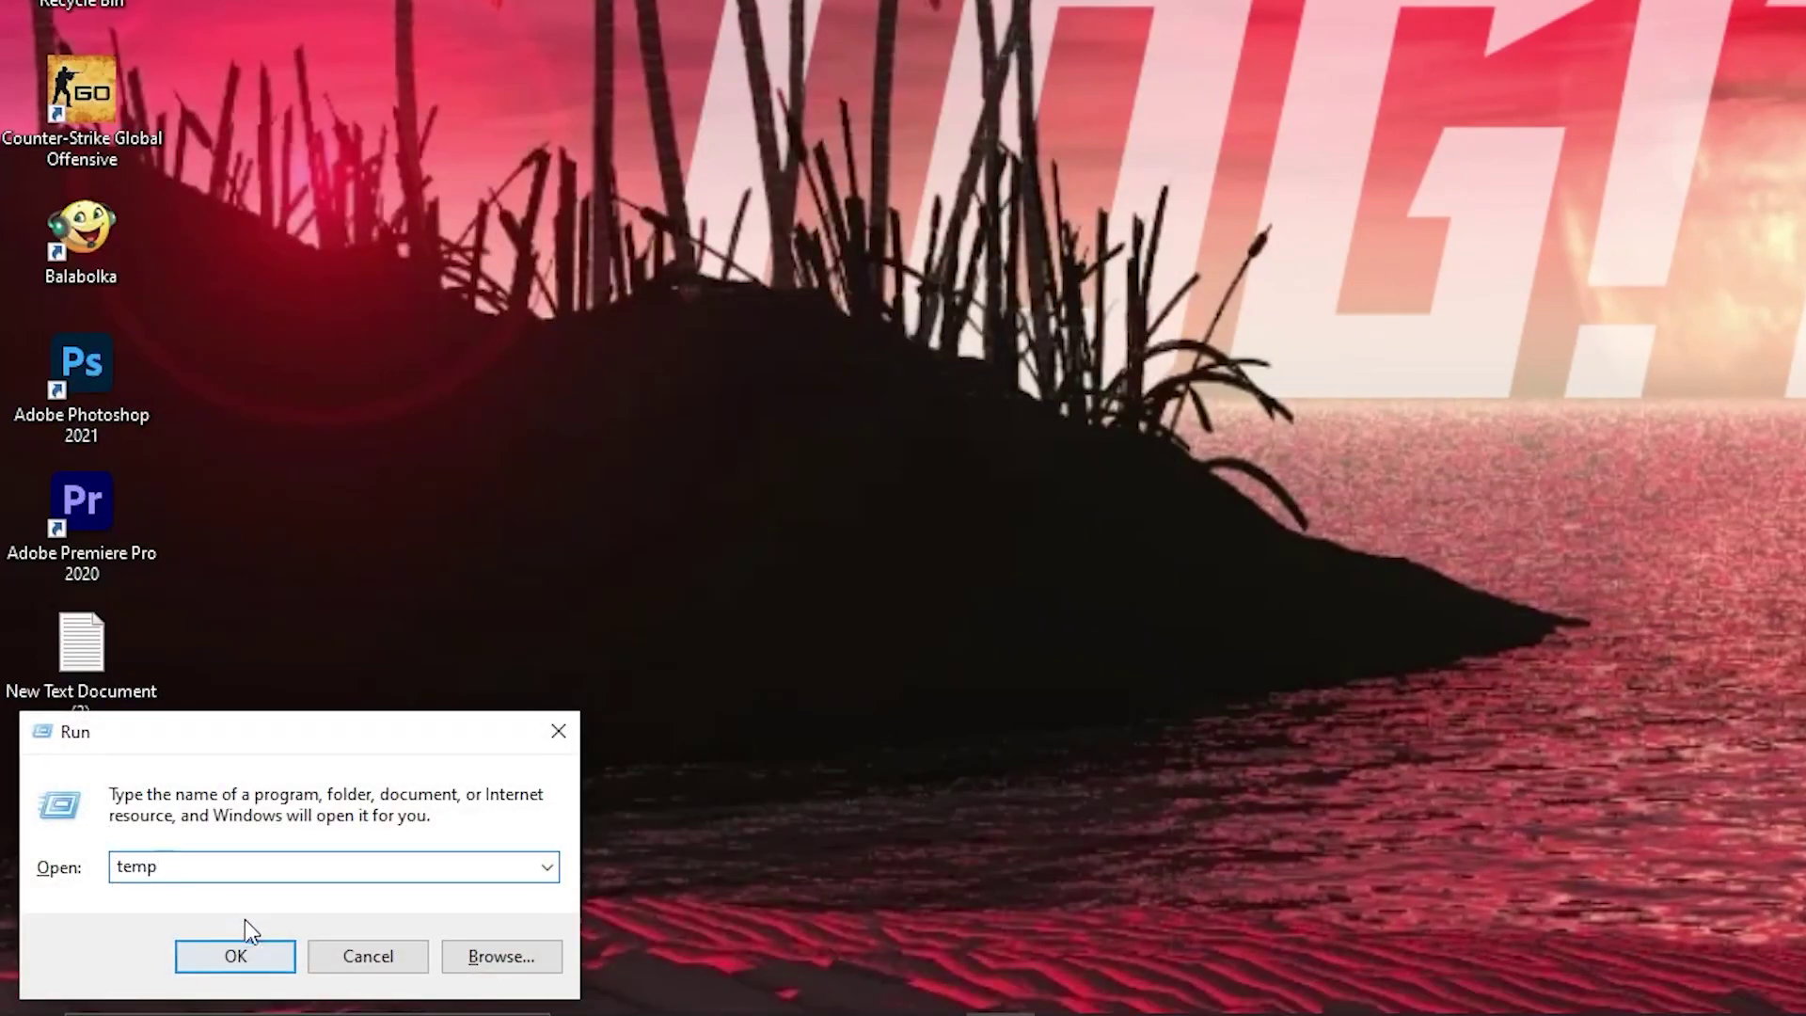
pyautogui.click(236, 956)
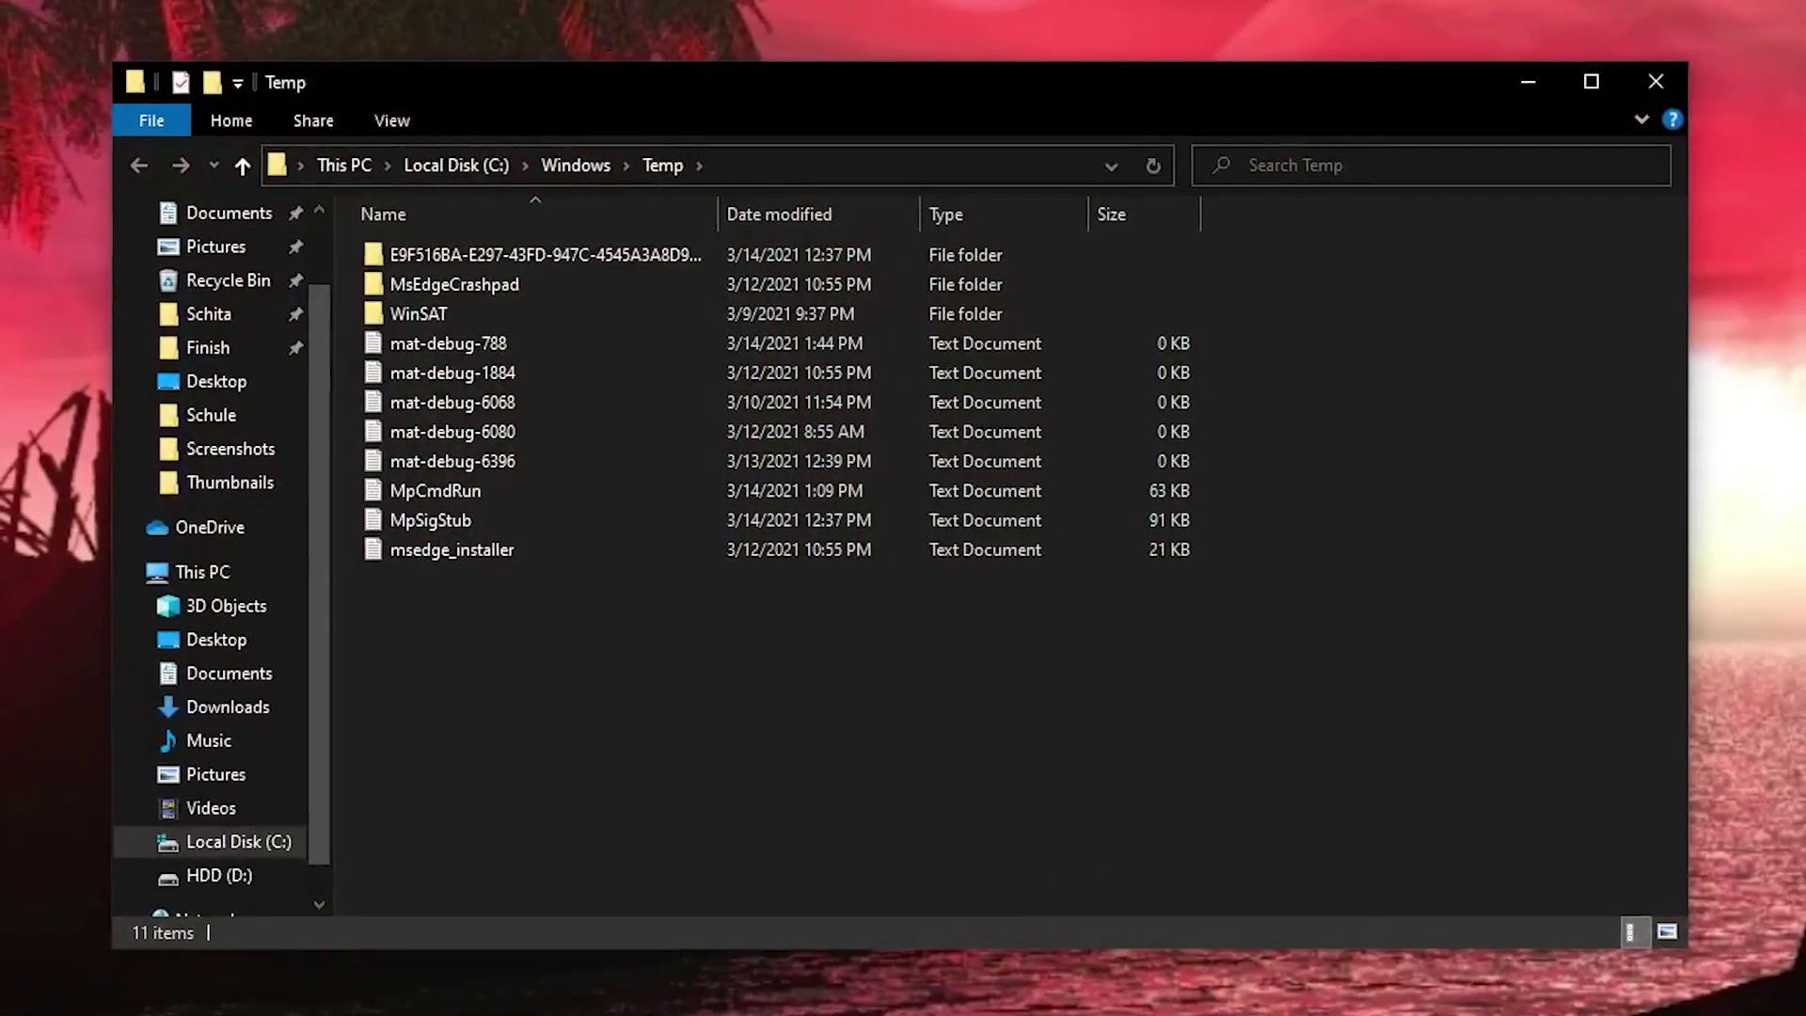
# Step: Delete all 11 items in the Temp folder
pyautogui.moveTo(912, 717); pyautogui.dragTo(546, 265)
pyautogui.rightClick(547, 263)
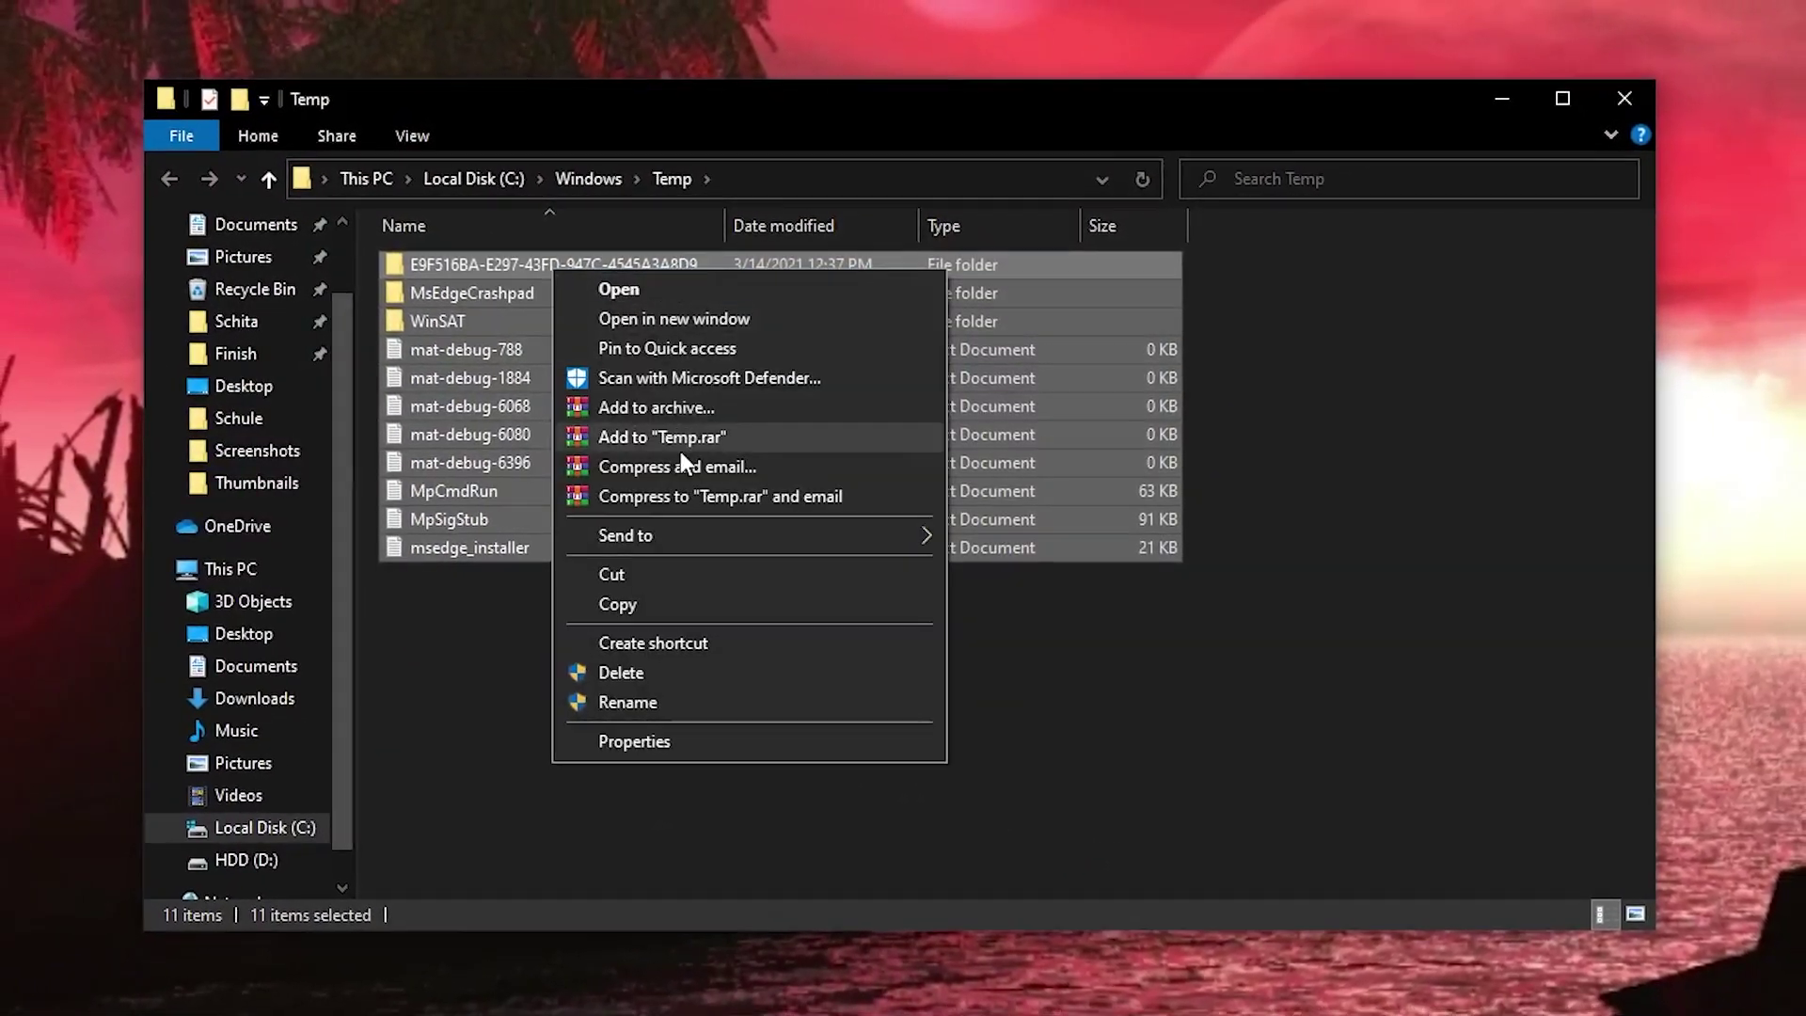
pyautogui.click(702, 672)
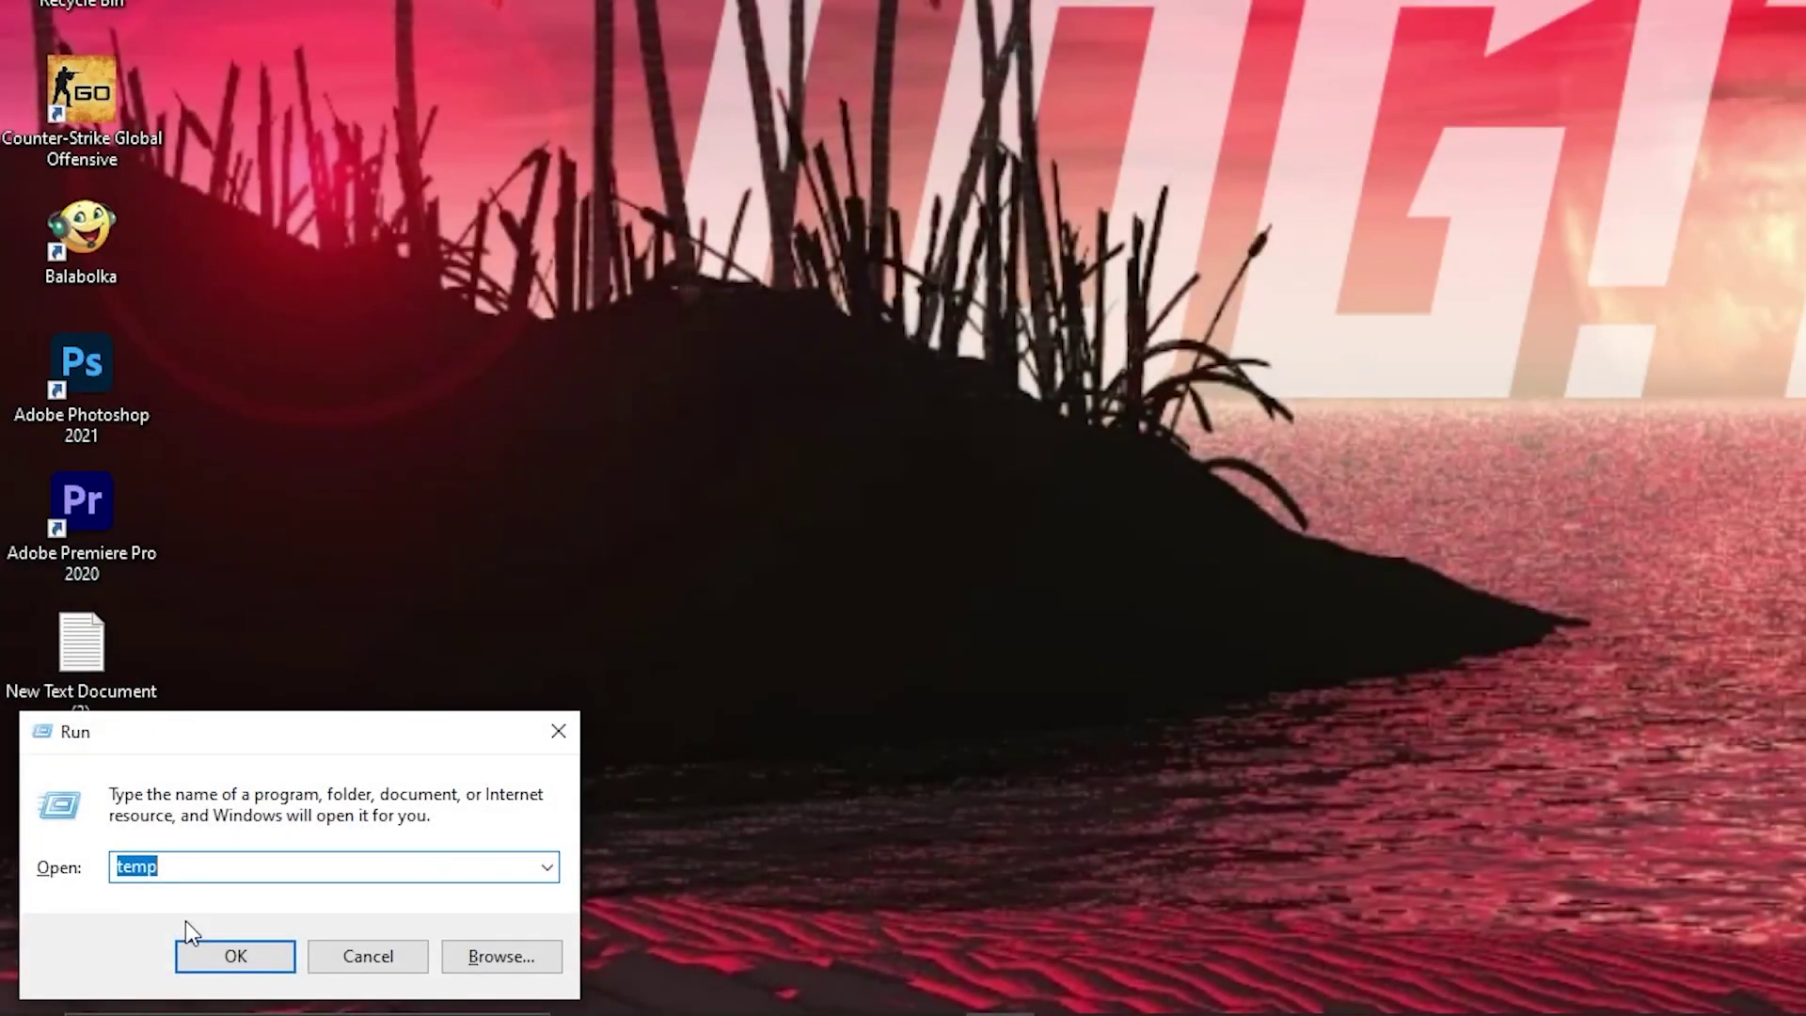
# Step: Open the Prefetch folder through Run, granting access permission
pyautogui.write('%temp%')
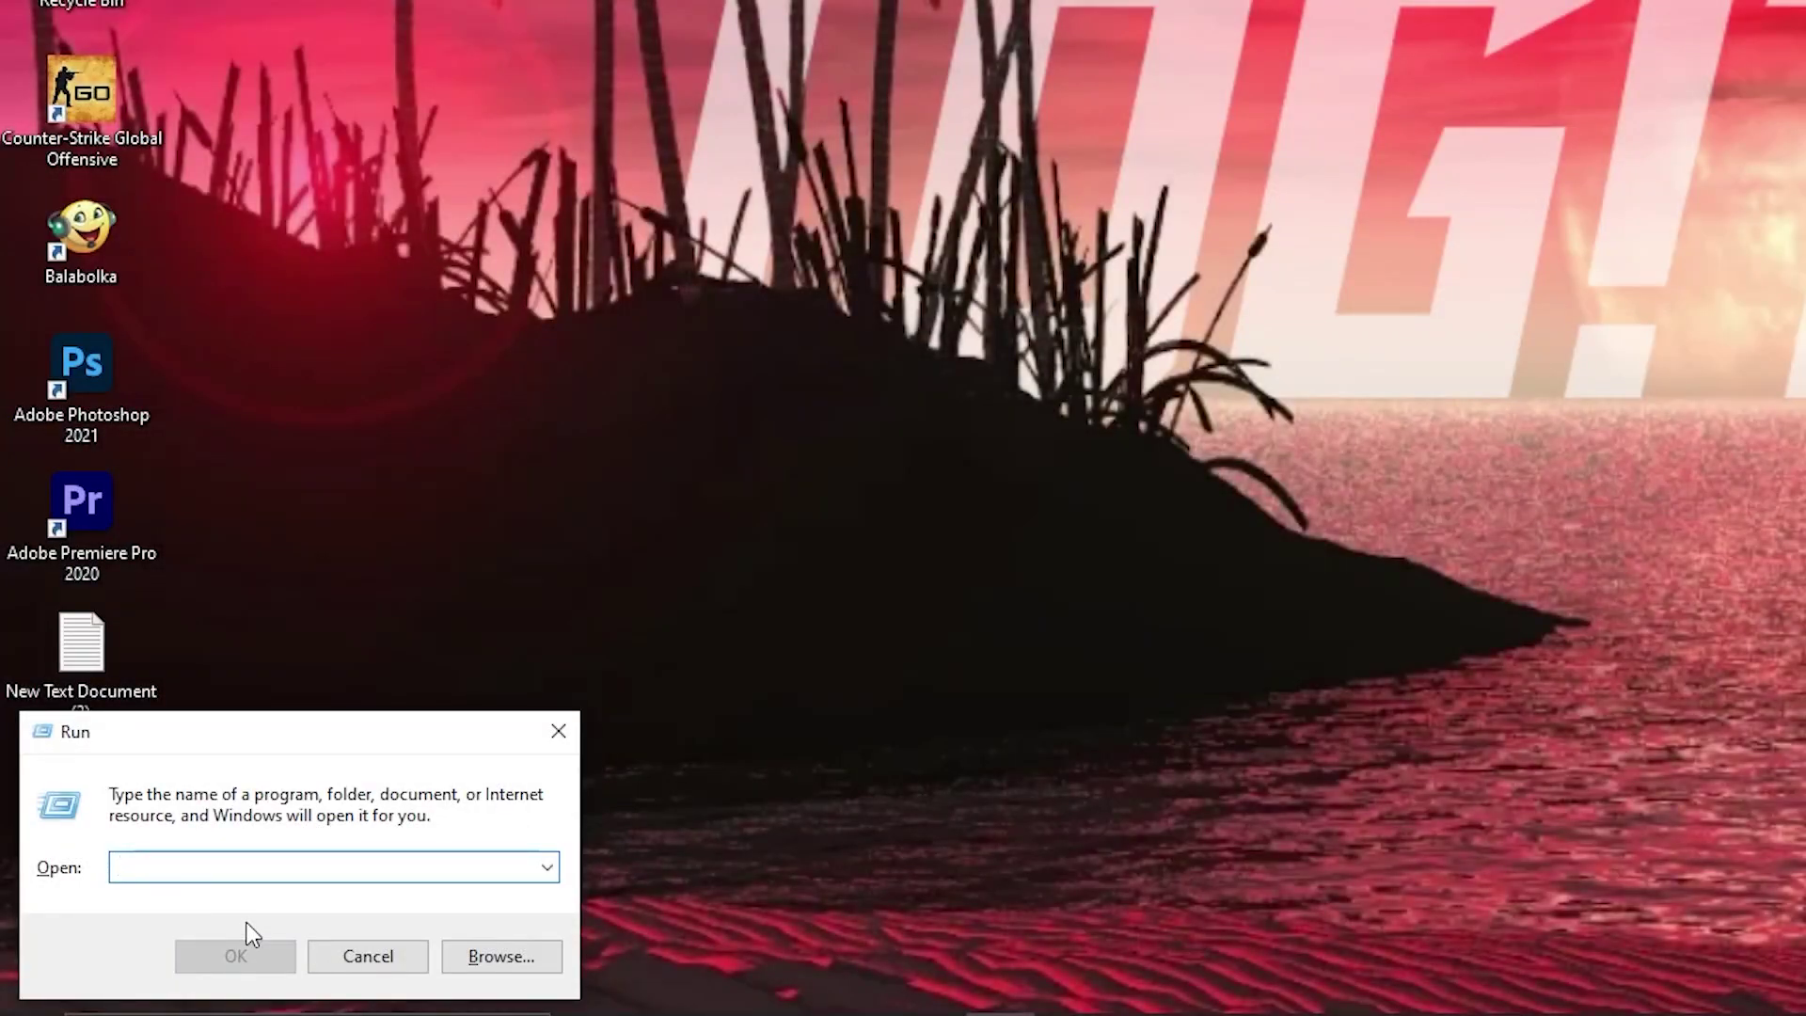
pyautogui.write('prefetch')
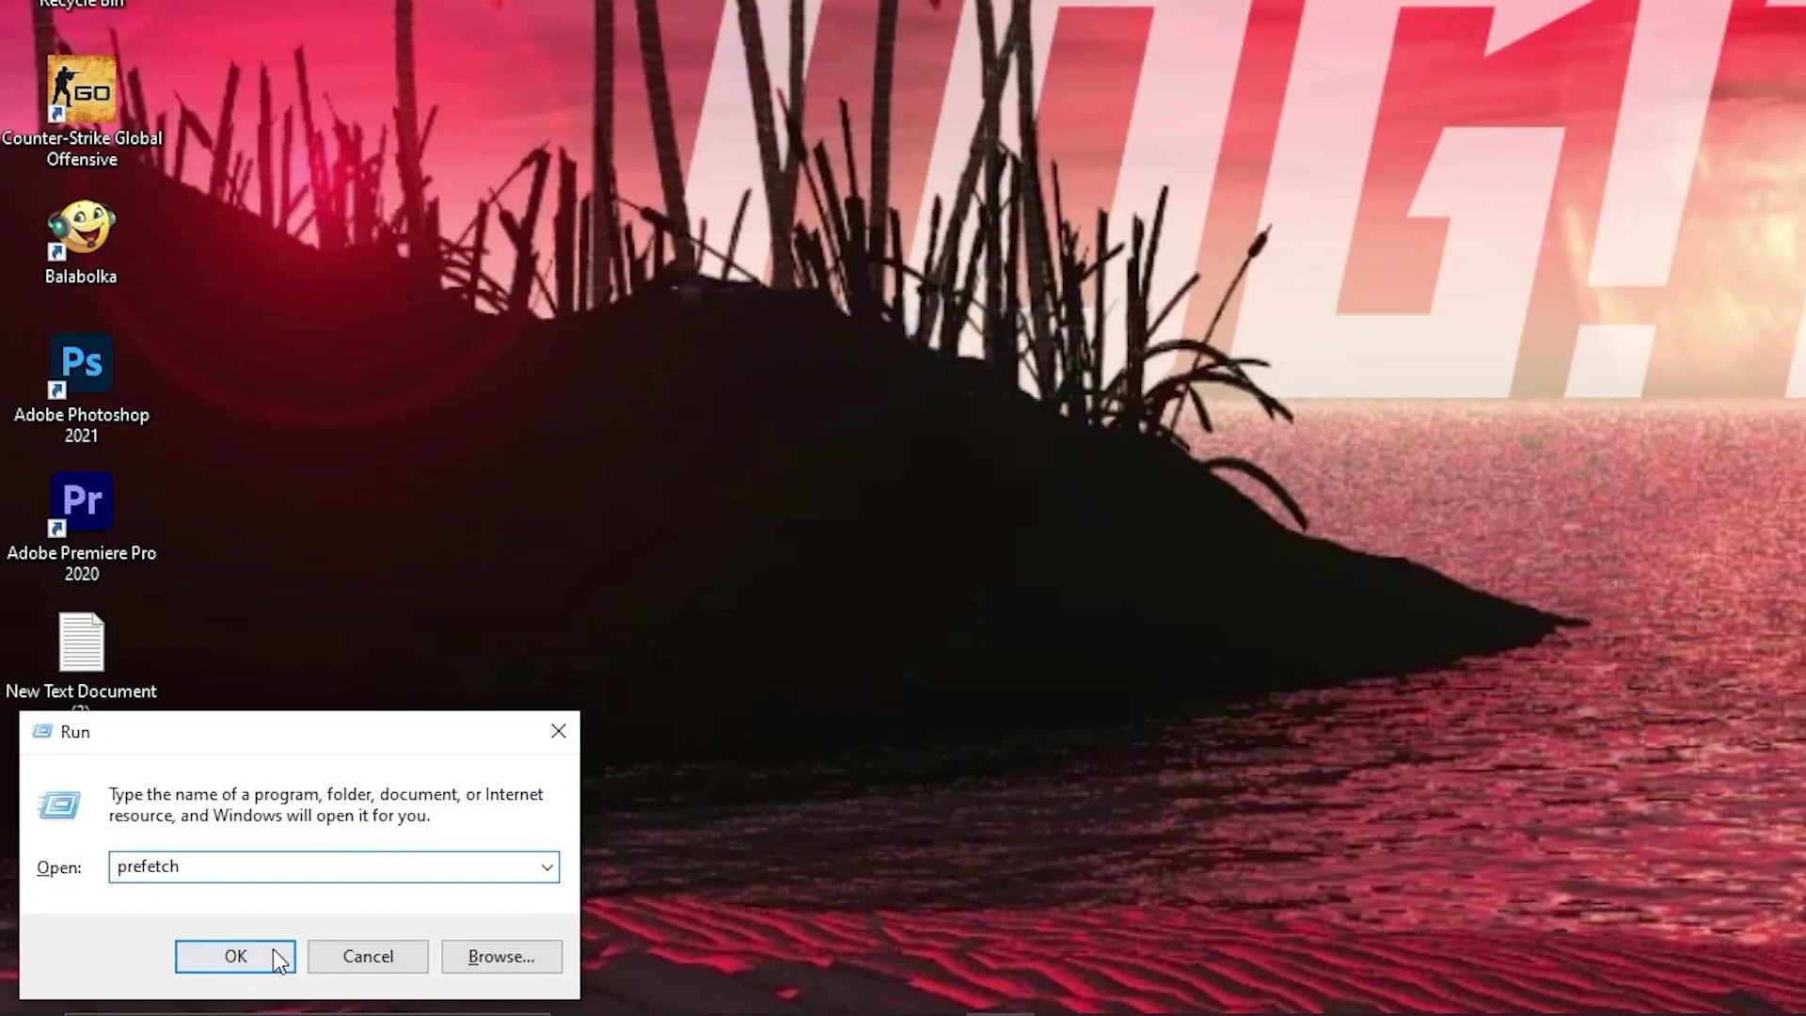
pyautogui.click(250, 950)
pyautogui.click(1182, 411)
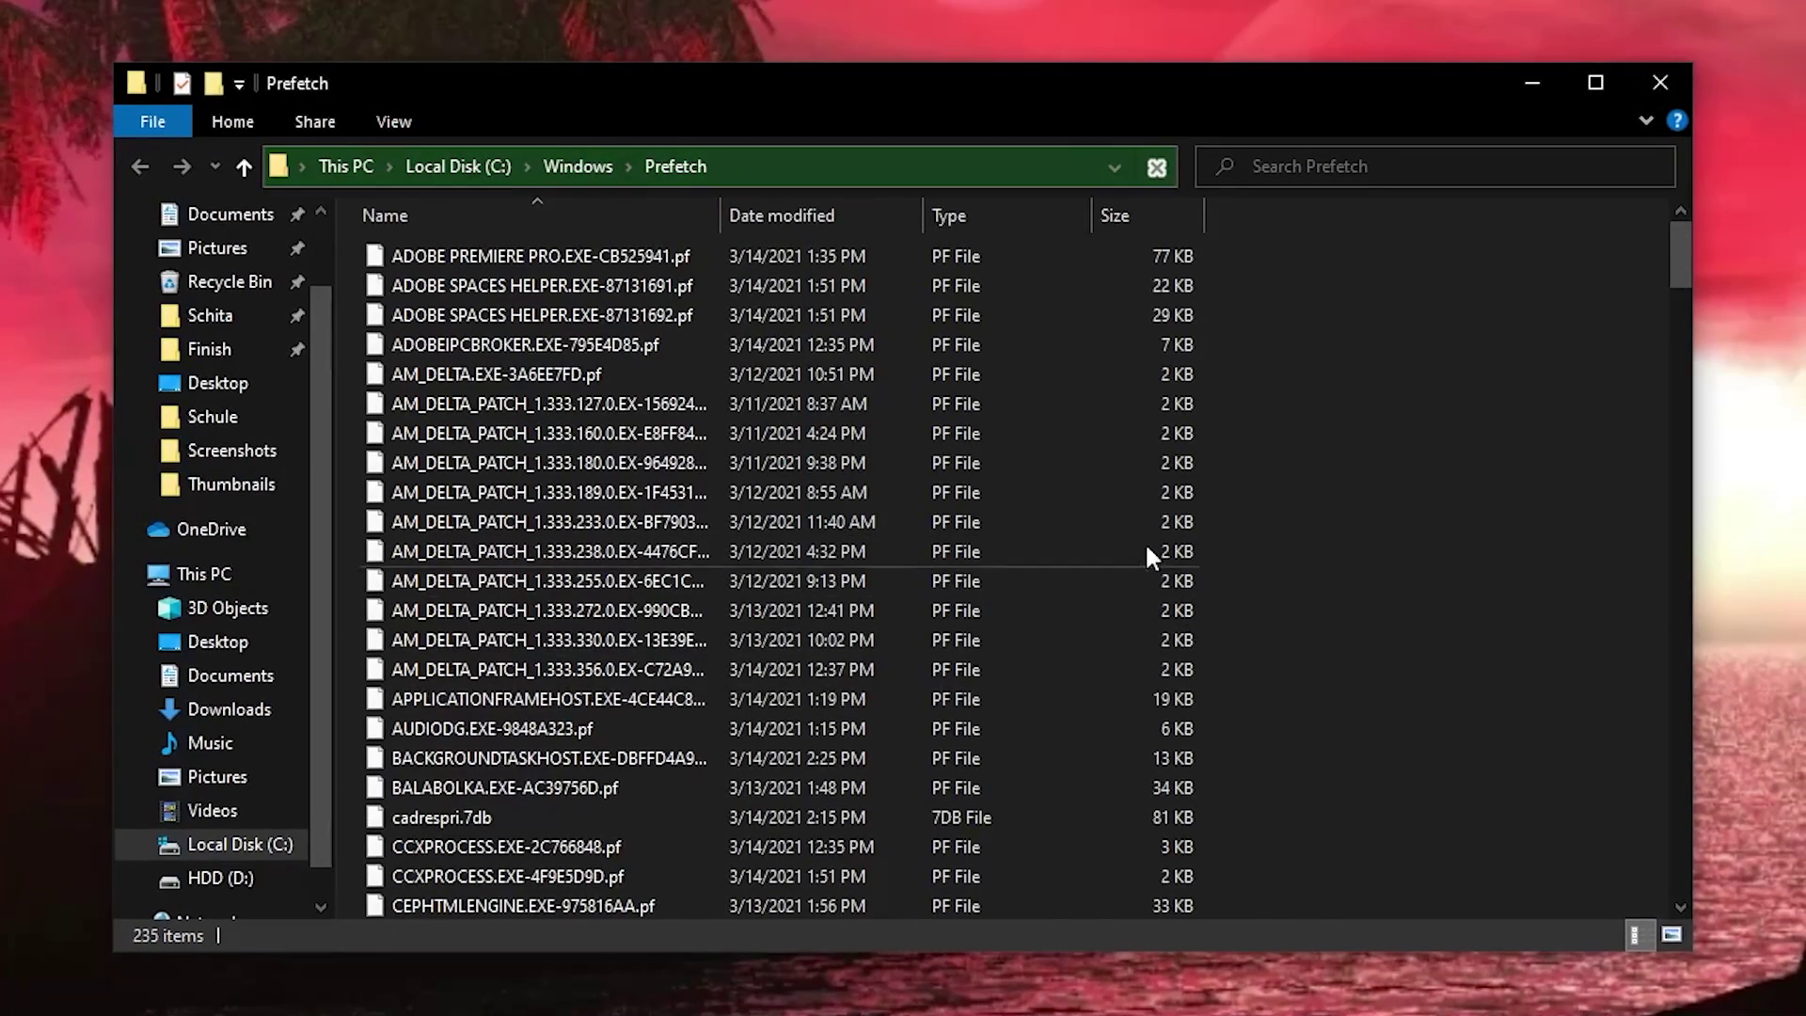
# Step: Delete all 235 Prefetch files, skipping every file that is in use
pyautogui.hotkey('ctrl', 'a')
pyautogui.scroll(-20, 1267, 247)
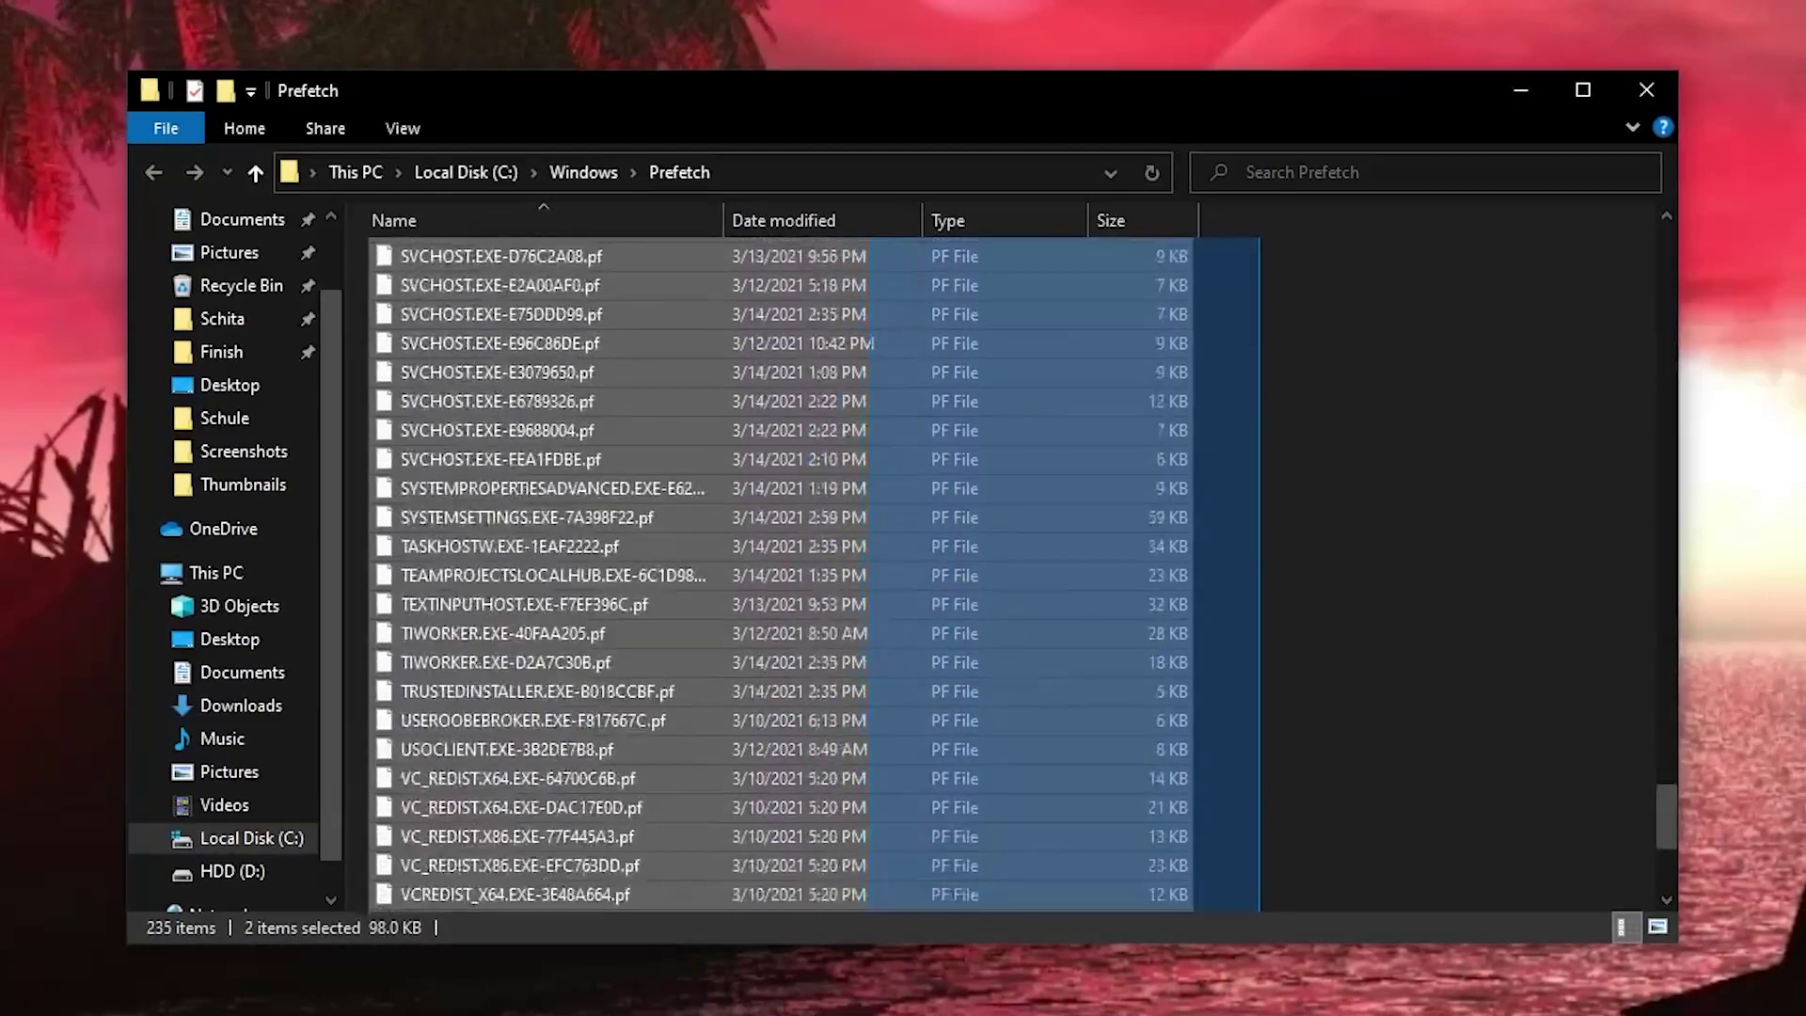
pyautogui.rightClick(788, 399)
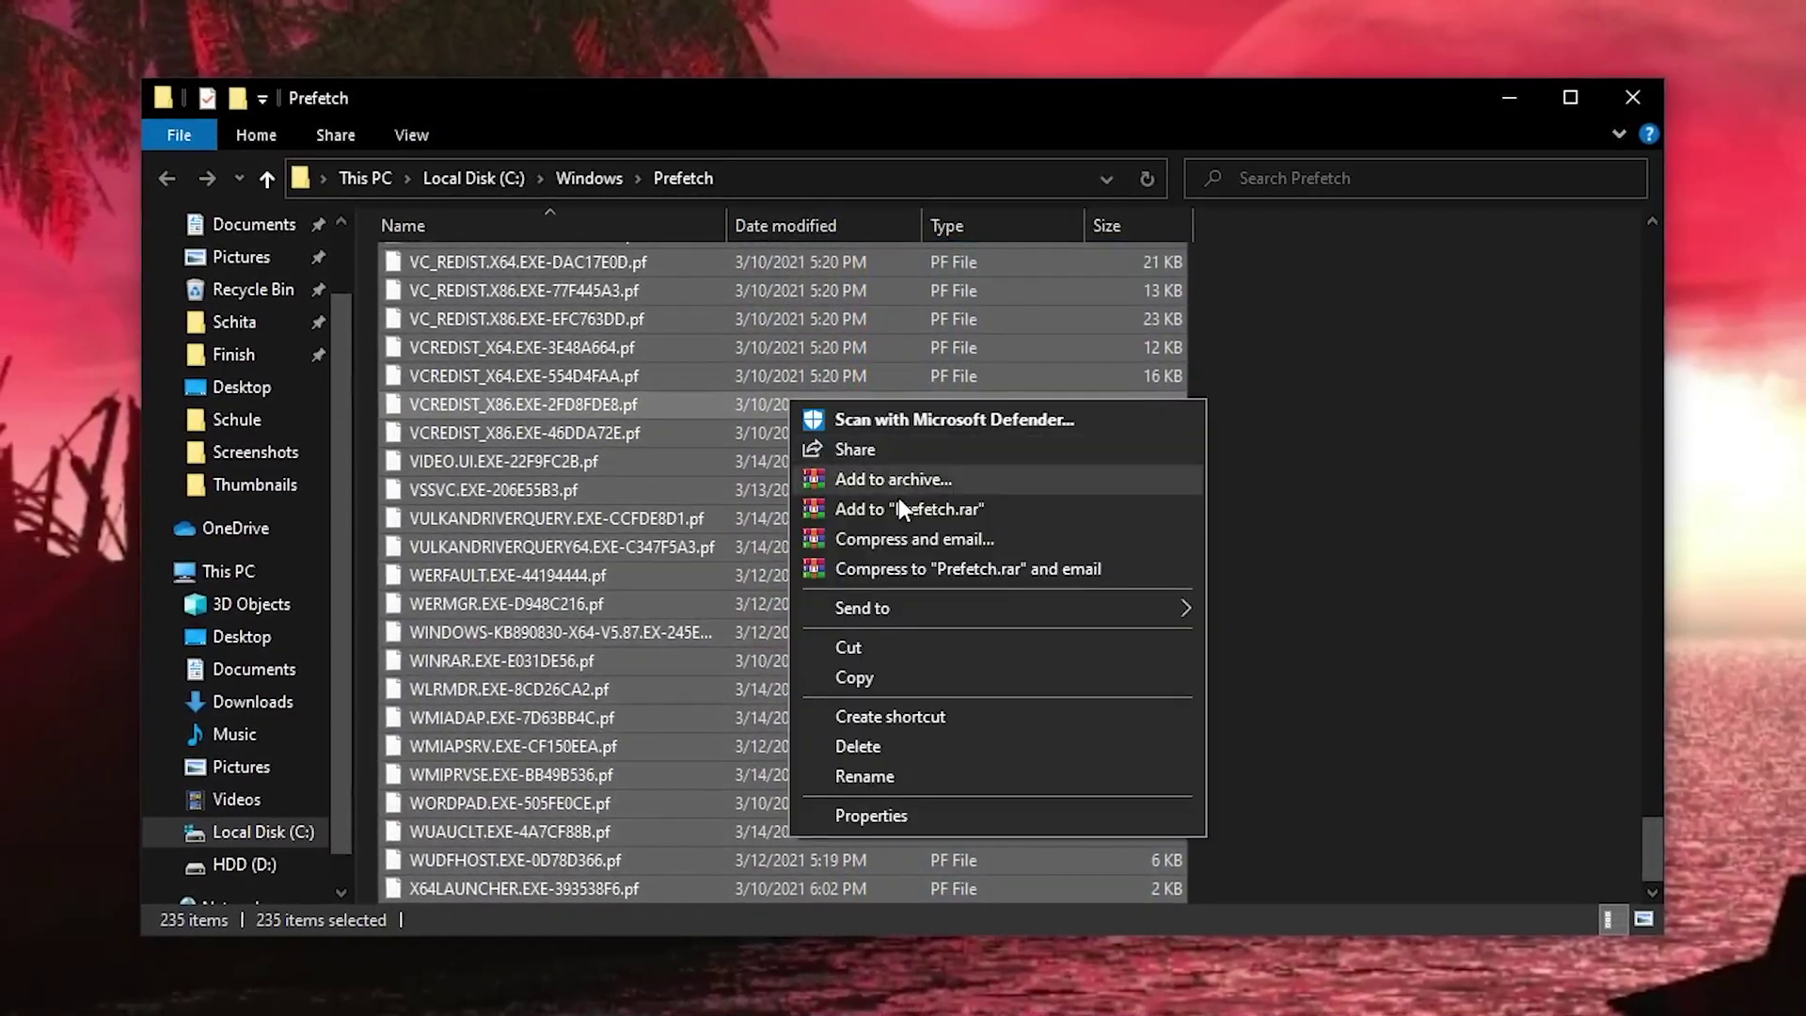
pyautogui.click(858, 745)
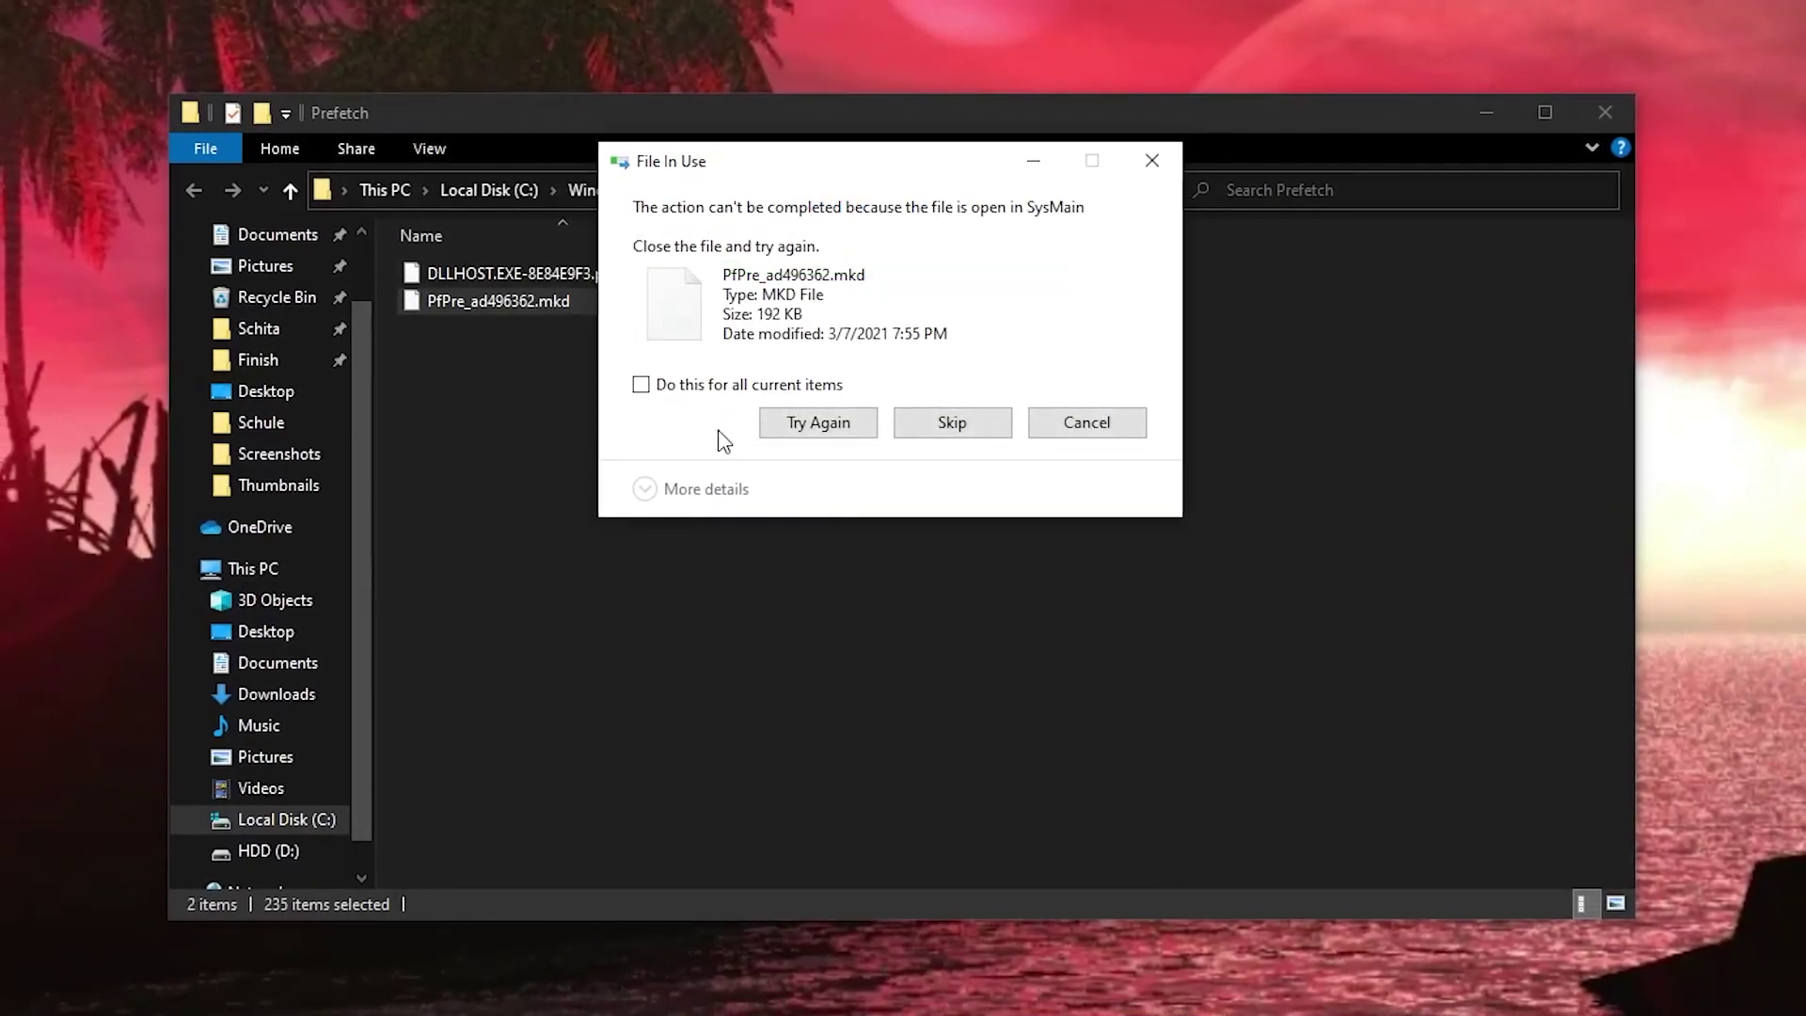
pyautogui.click(795, 393)
pyautogui.click(940, 425)
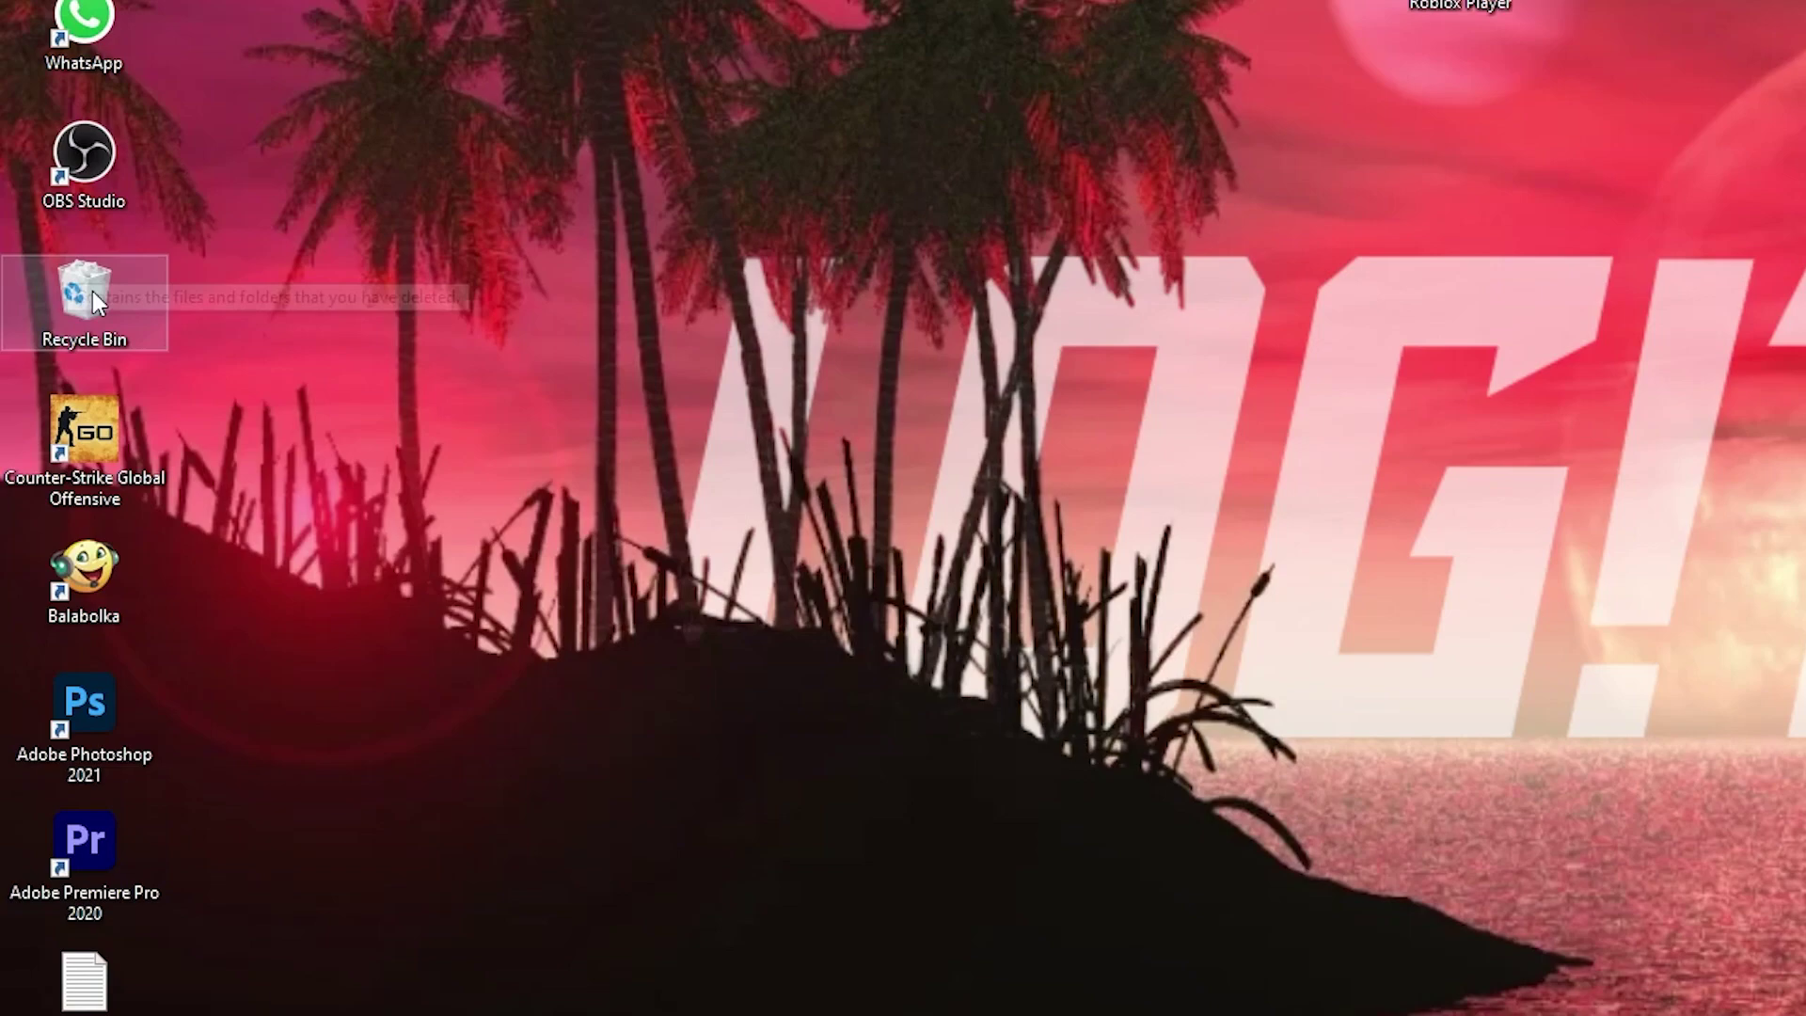
# Step: Empty the Recycle Bin, confirming permanent deletion of the items
pyautogui.rightClick(93, 284)
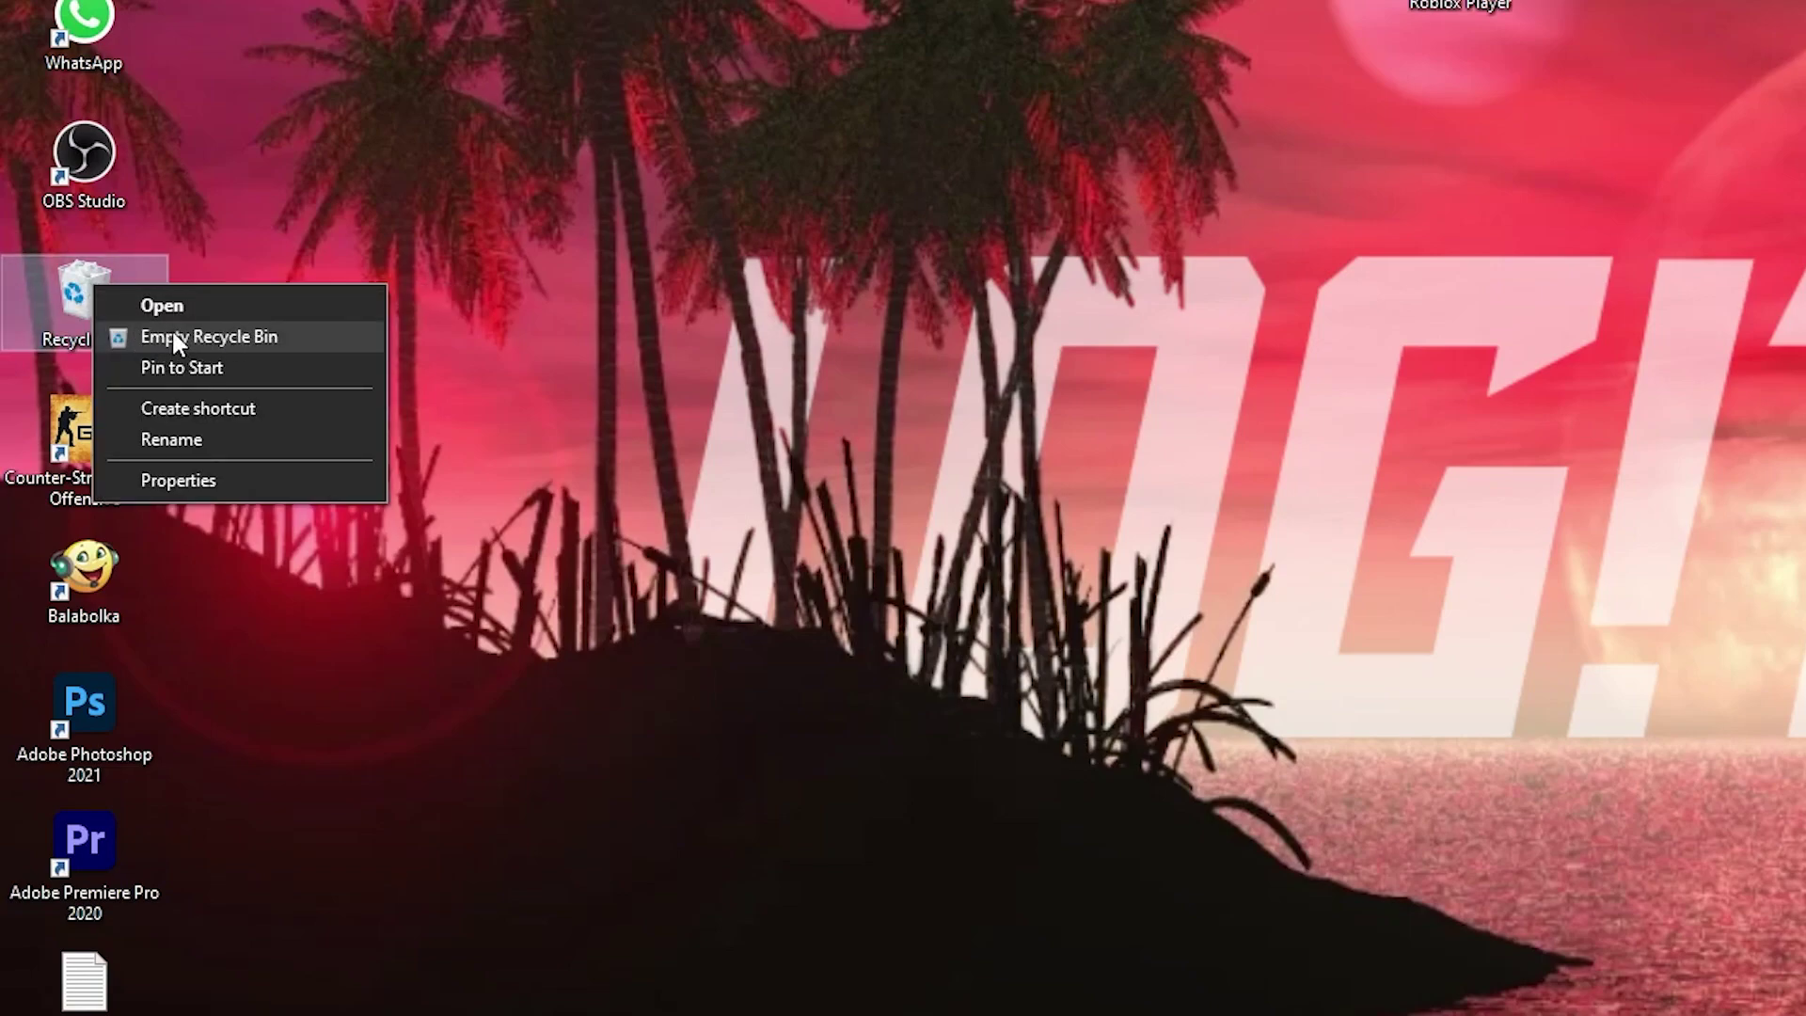
pyautogui.click(211, 336)
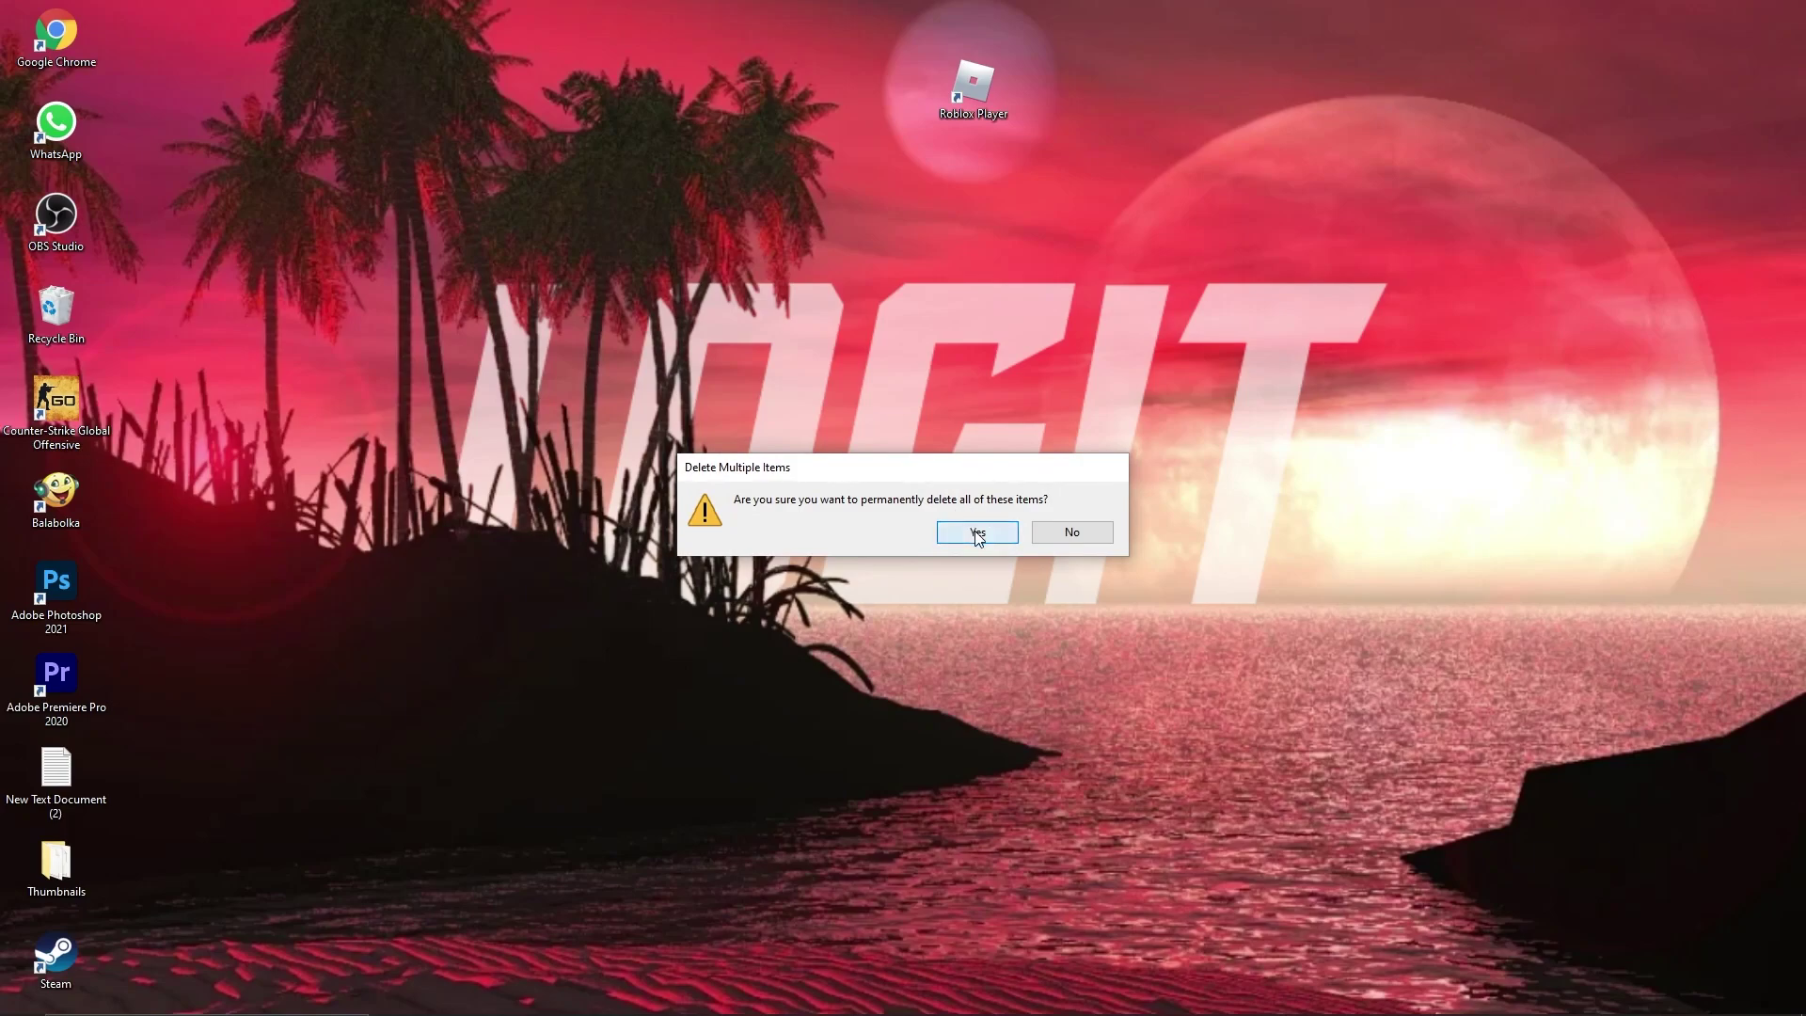
pyautogui.click(977, 532)
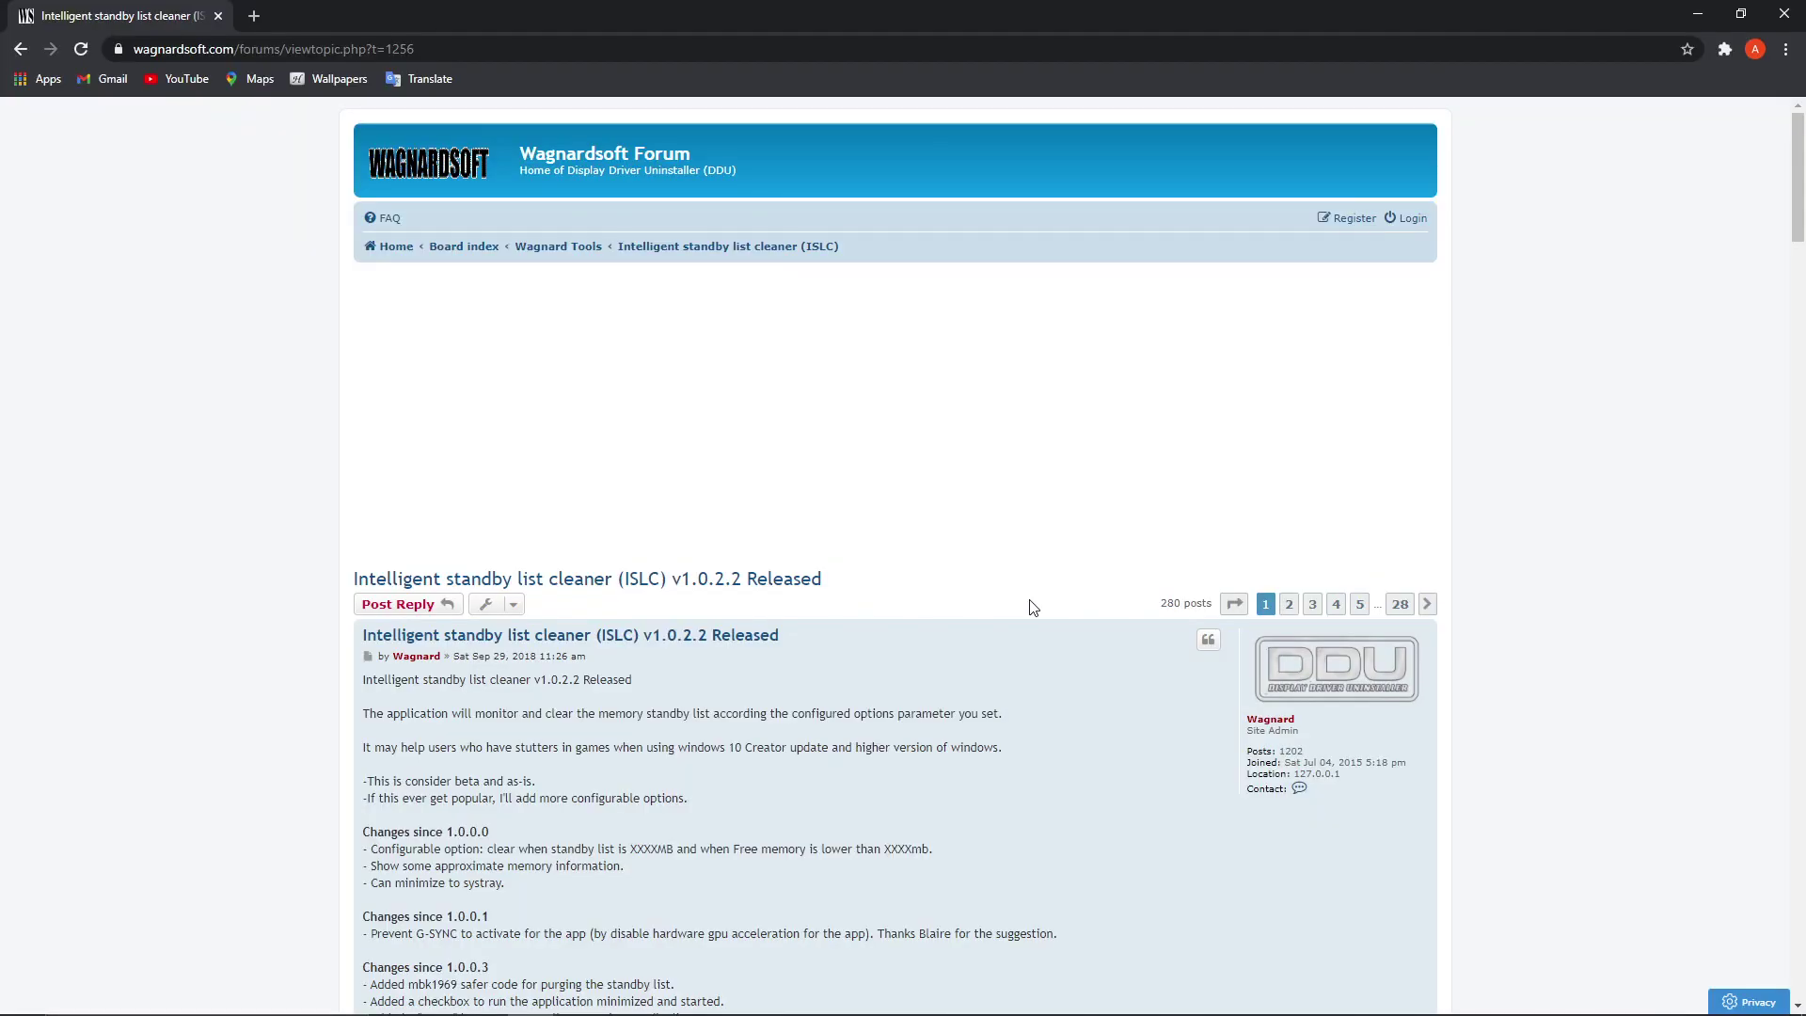
# Step: Download ISLC v1.0.2.2 from the forum's Official Download Here link
pyautogui.scroll(-20, 1033, 607)
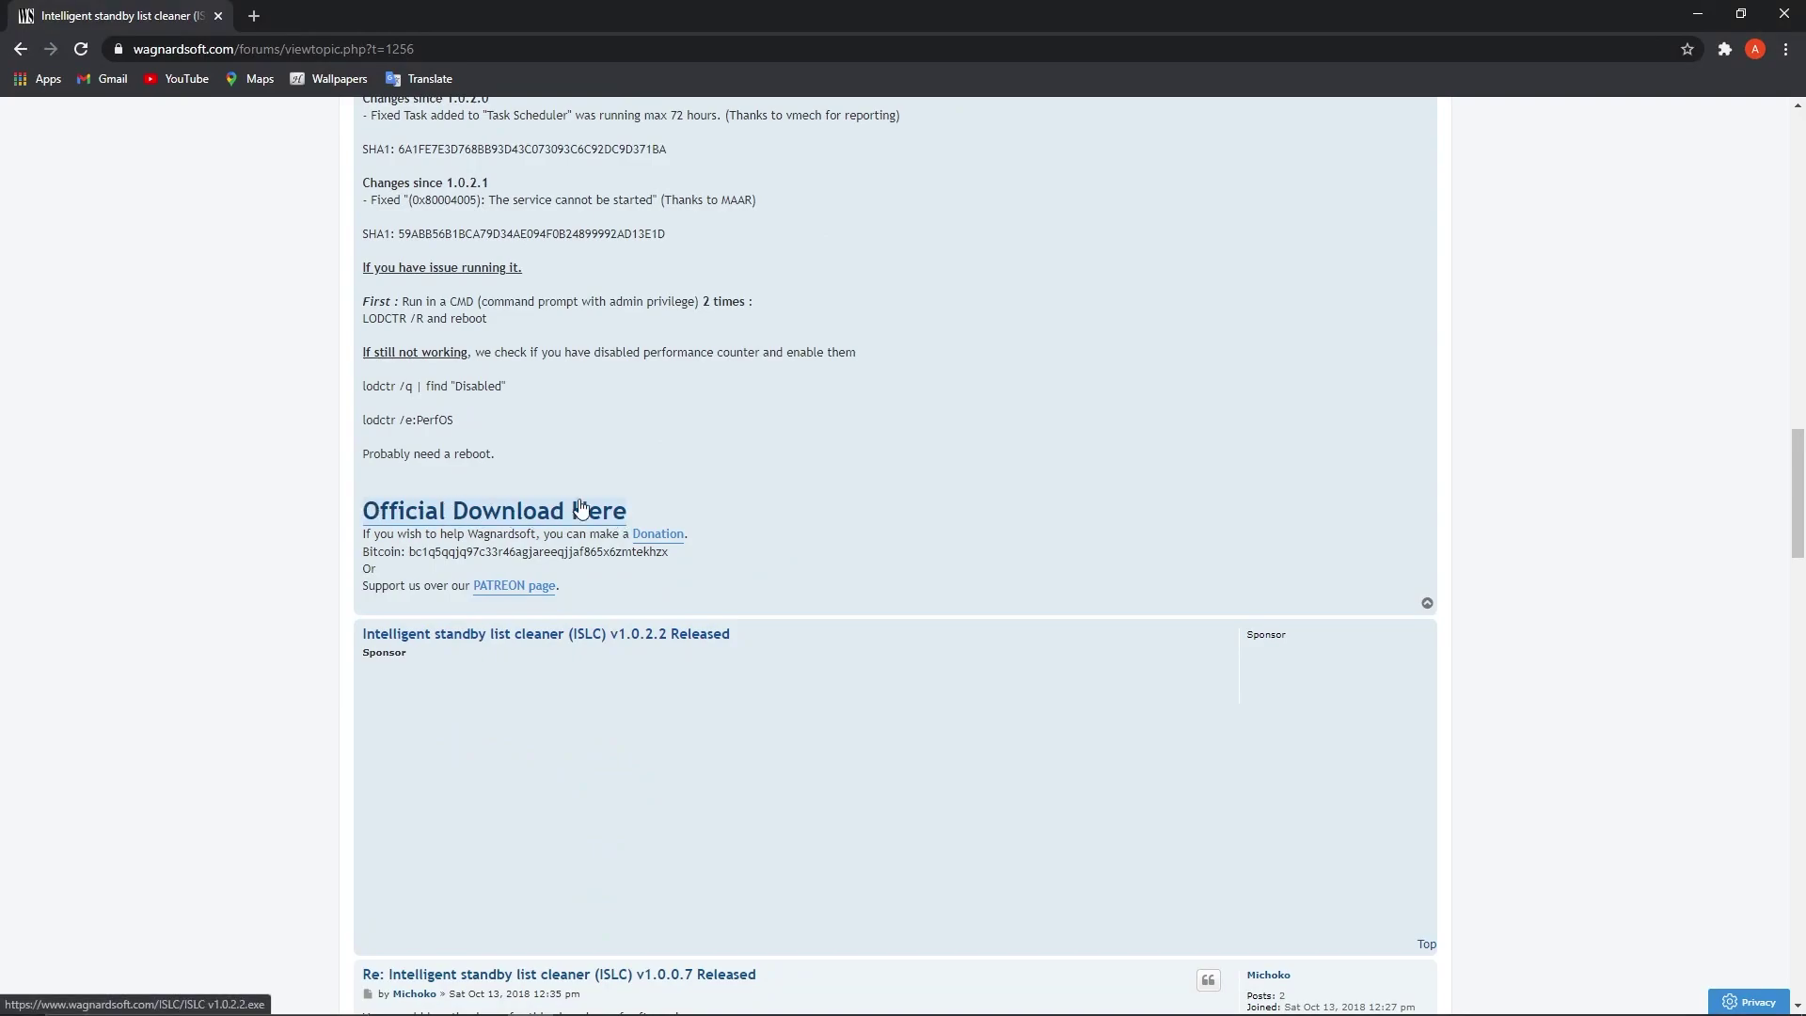
pyautogui.click(499, 522)
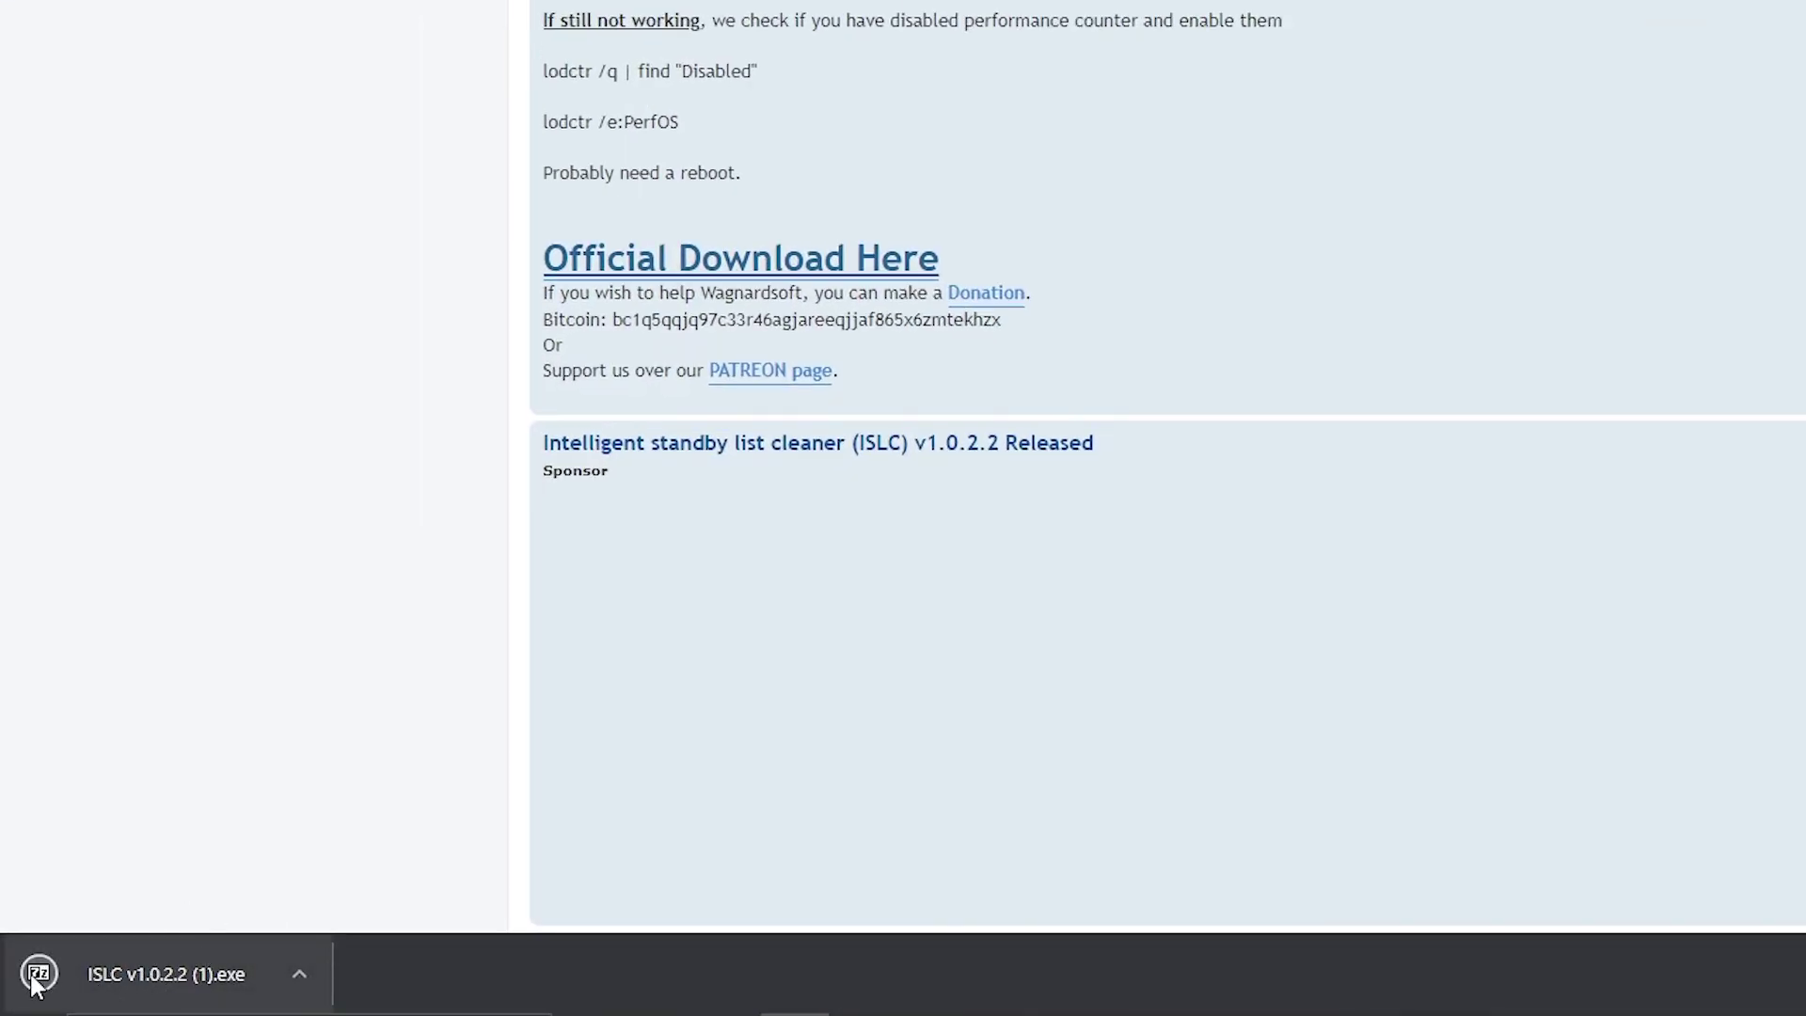
pyautogui.click(296, 971)
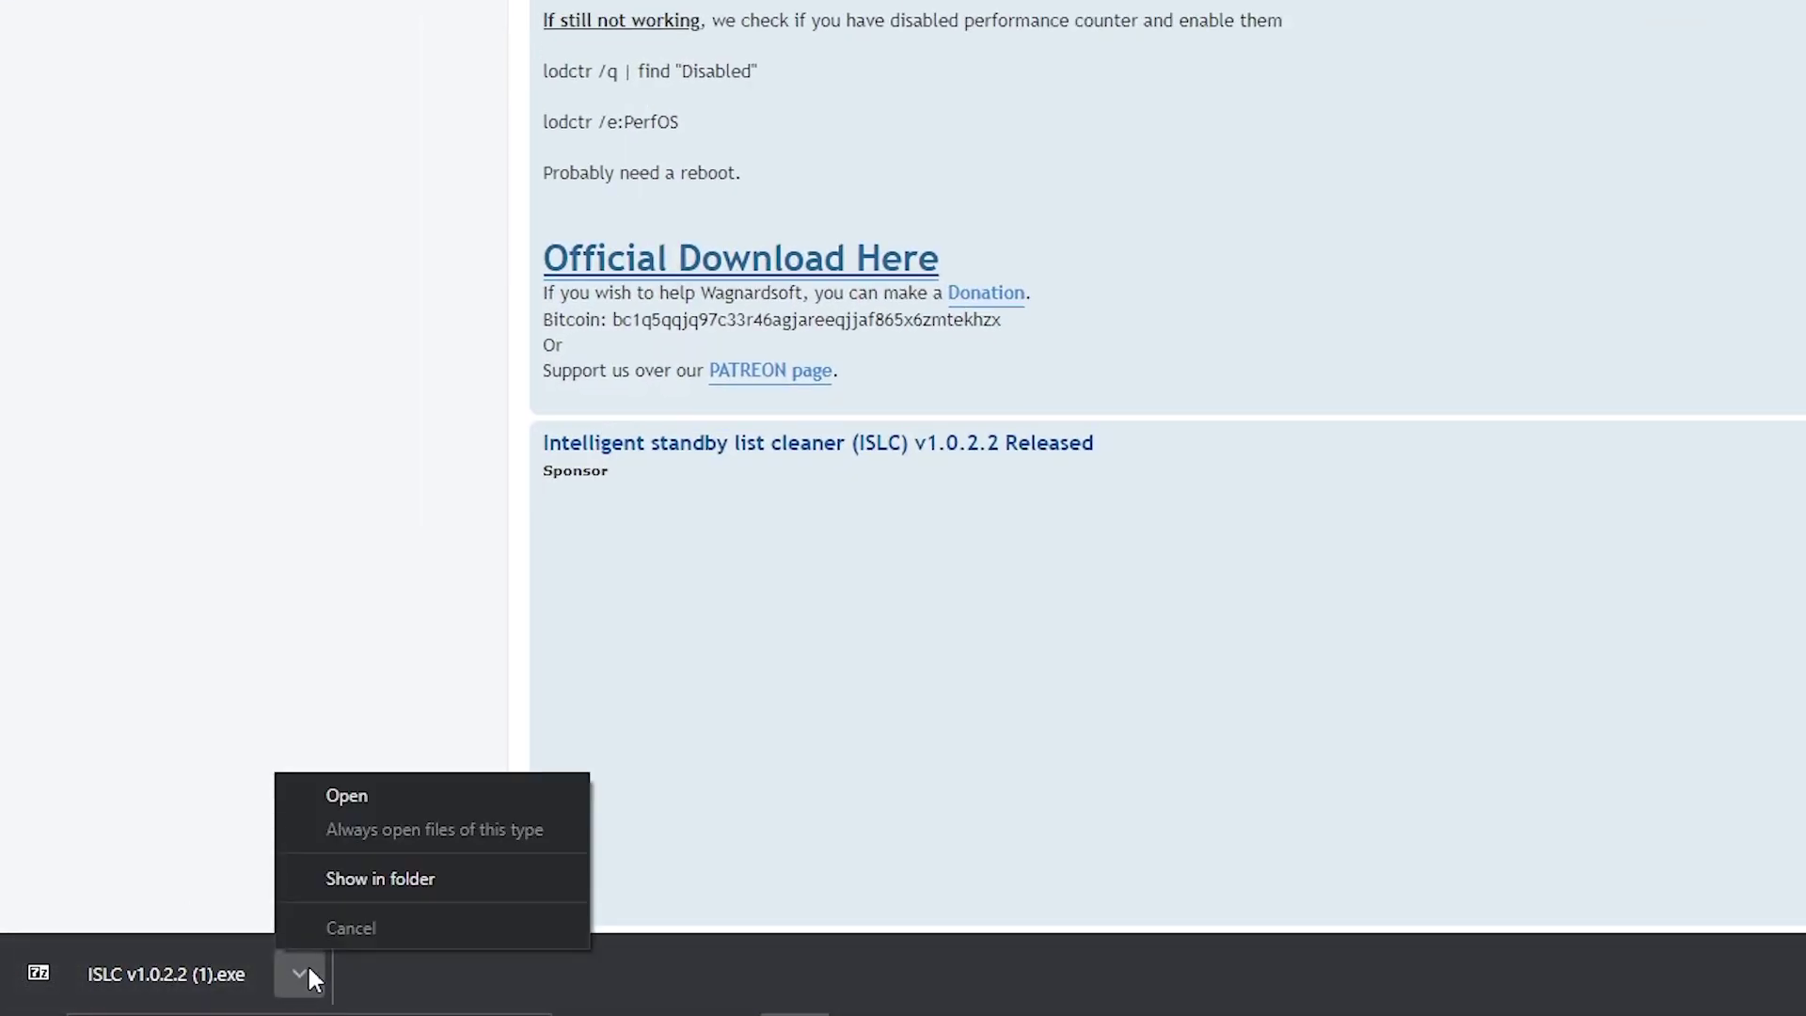
# Step: Extract the ISLC self-extracting archive to the Desktop
pyautogui.click(356, 796)
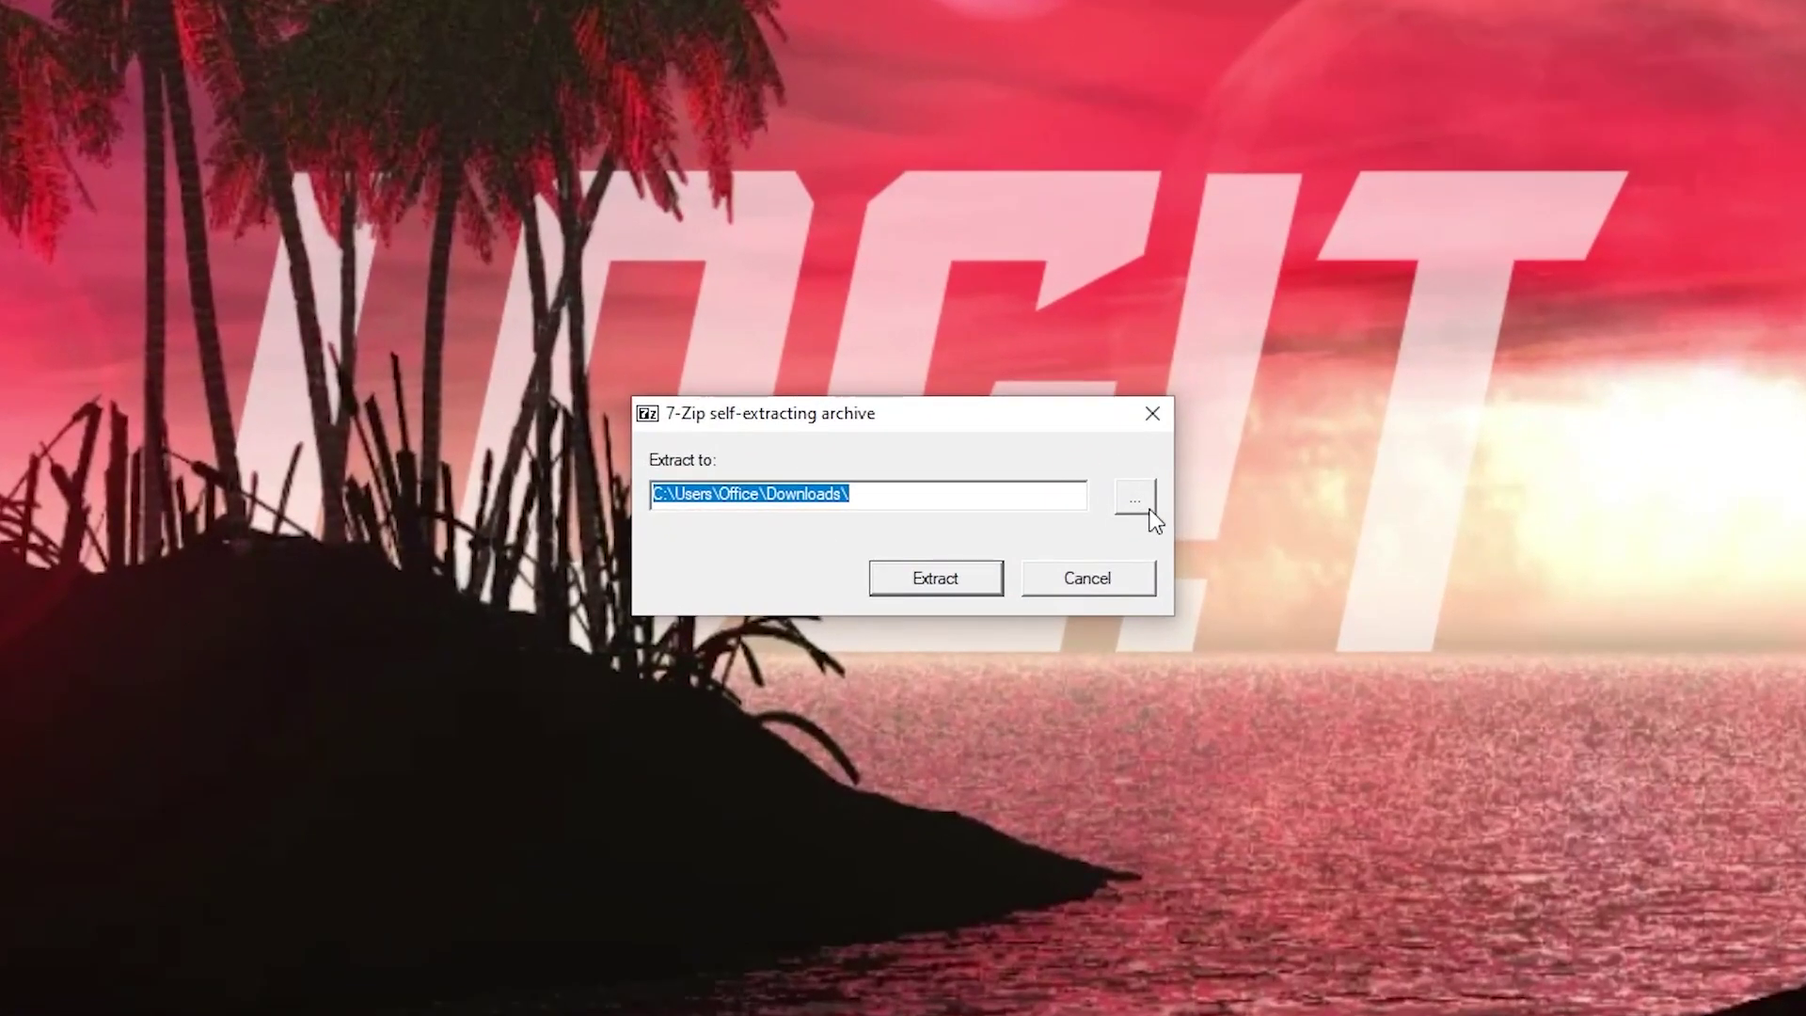
pyautogui.click(1133, 496)
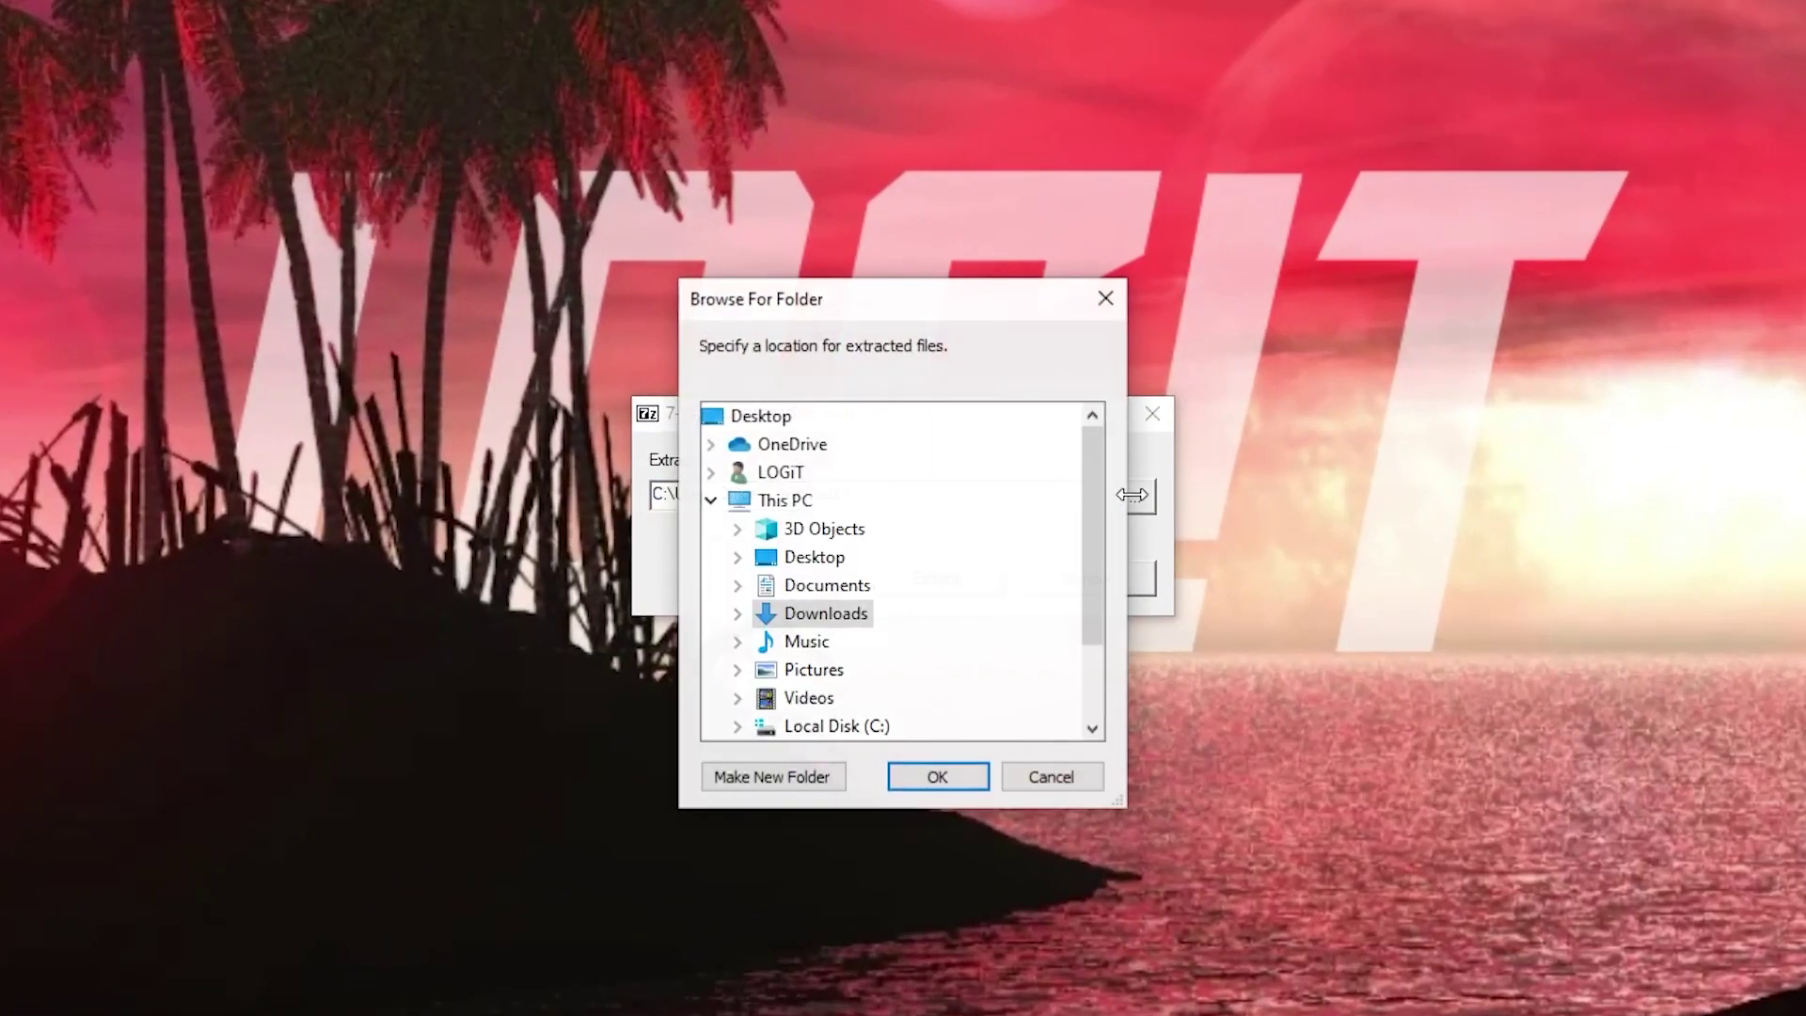
pyautogui.click(810, 561)
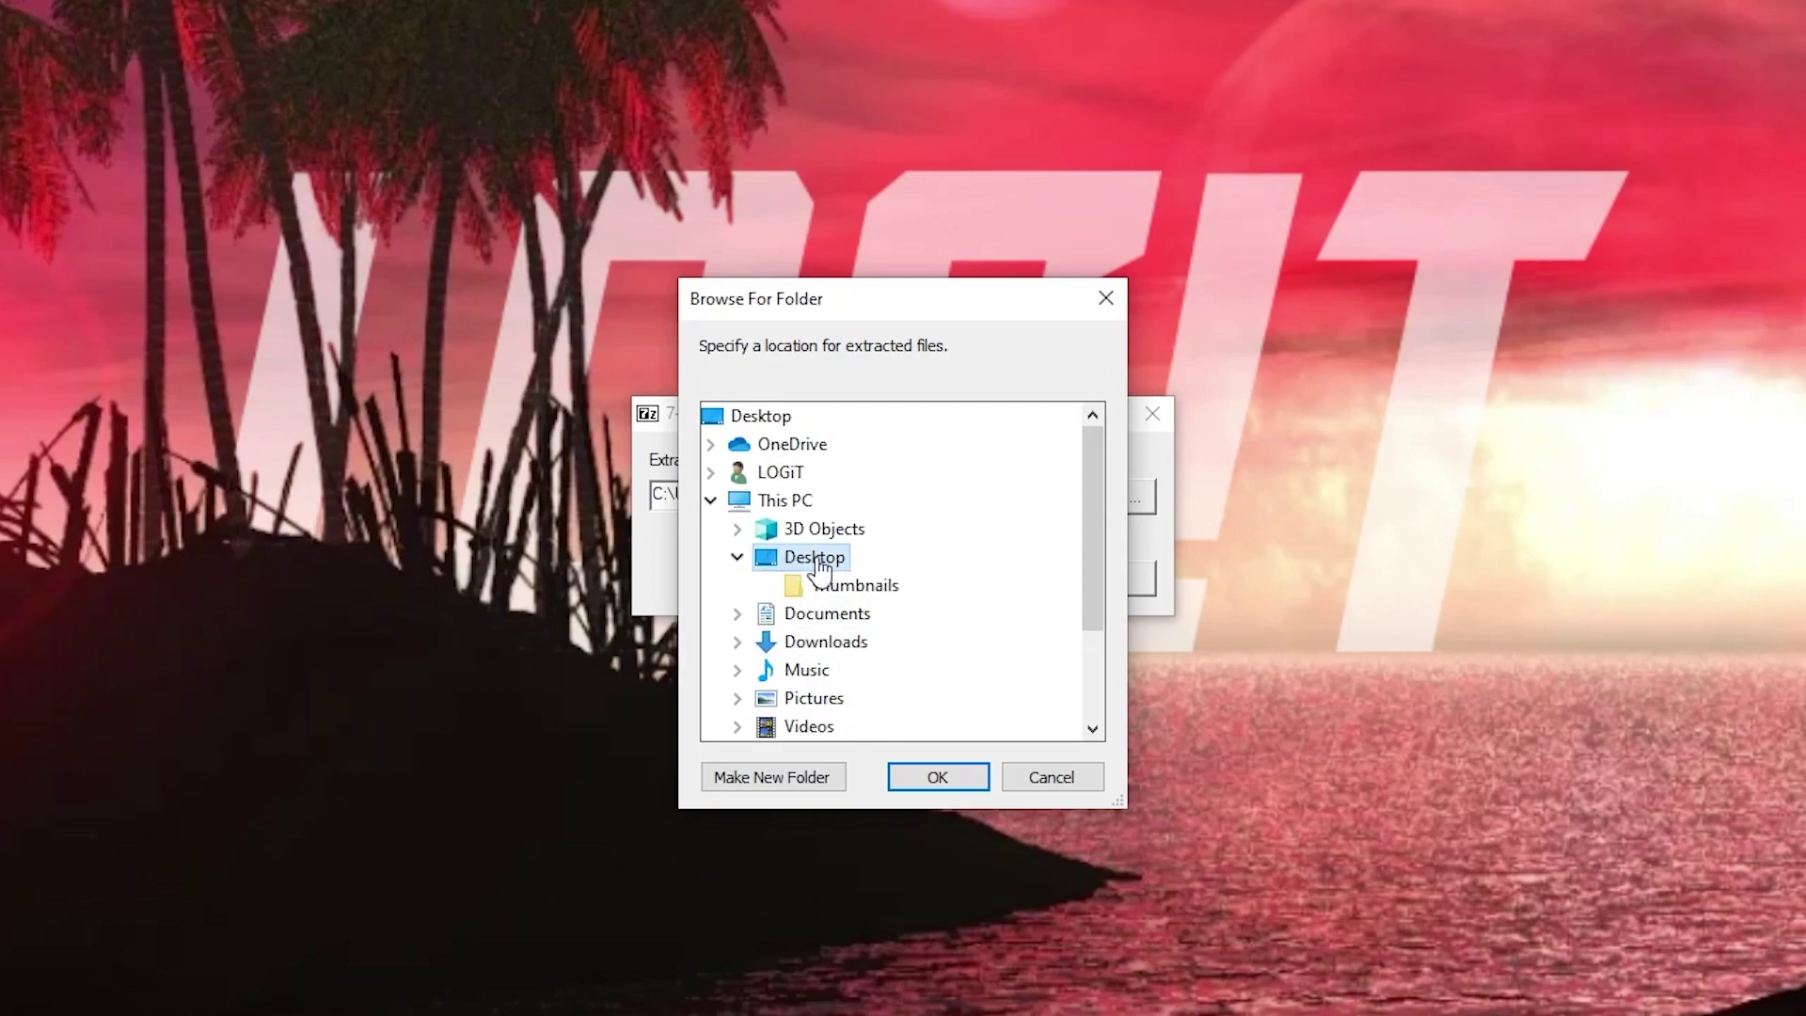
pyautogui.click(936, 781)
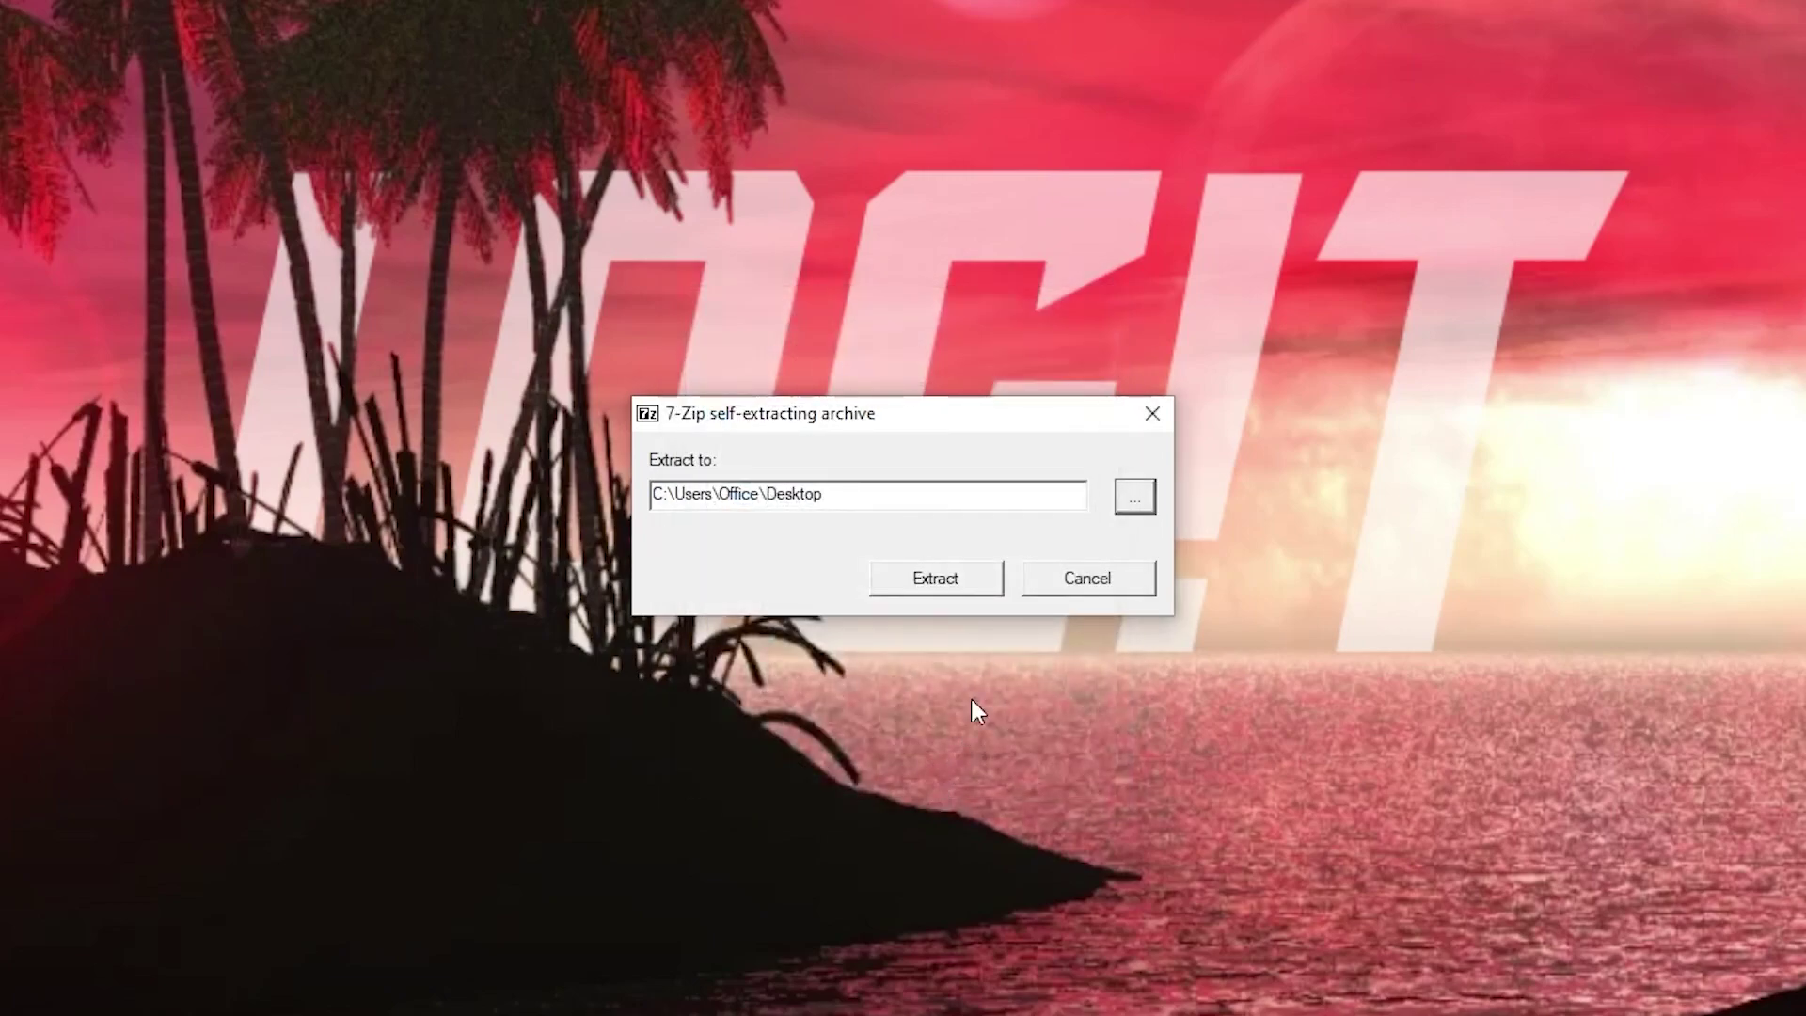
pyautogui.click(938, 580)
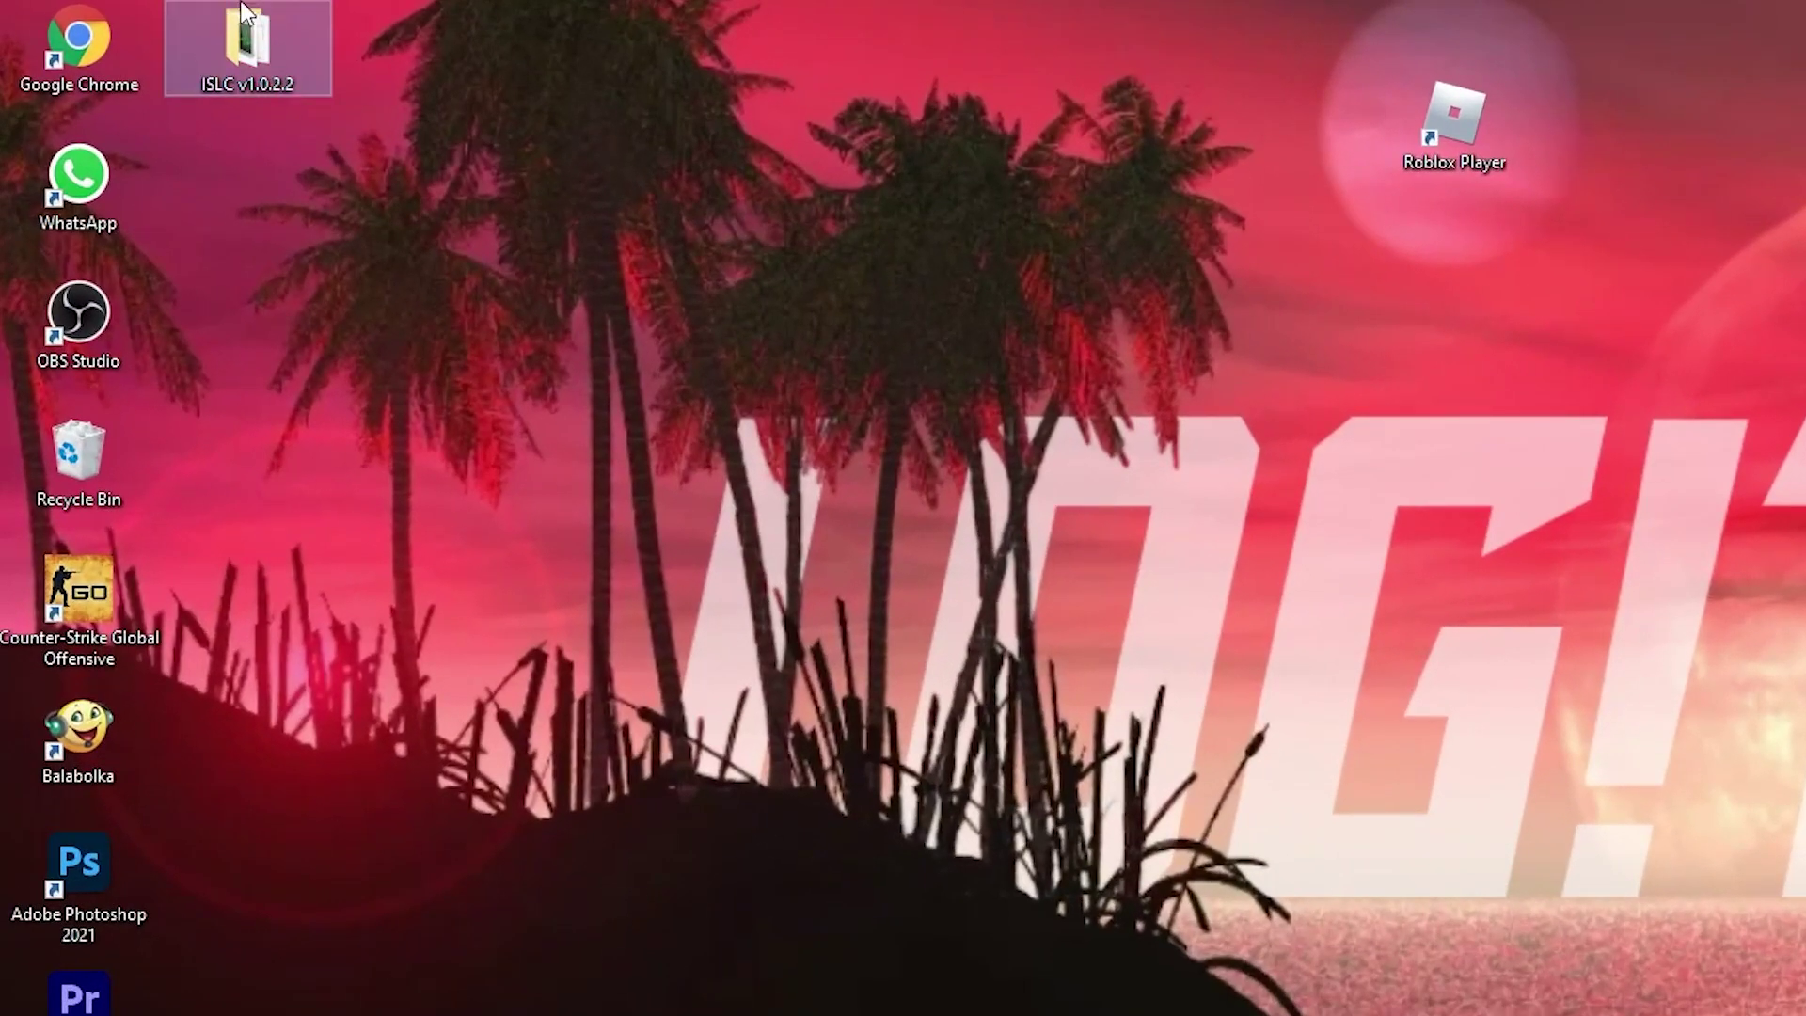
# Step: Launch Intelligent standby list cleaner from the extracted ISLC folder
pyautogui.doubleClick(250, 64)
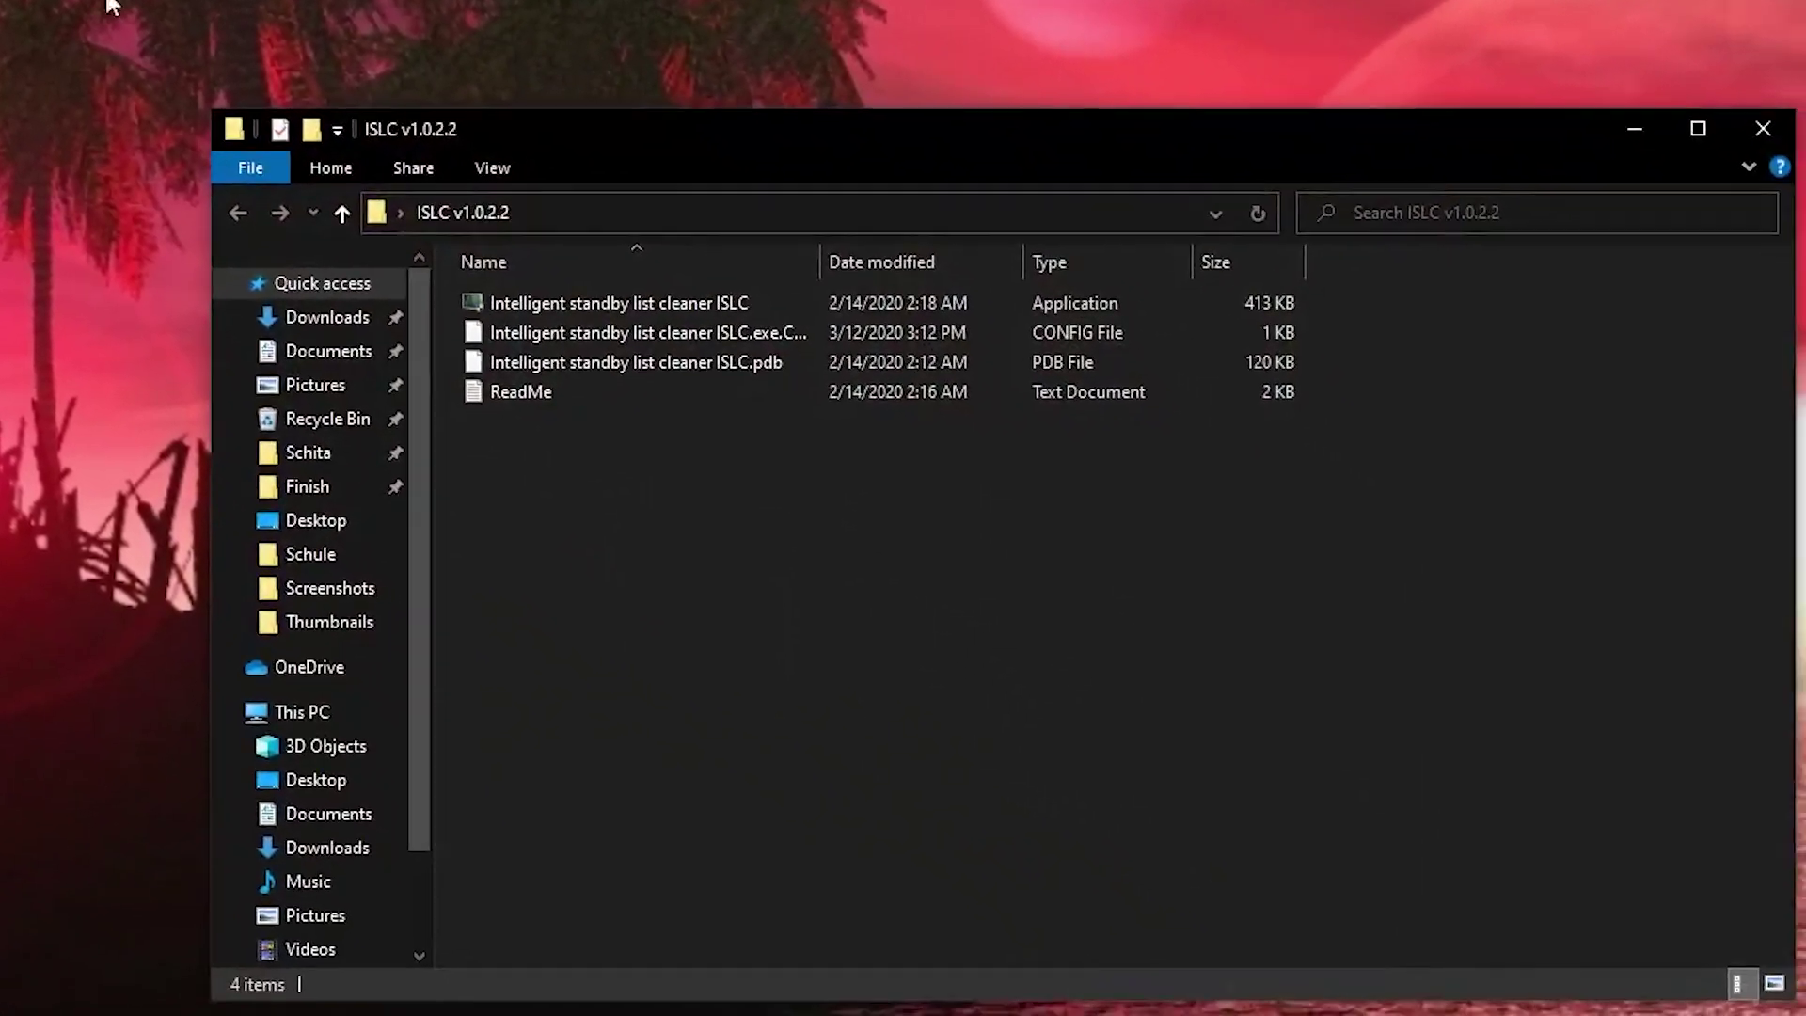
pyautogui.click(461, 252)
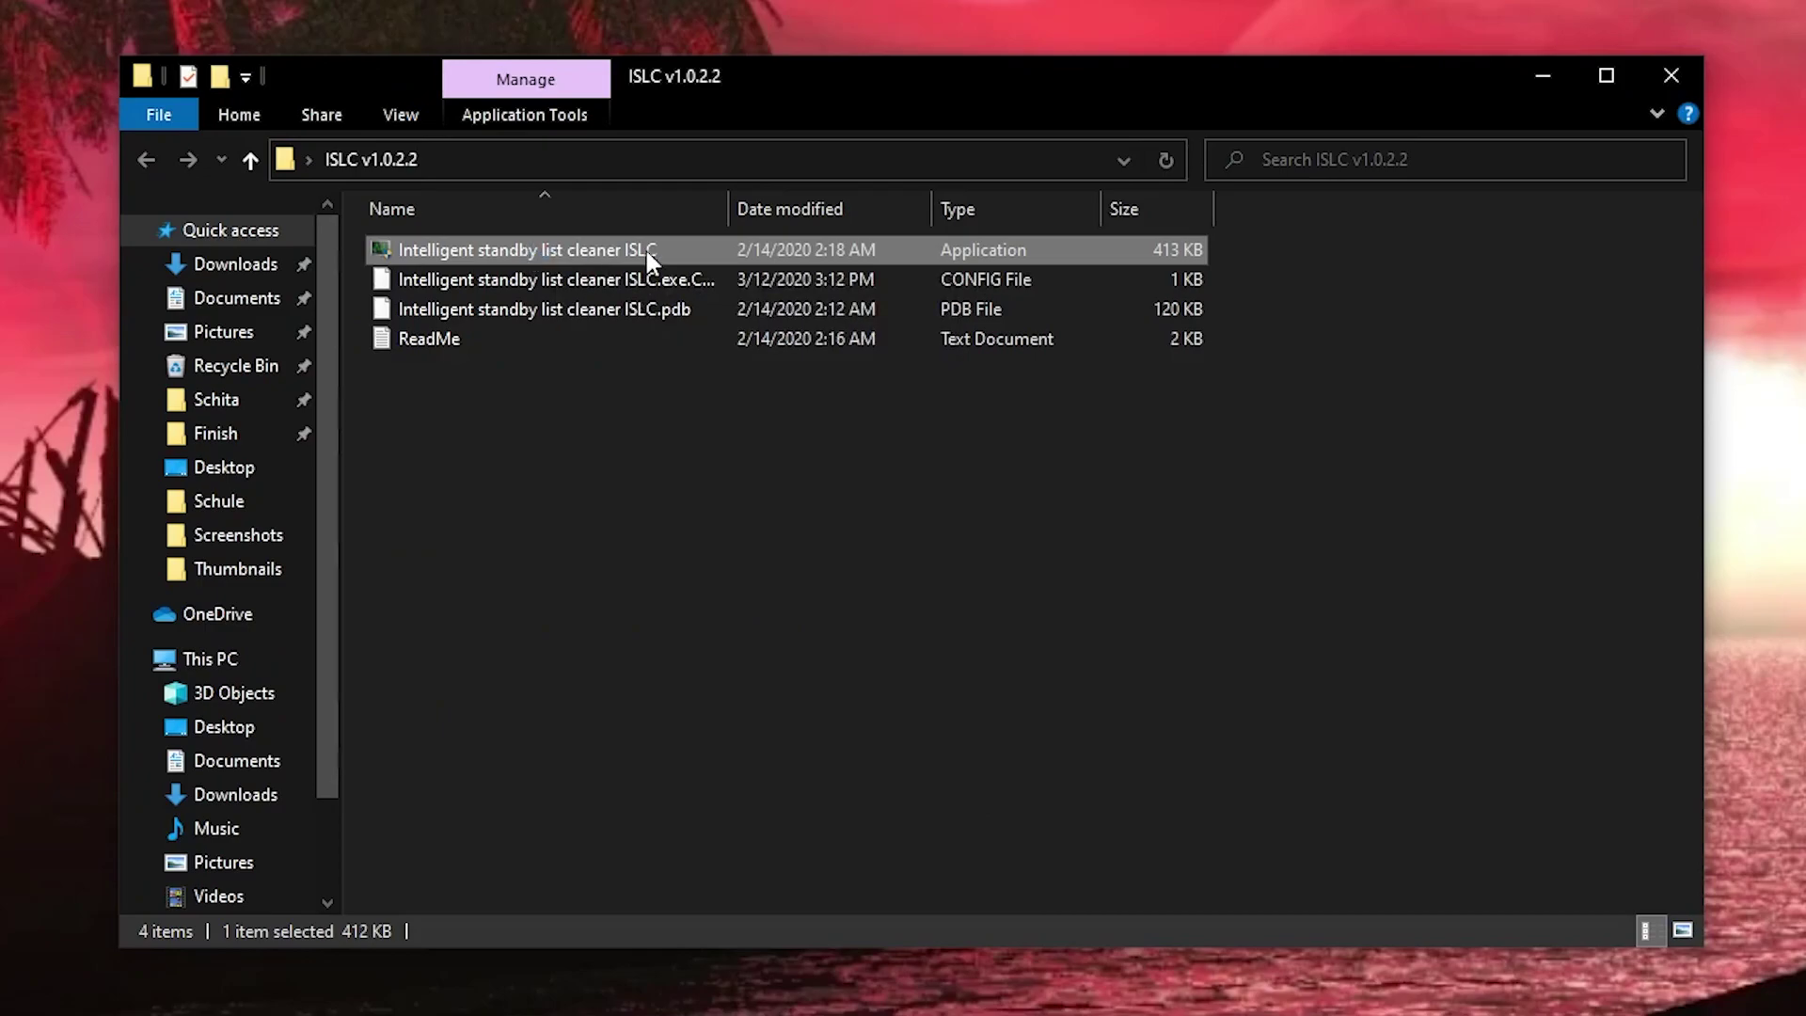
pyautogui.doubleClick(526, 249)
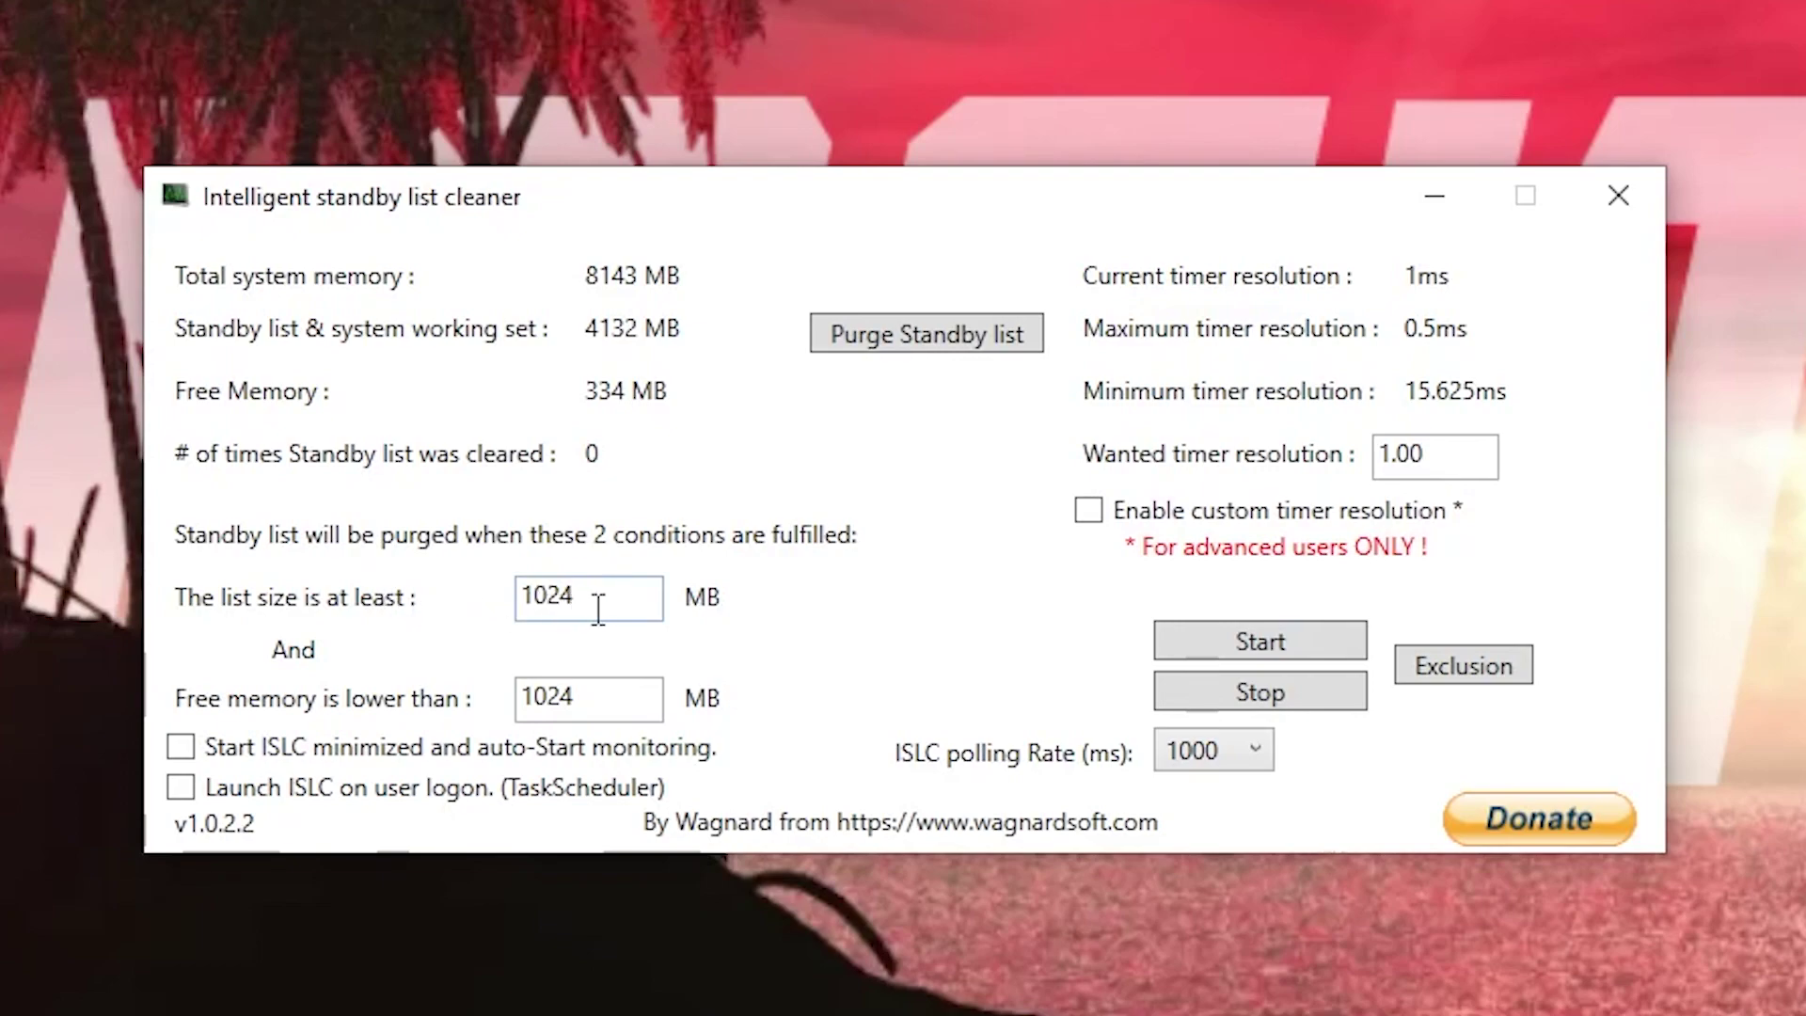
# Step: Set the free-memory limit to 4096 MB and timer resolution to 0.50, keeping polling rate at 1000
pyautogui.moveTo(598, 610); pyautogui.dragTo(519, 589)
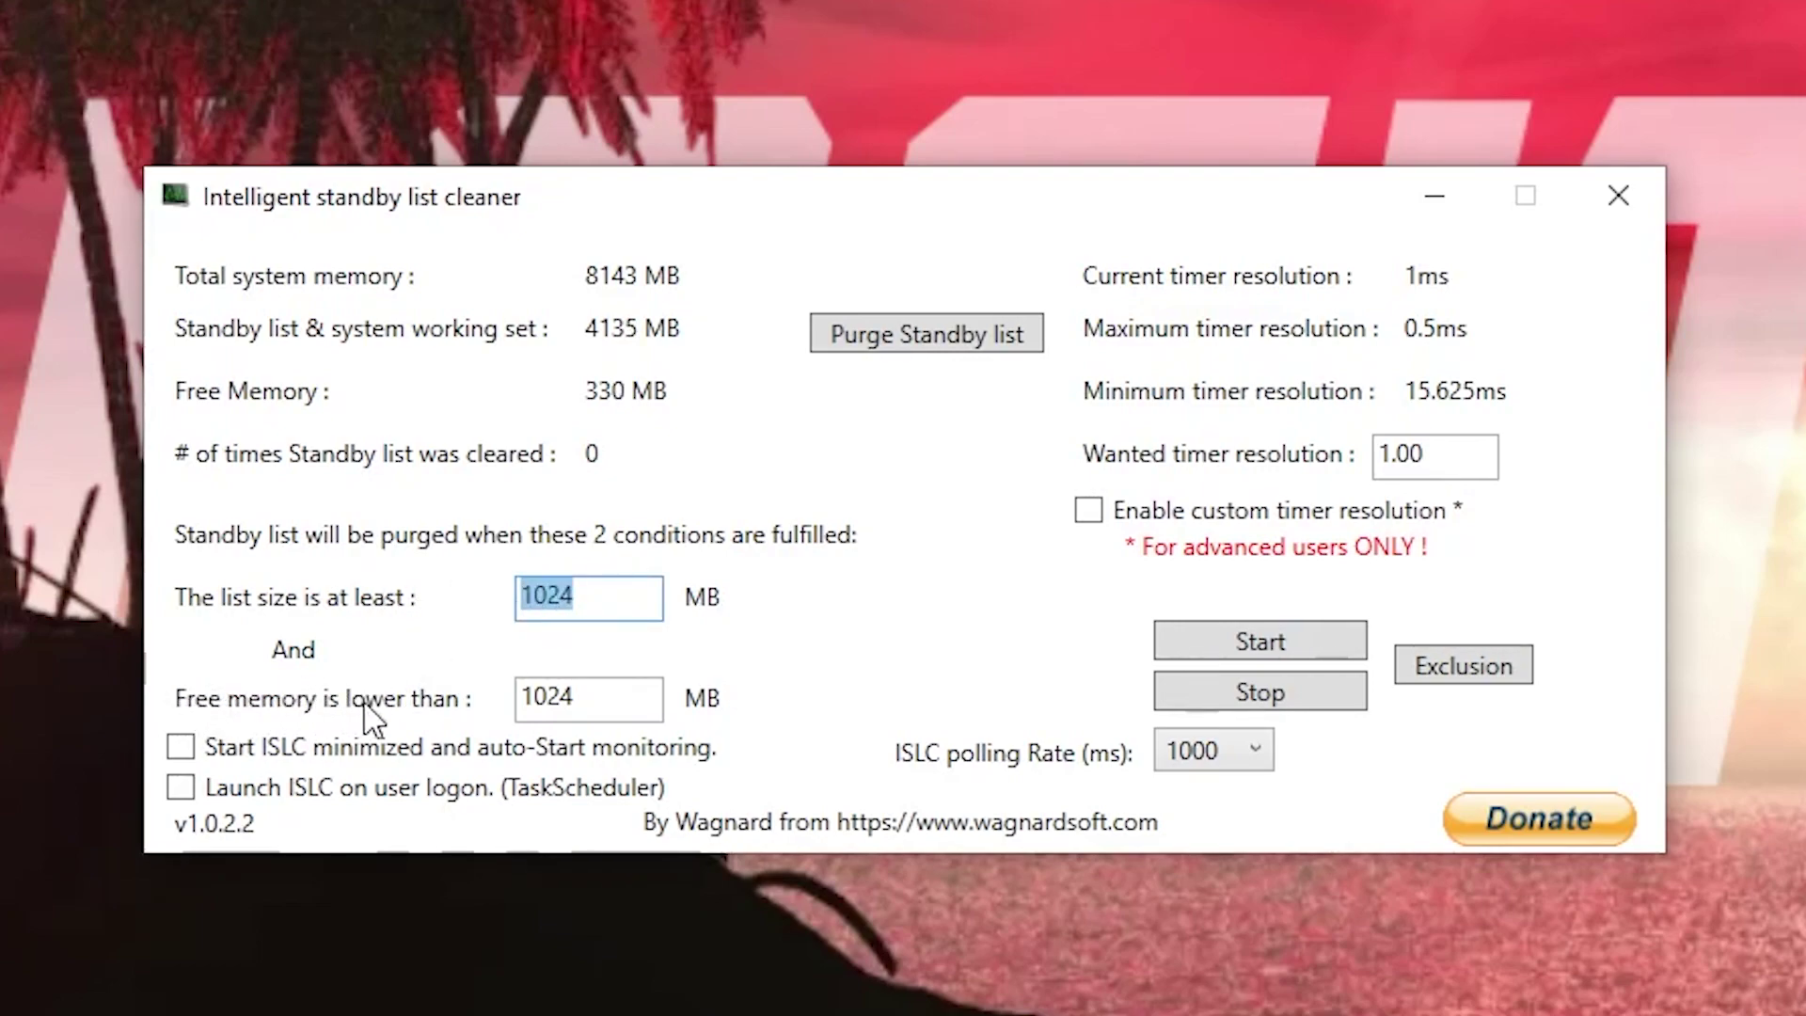
pyautogui.moveTo(614, 691); pyautogui.dragTo(521, 696)
pyautogui.write('40')
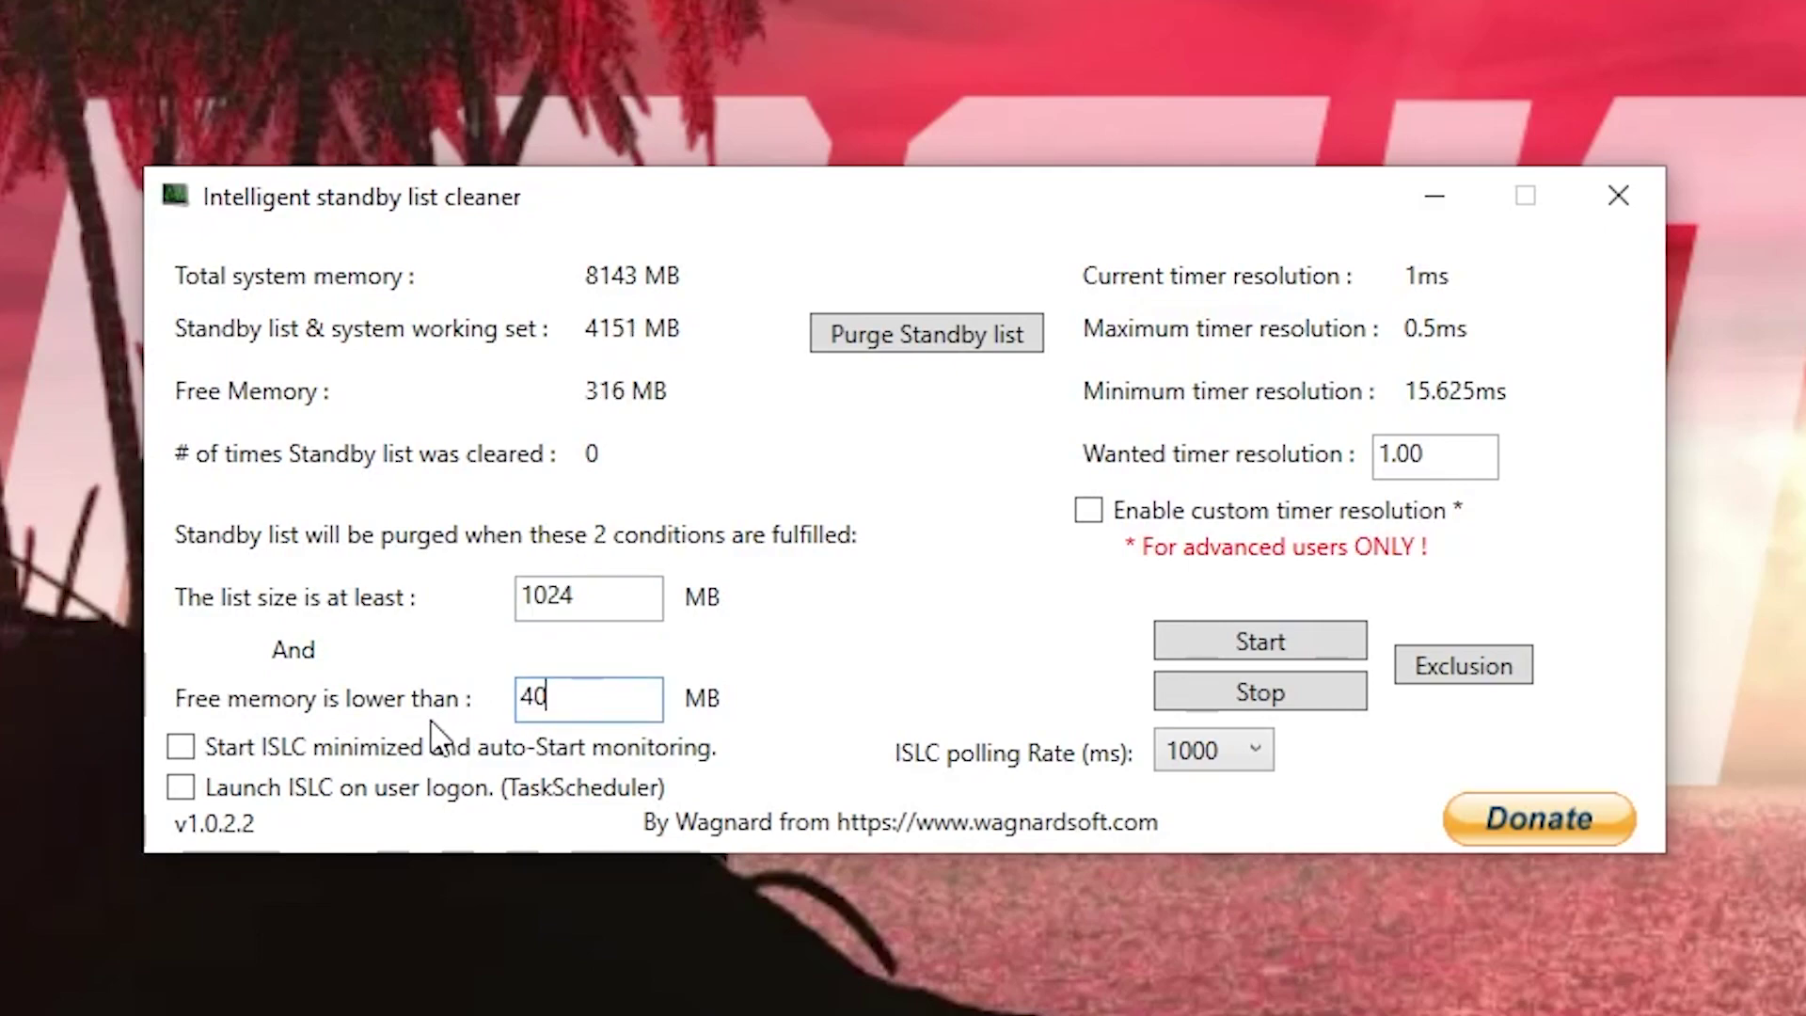
pyautogui.write('96')
pyautogui.moveTo(1448, 450); pyautogui.dragTo(1246, 468)
pyautogui.write('0.50')
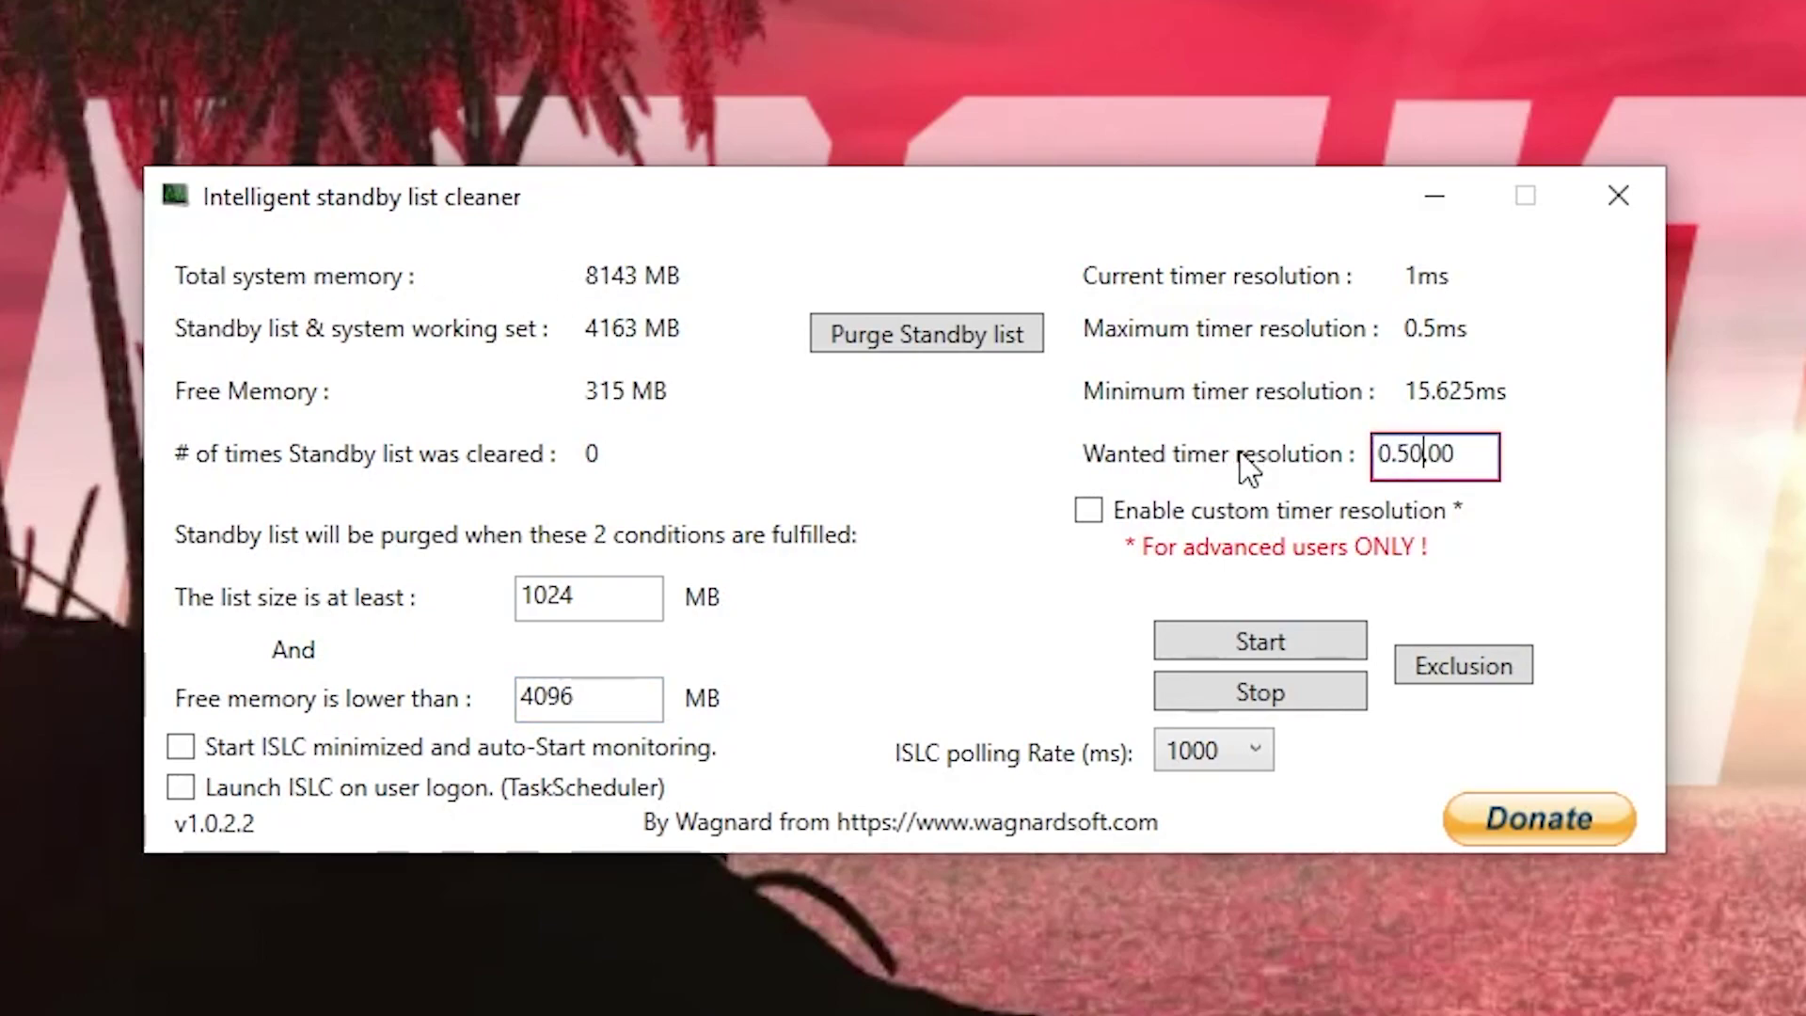
pyautogui.press('Delete')
pyautogui.press('Delete')
pyautogui.press('Delete')
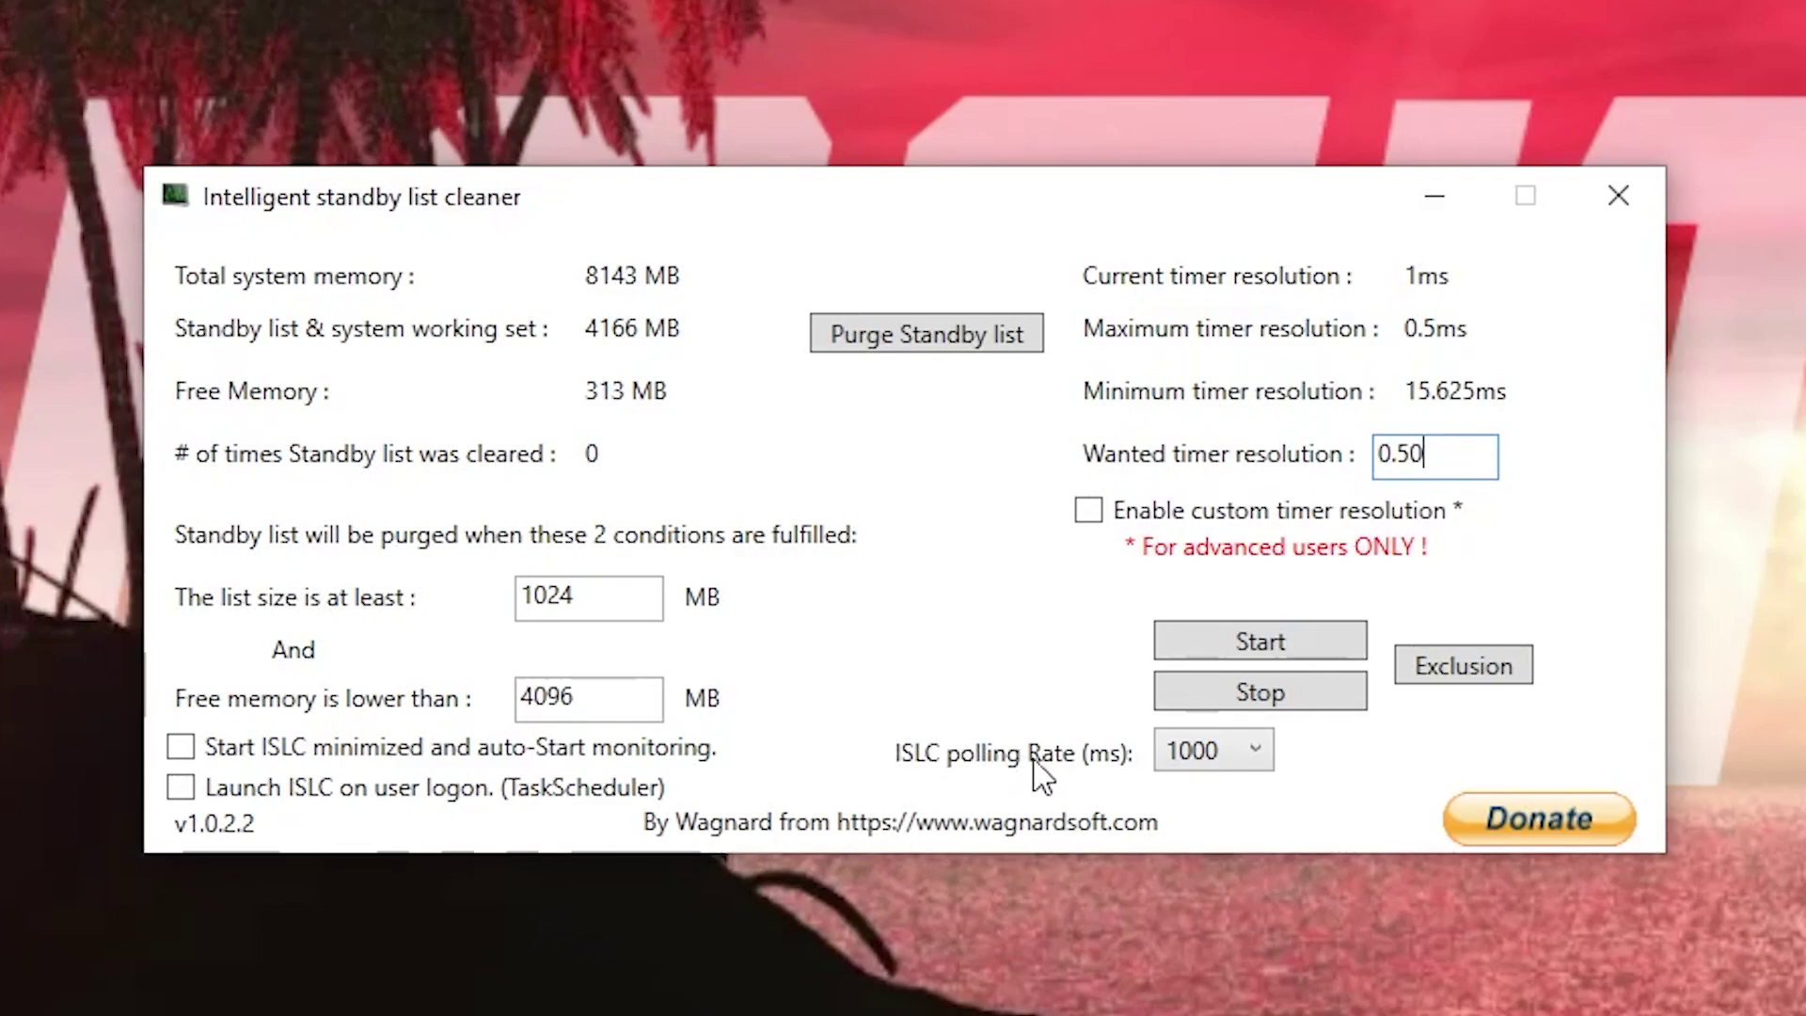
pyautogui.click(1252, 750)
pyautogui.click(1194, 879)
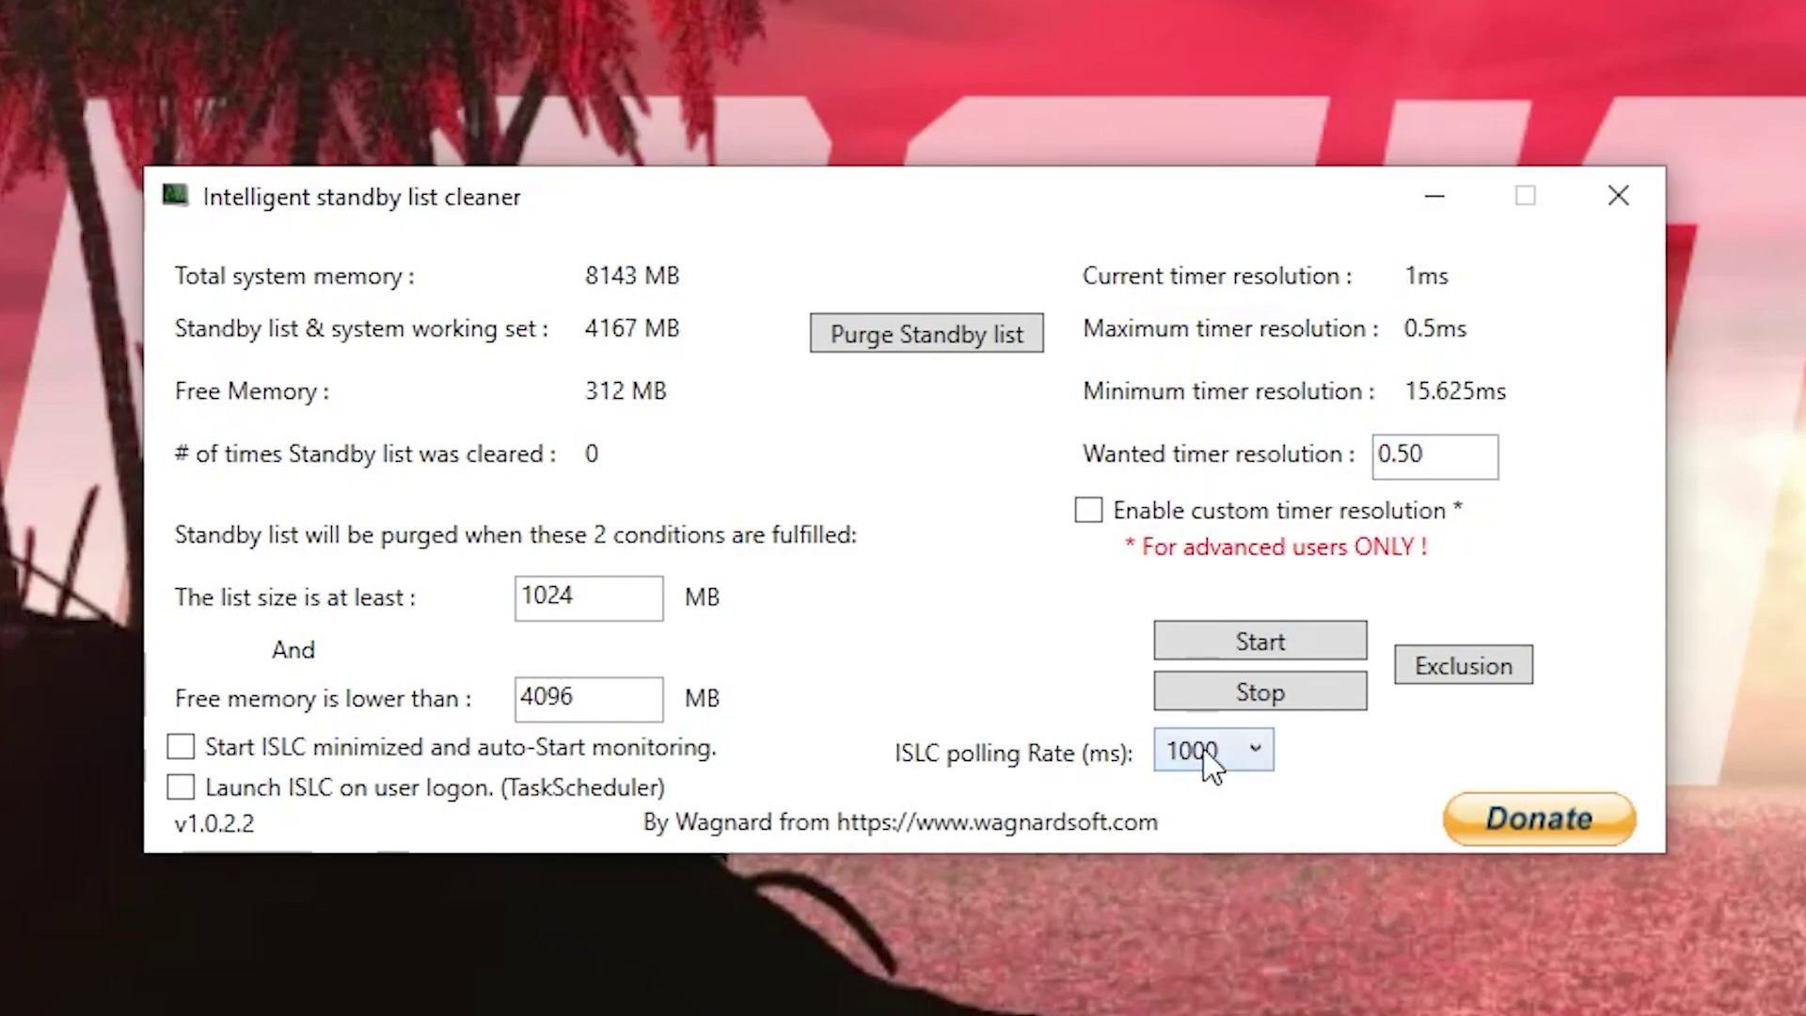
# Step: Start monitoring, purge the standby list, and minimize the cleaner window
pyautogui.click(1260, 639)
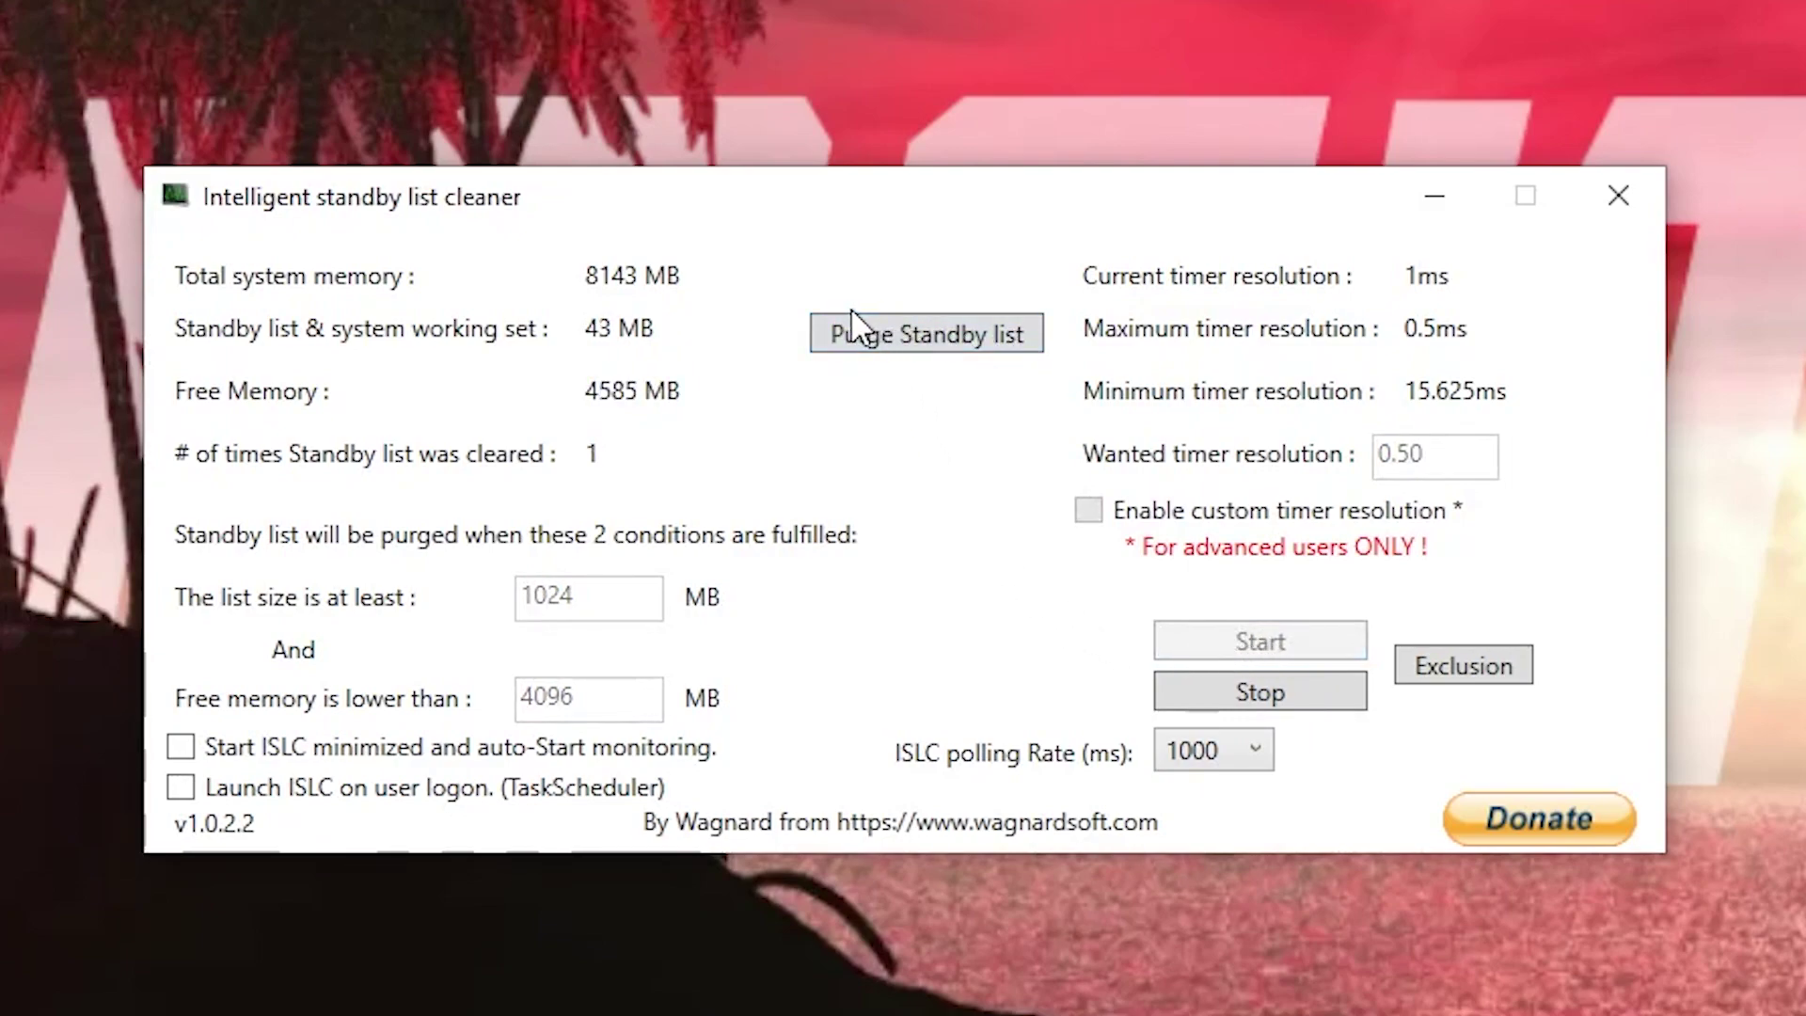
pyautogui.click(952, 339)
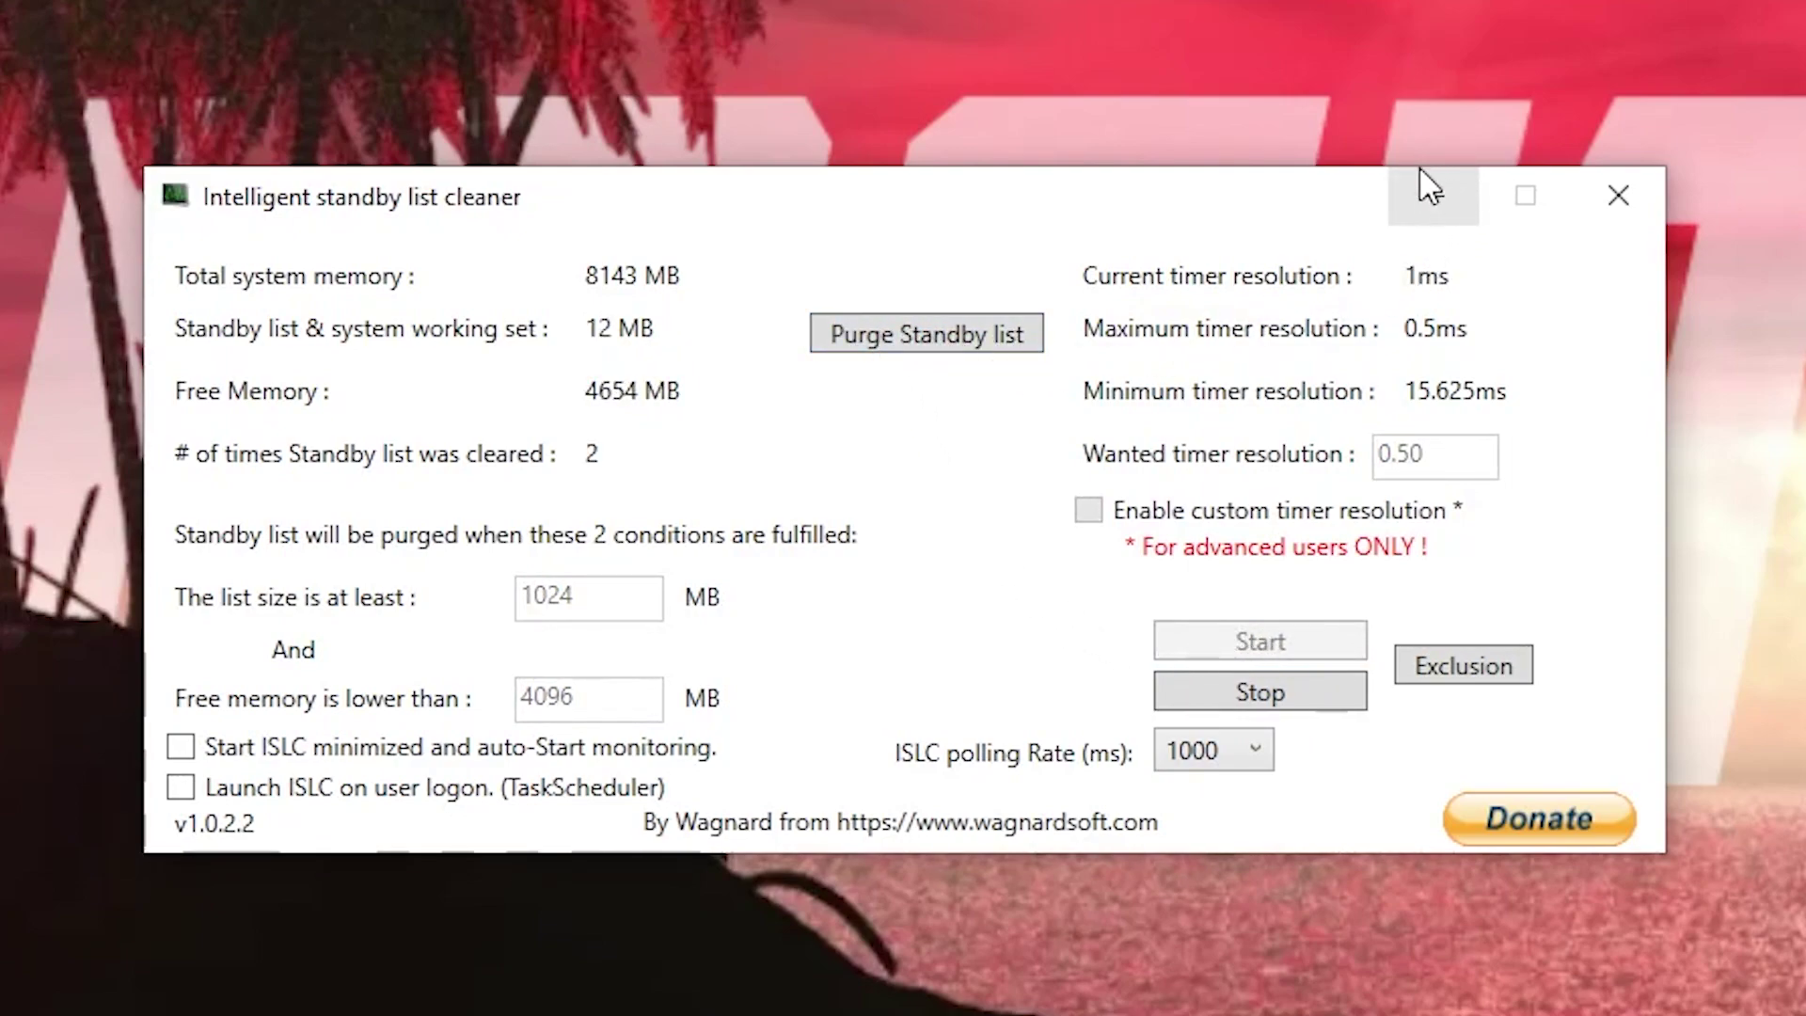
pyautogui.click(1425, 201)
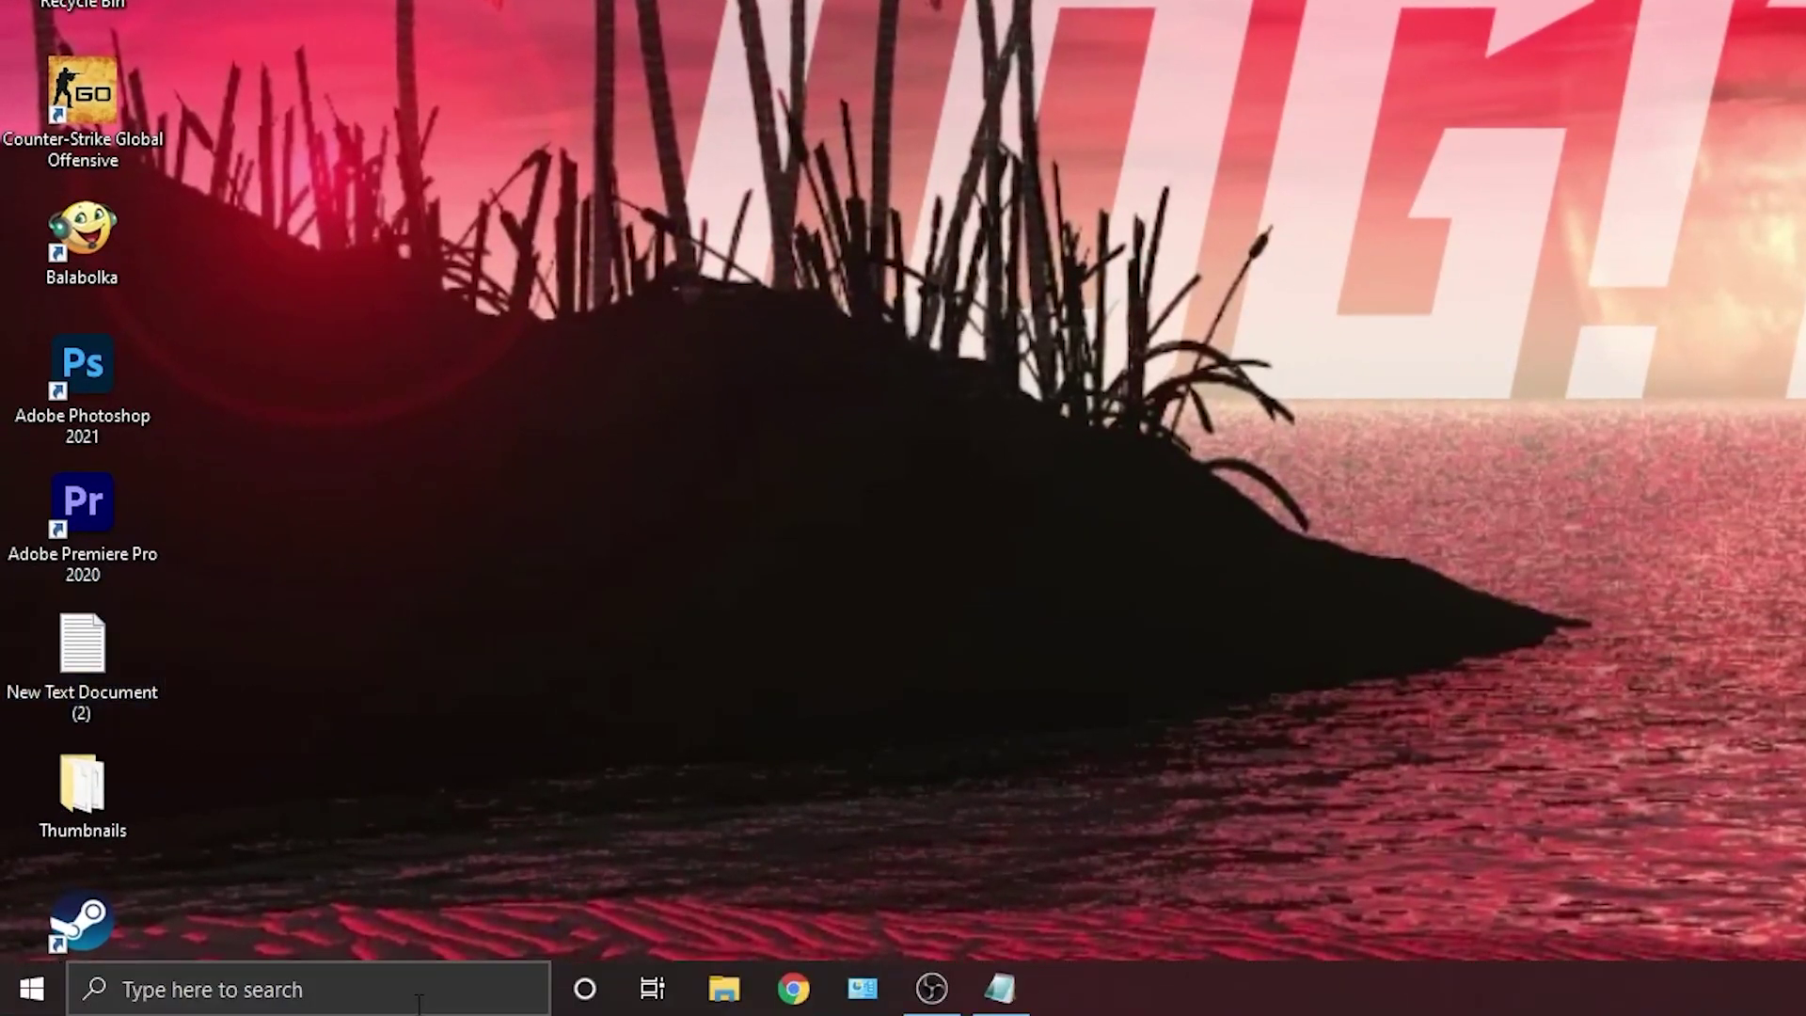
# Step: Search for cmd and launch Command Prompt as administrator
pyautogui.click(283, 1006)
pyautogui.write('cmd')
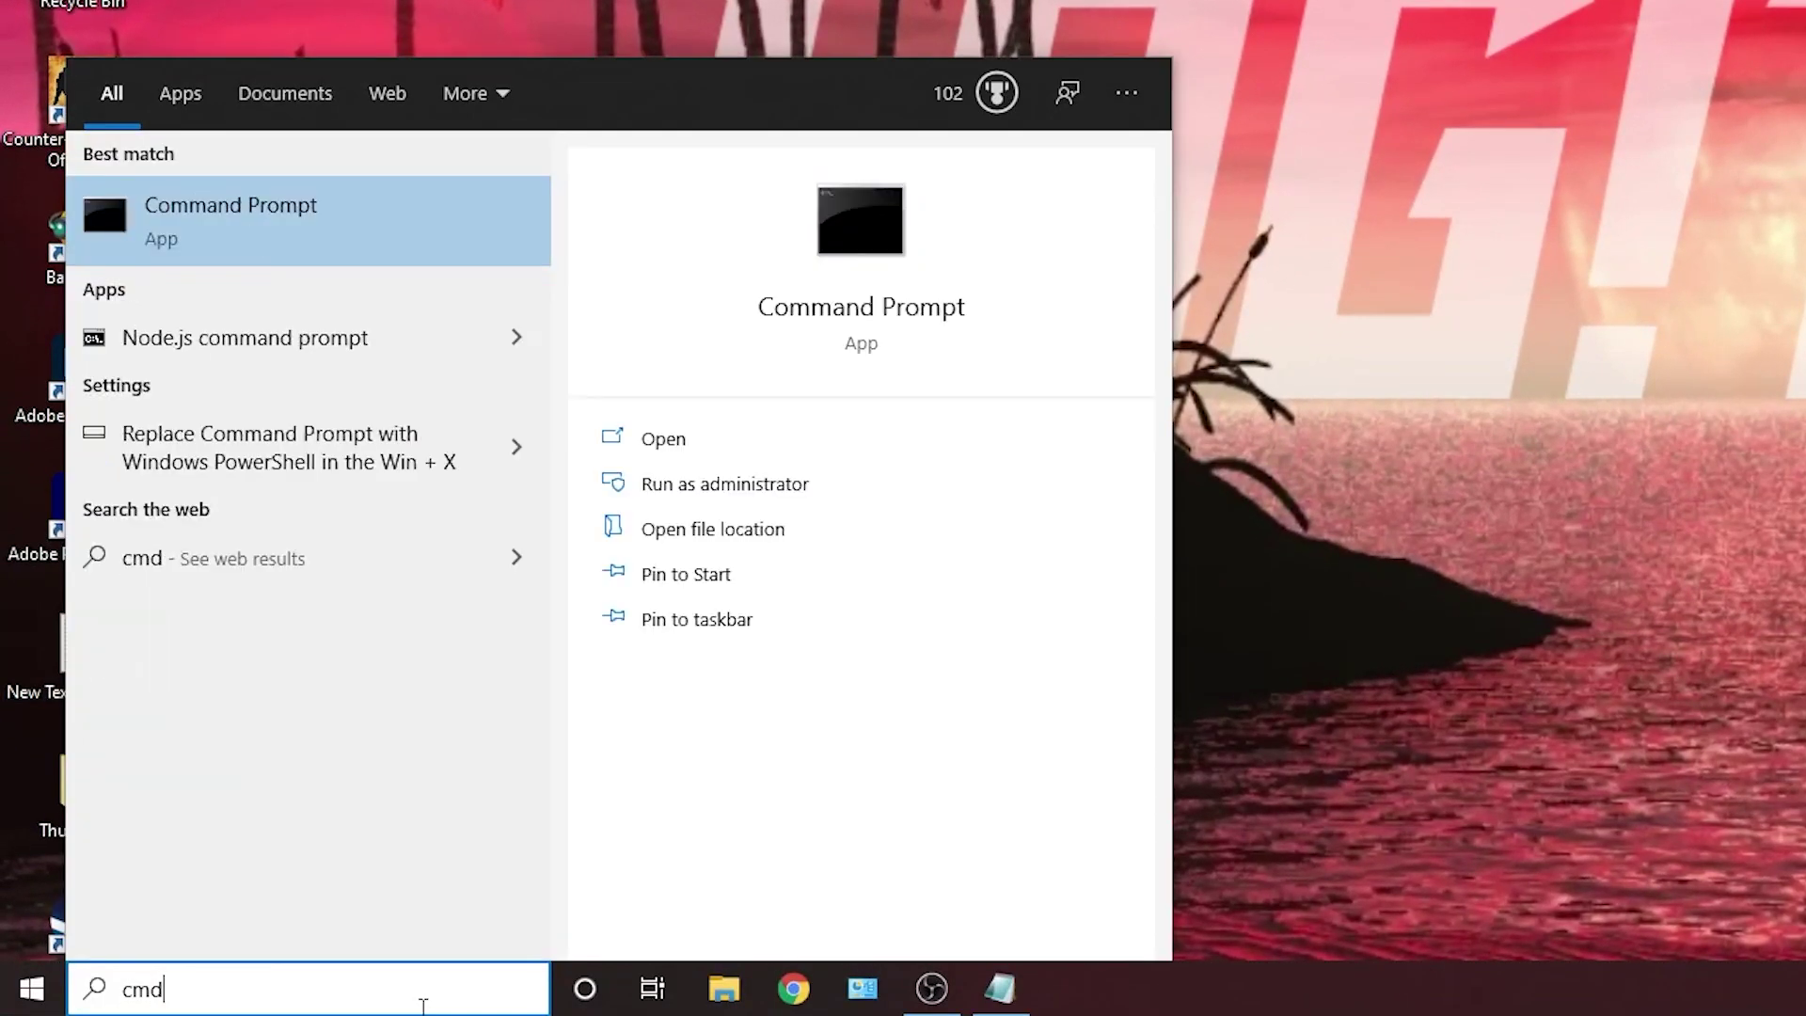
pyautogui.rightClick(355, 203)
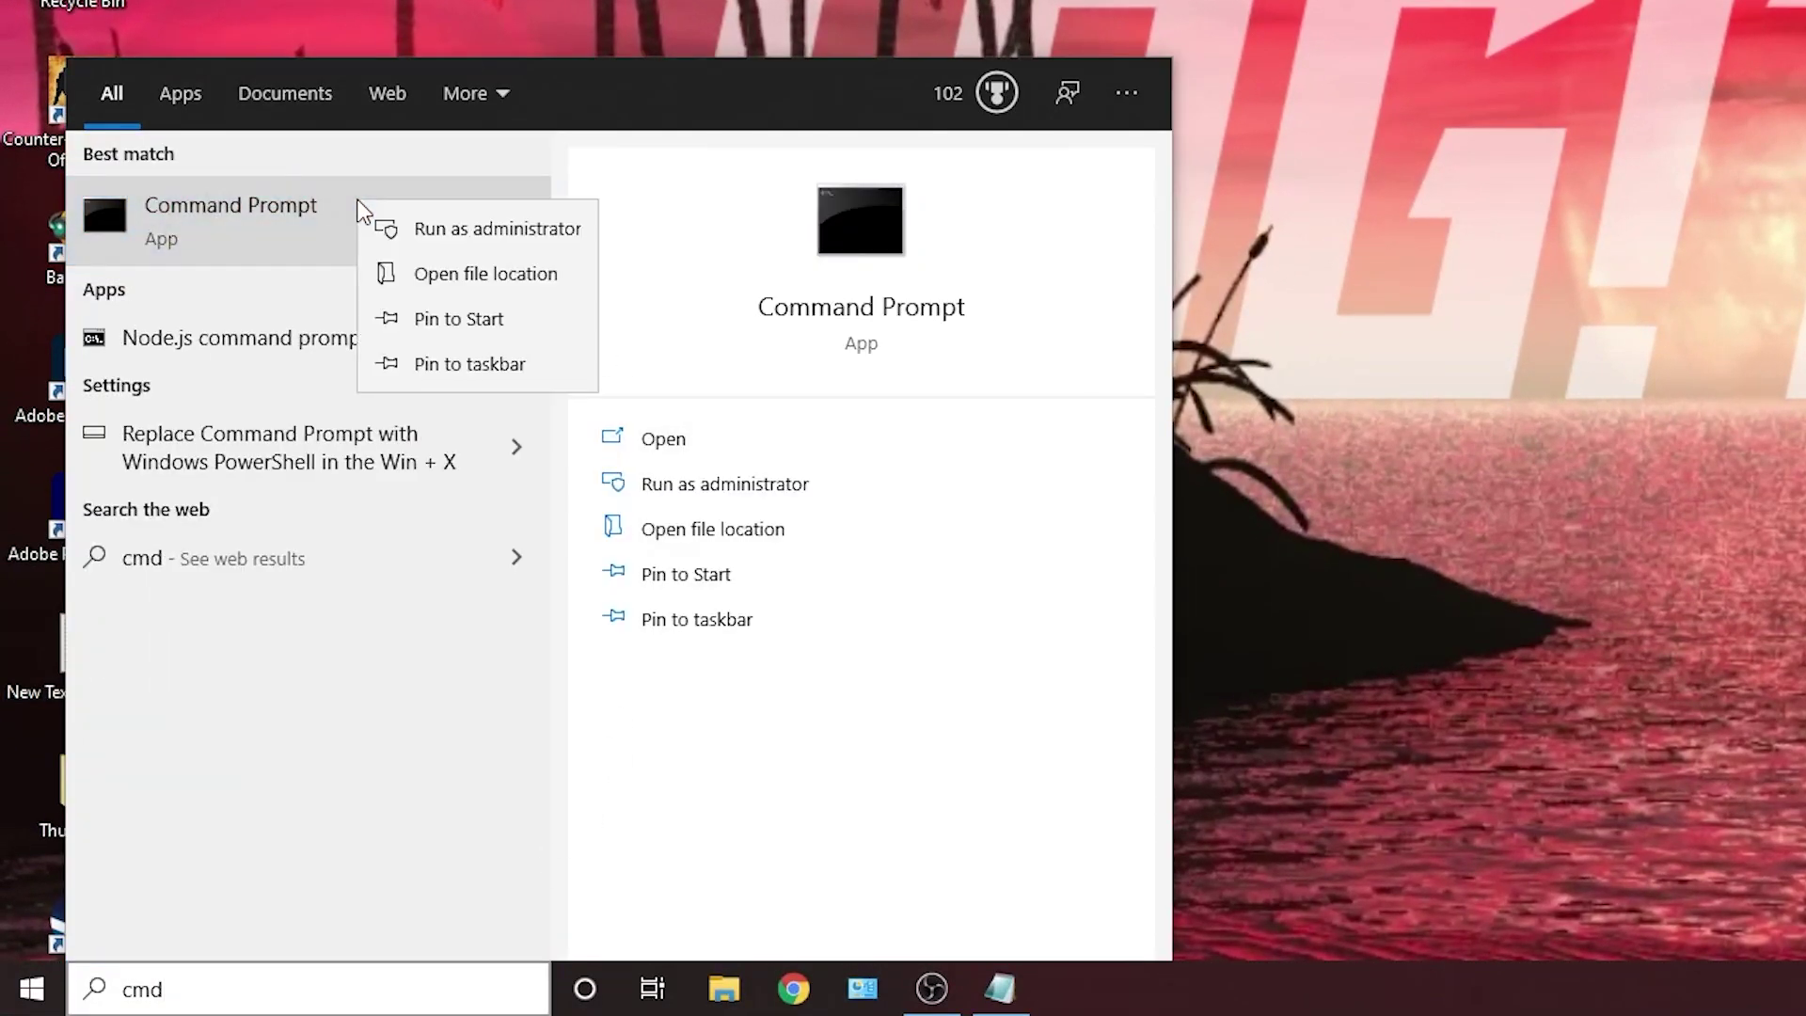
pyautogui.click(439, 227)
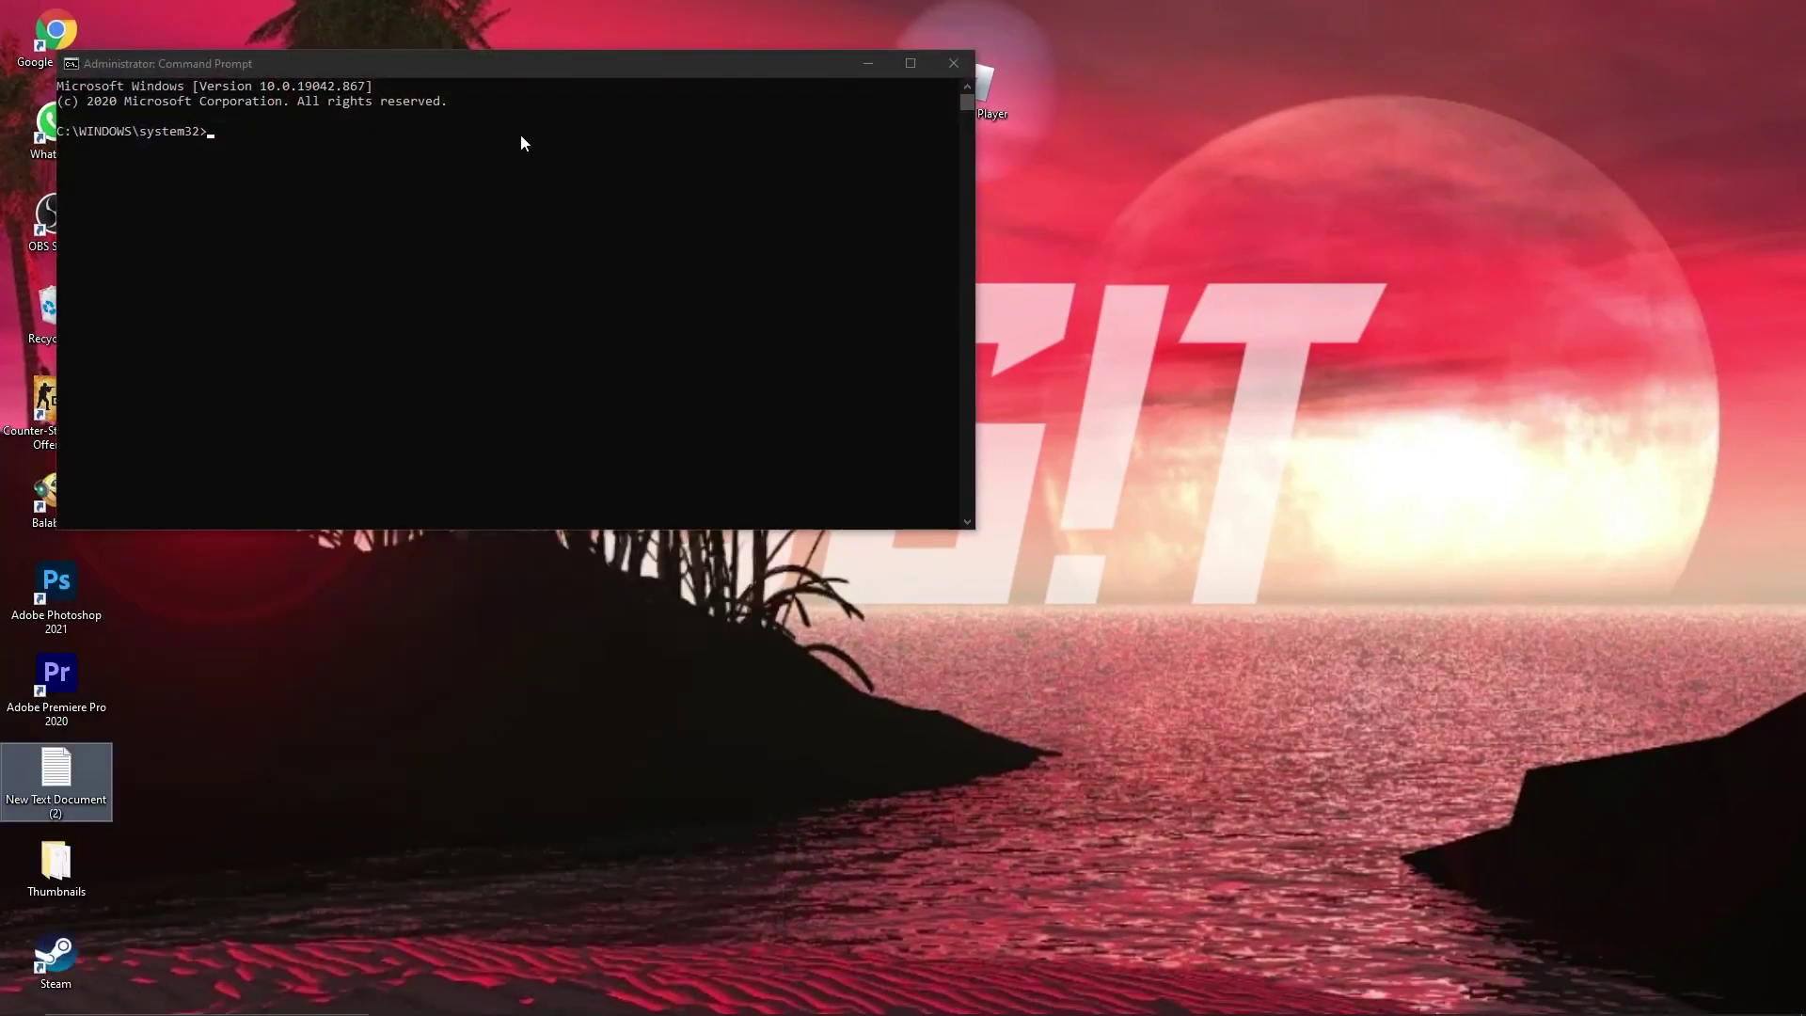
pyautogui.moveTo(475, 63); pyautogui.dragTo(450, 283)
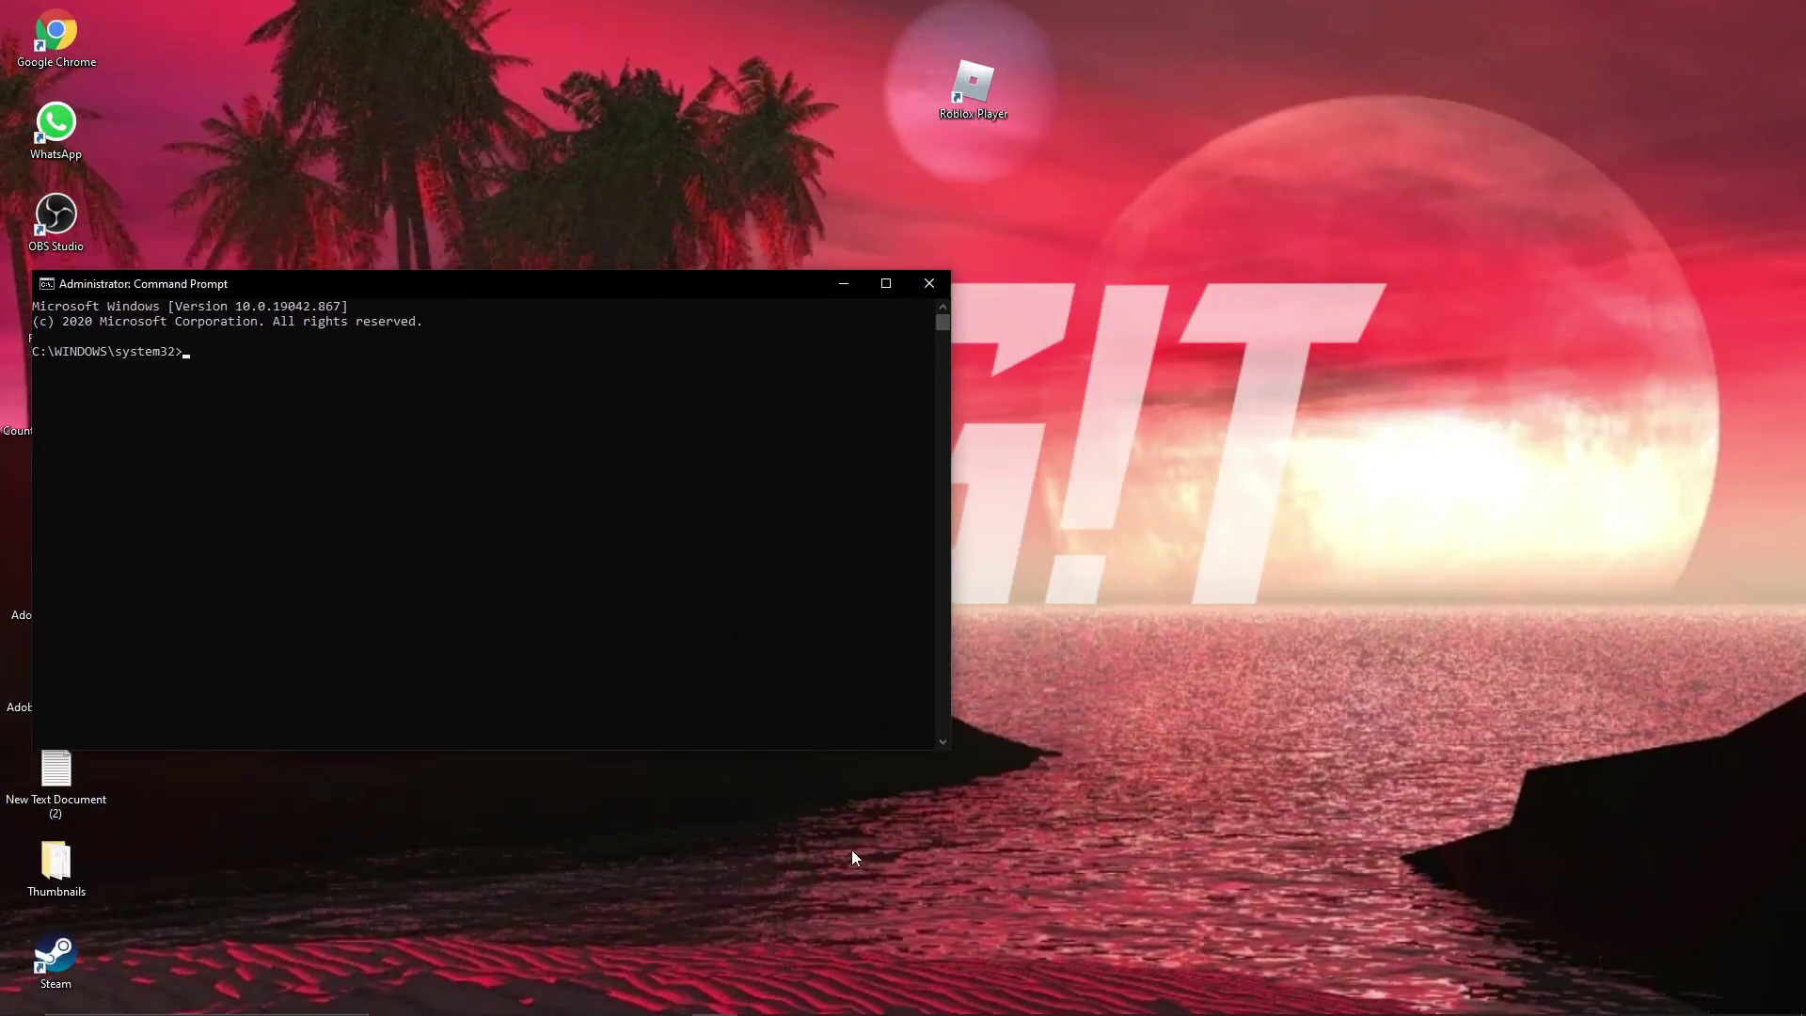
# Step: Copy the powercfg -duplicatescheme line from Notepad and run it in the admin Command Prompt
pyautogui.click(817, 999)
pyautogui.tripleClick(960, 499)
pyautogui.press('super+c')
pyautogui.rightClick(961, 508)
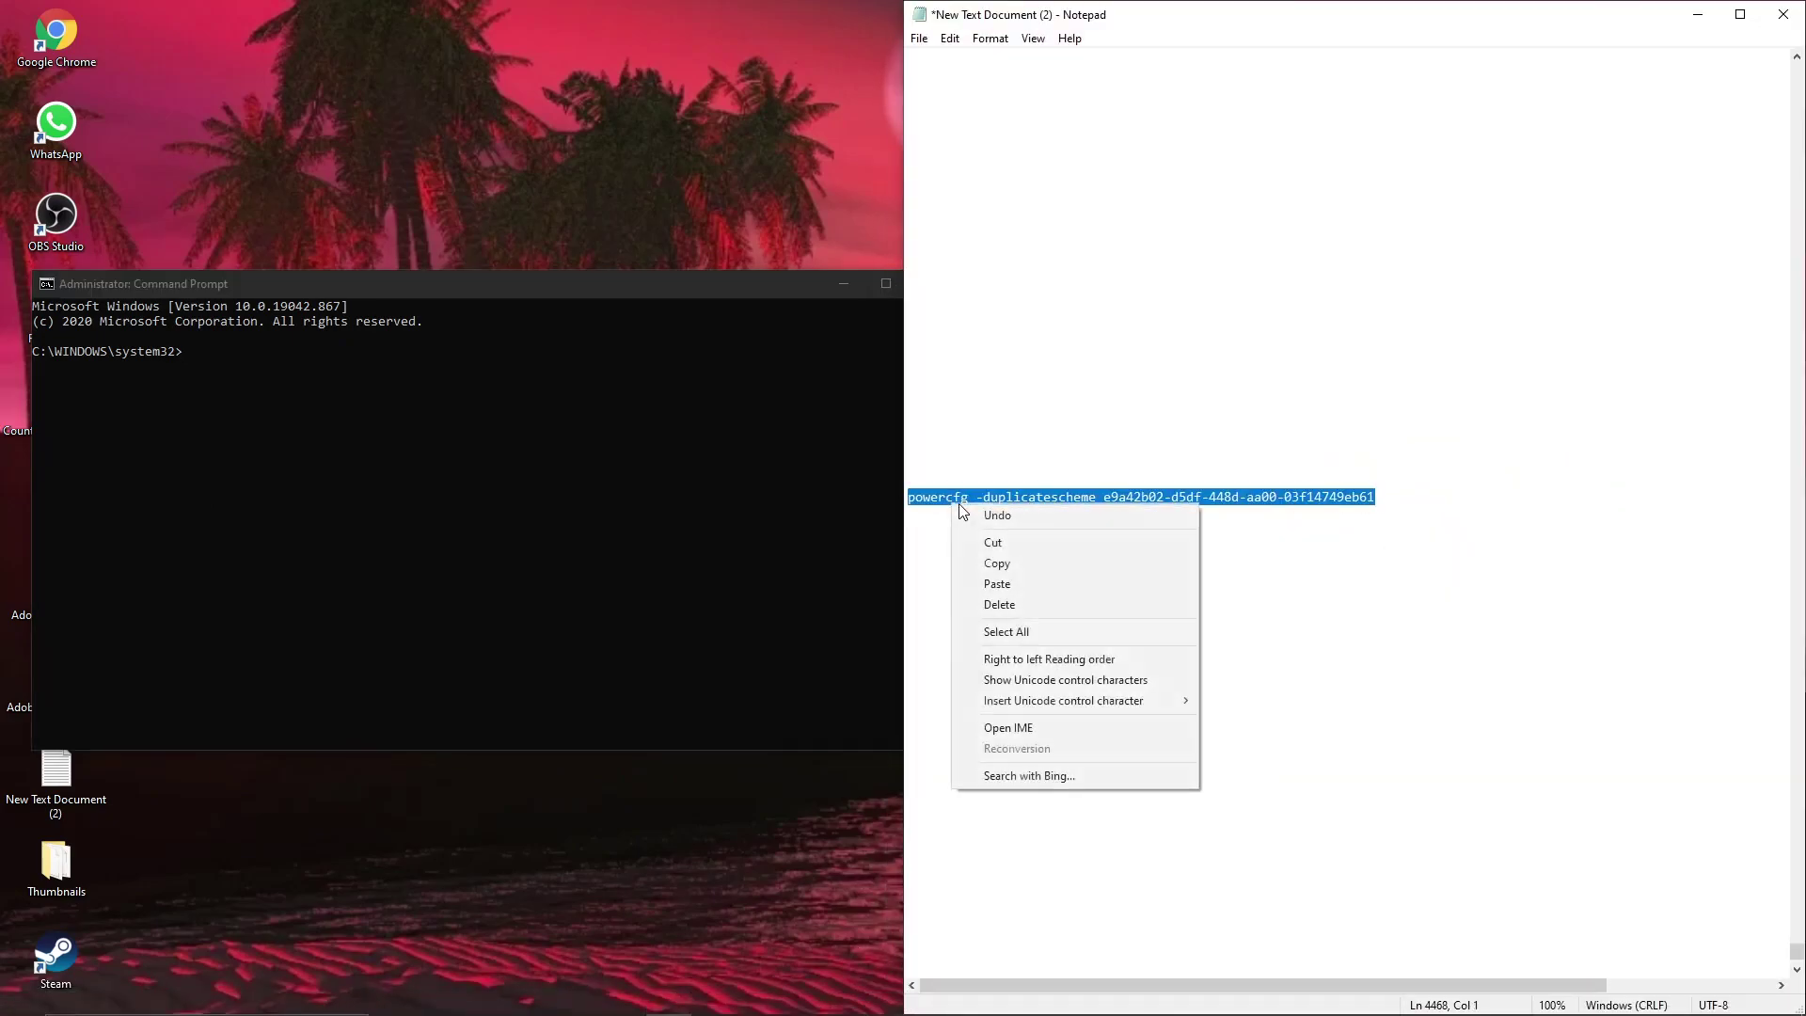
pyautogui.click(997, 563)
pyautogui.click(1698, 14)
pyautogui.rightClick(223, 347)
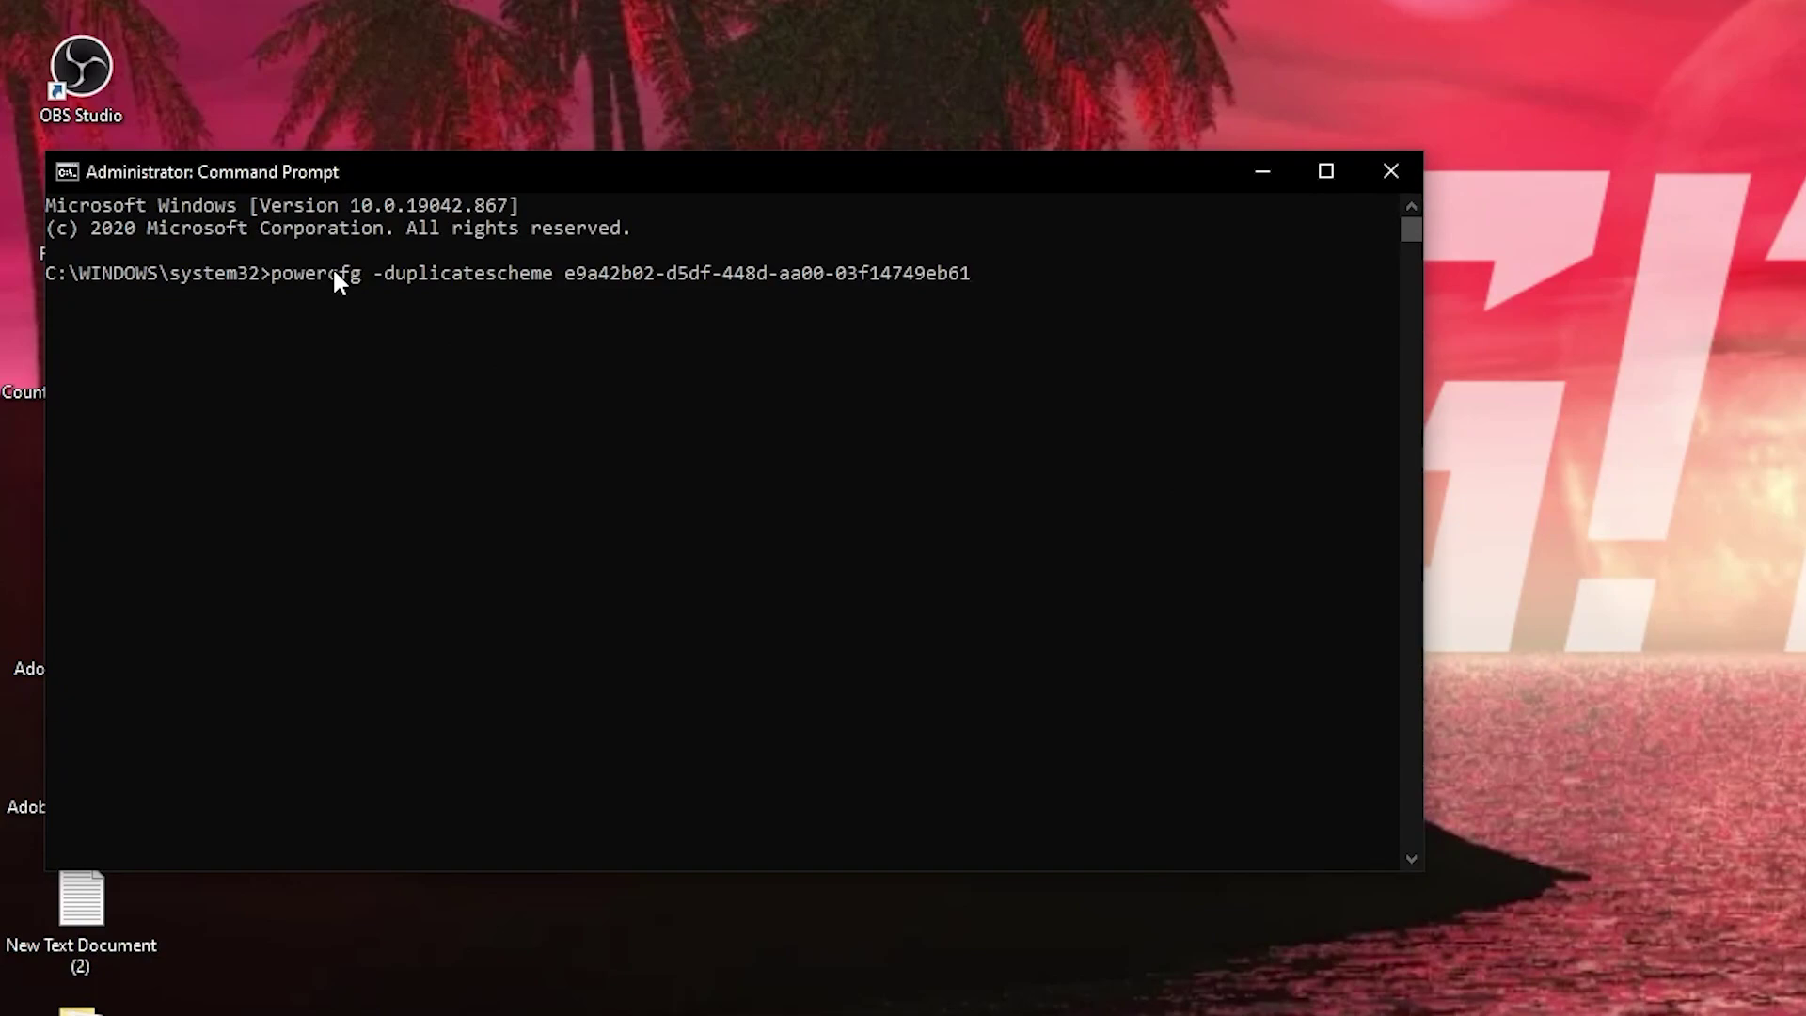
pyautogui.press('Return')
pyautogui.moveTo(689, 298); pyautogui.dragTo(741, 299)
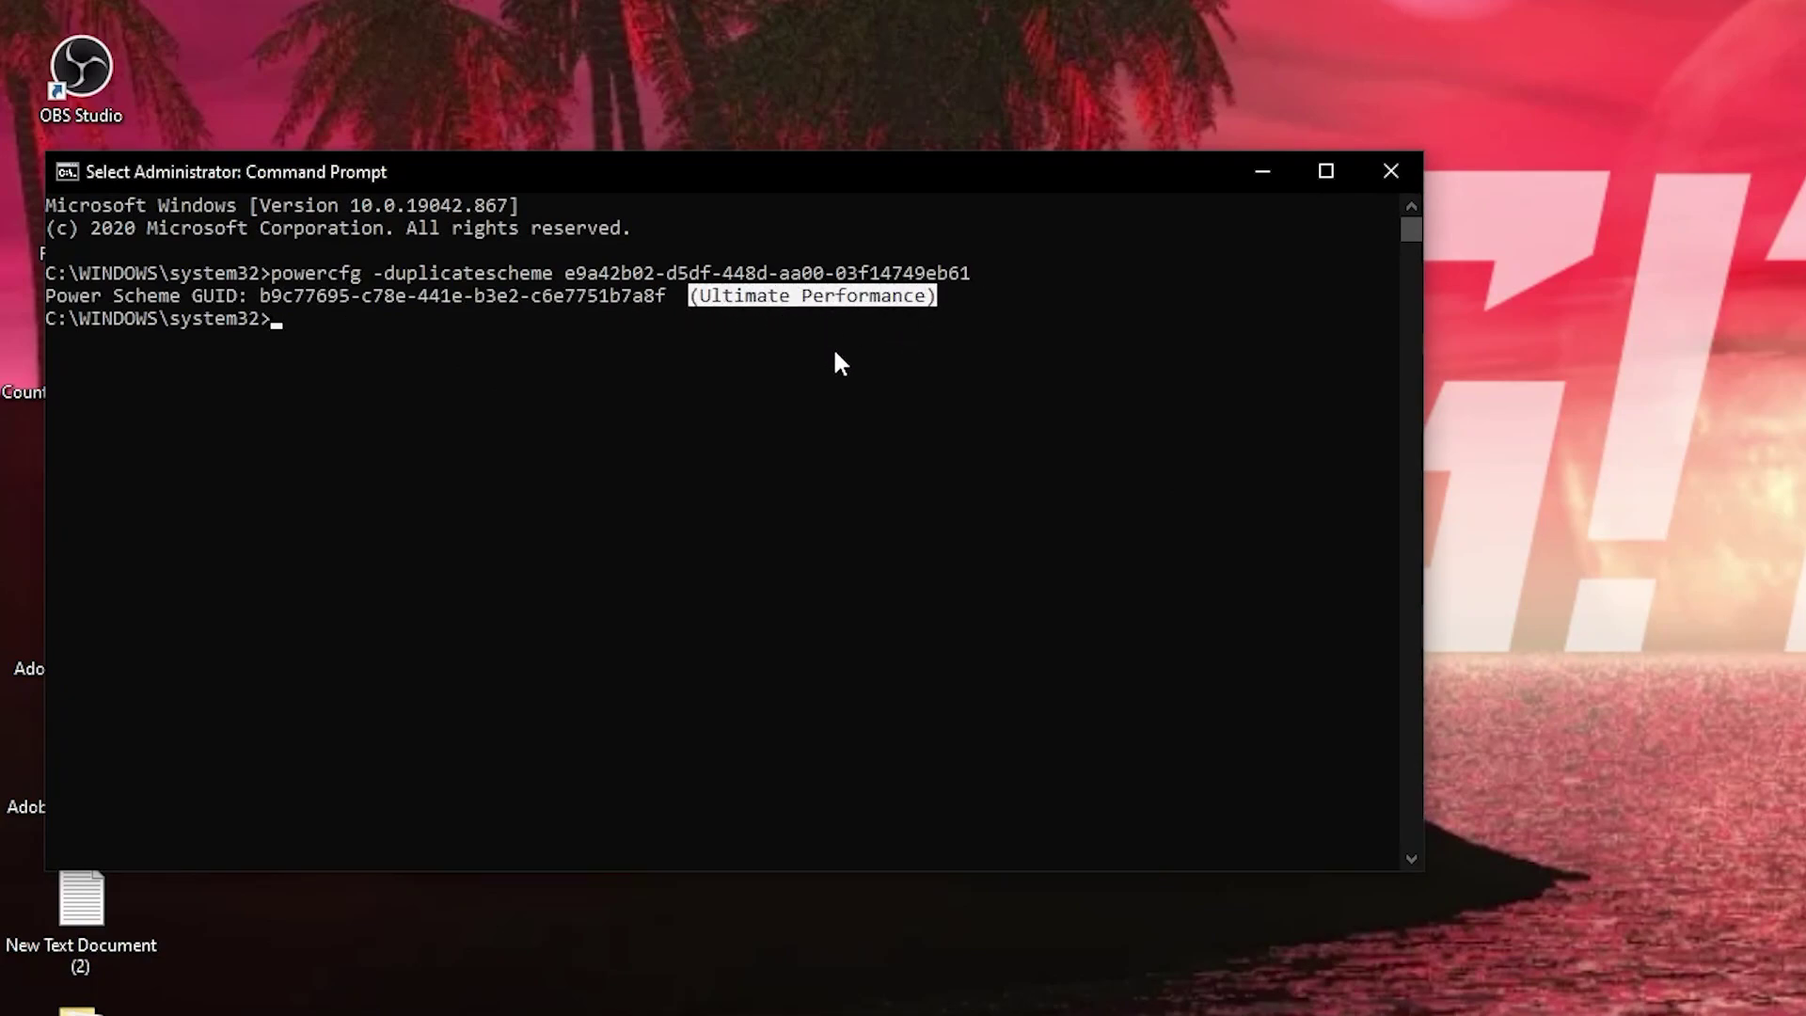
pyautogui.click(1390, 170)
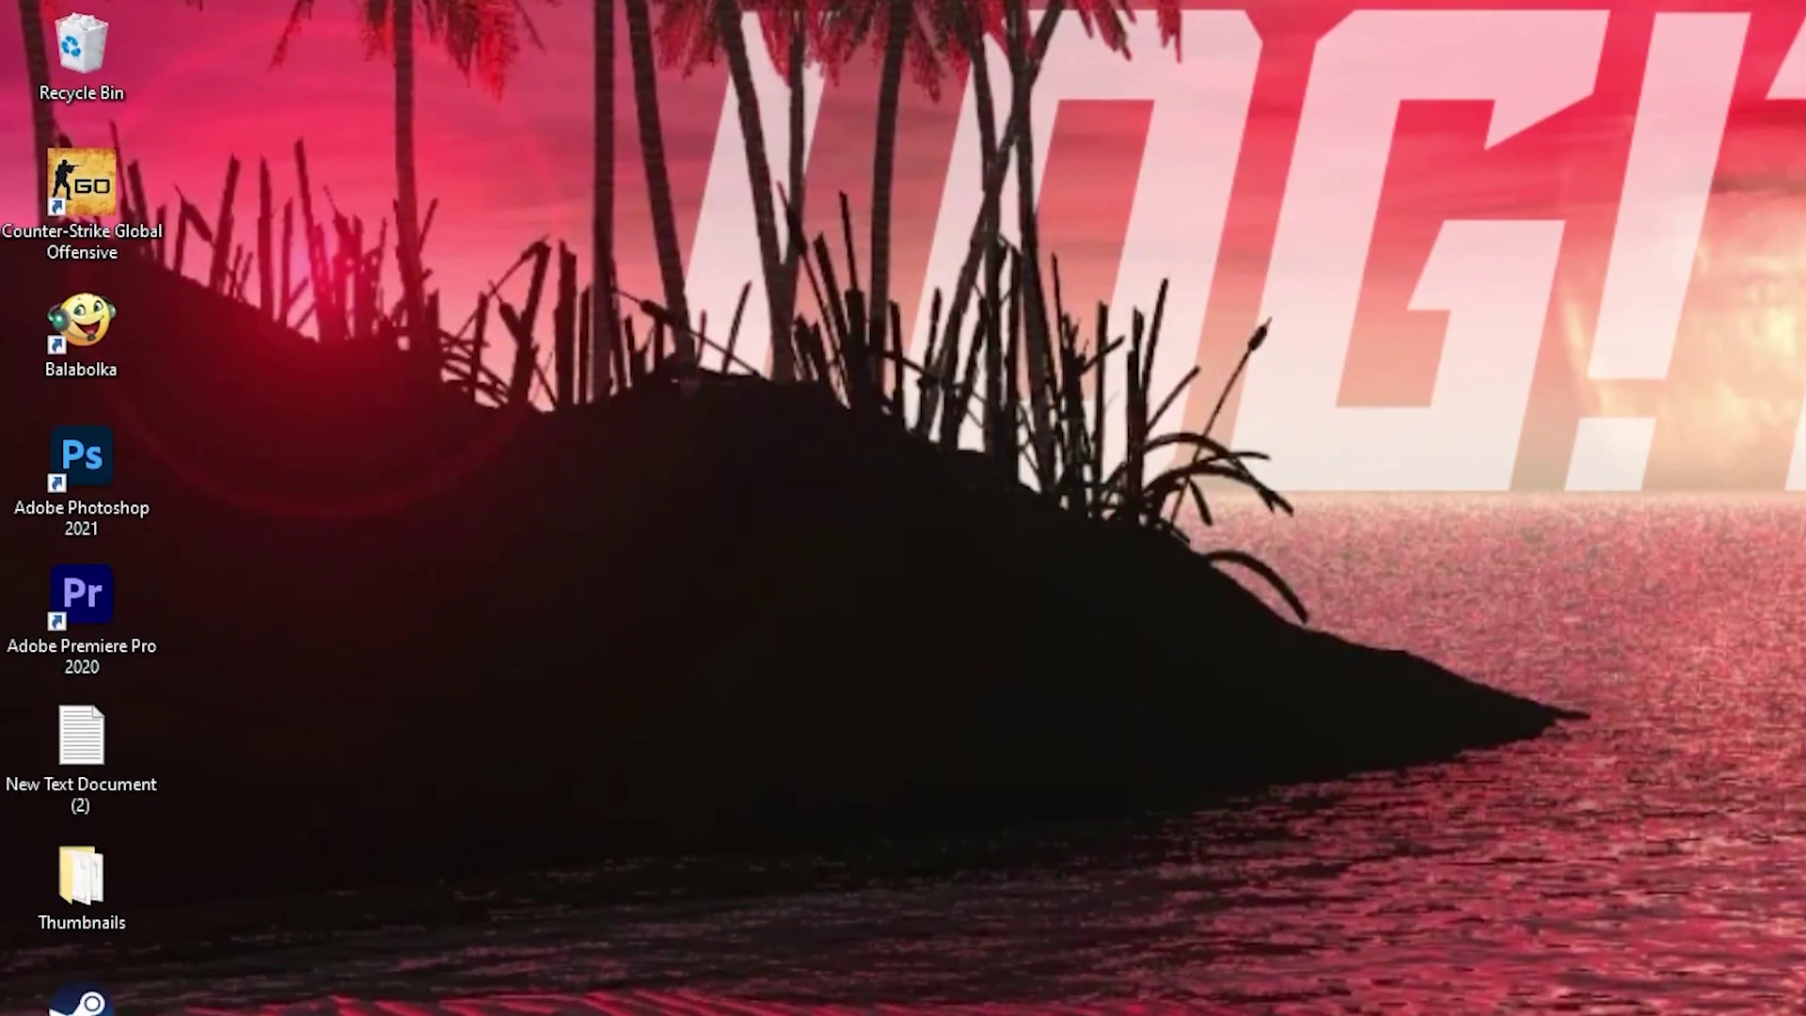
pyautogui.press('super+s')
pyautogui.write('choose')
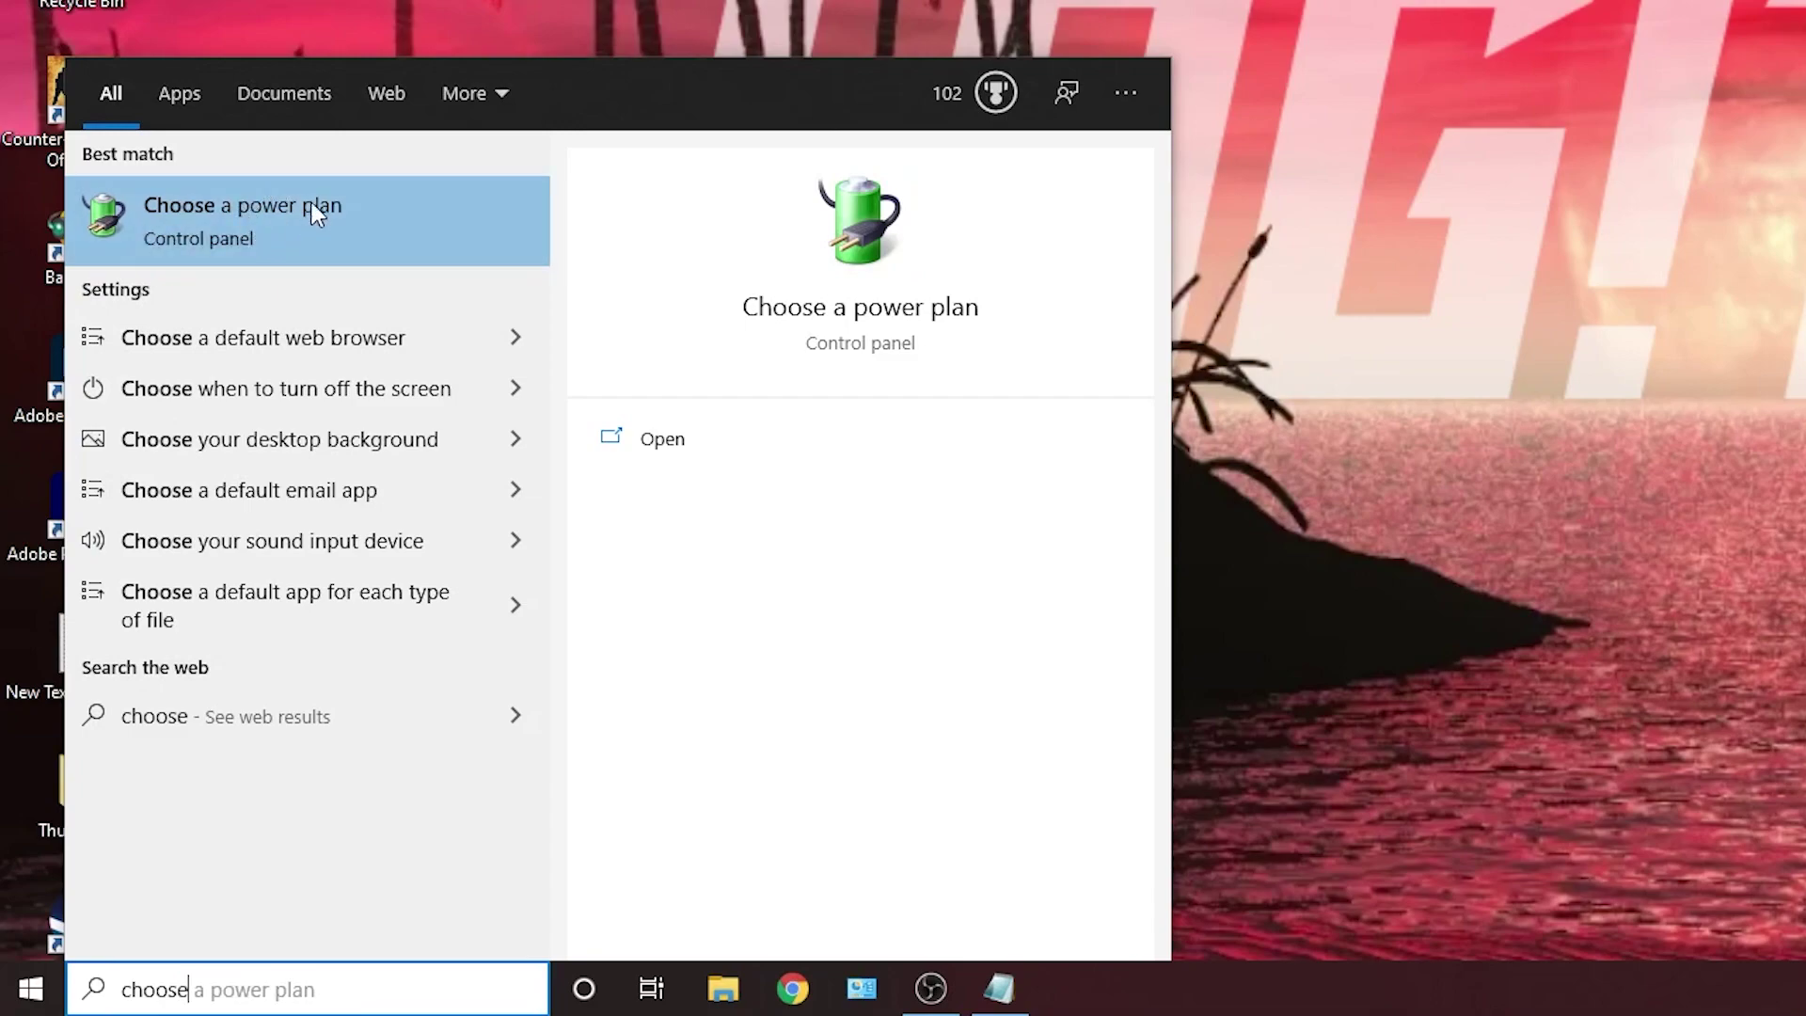
pyautogui.click(292, 218)
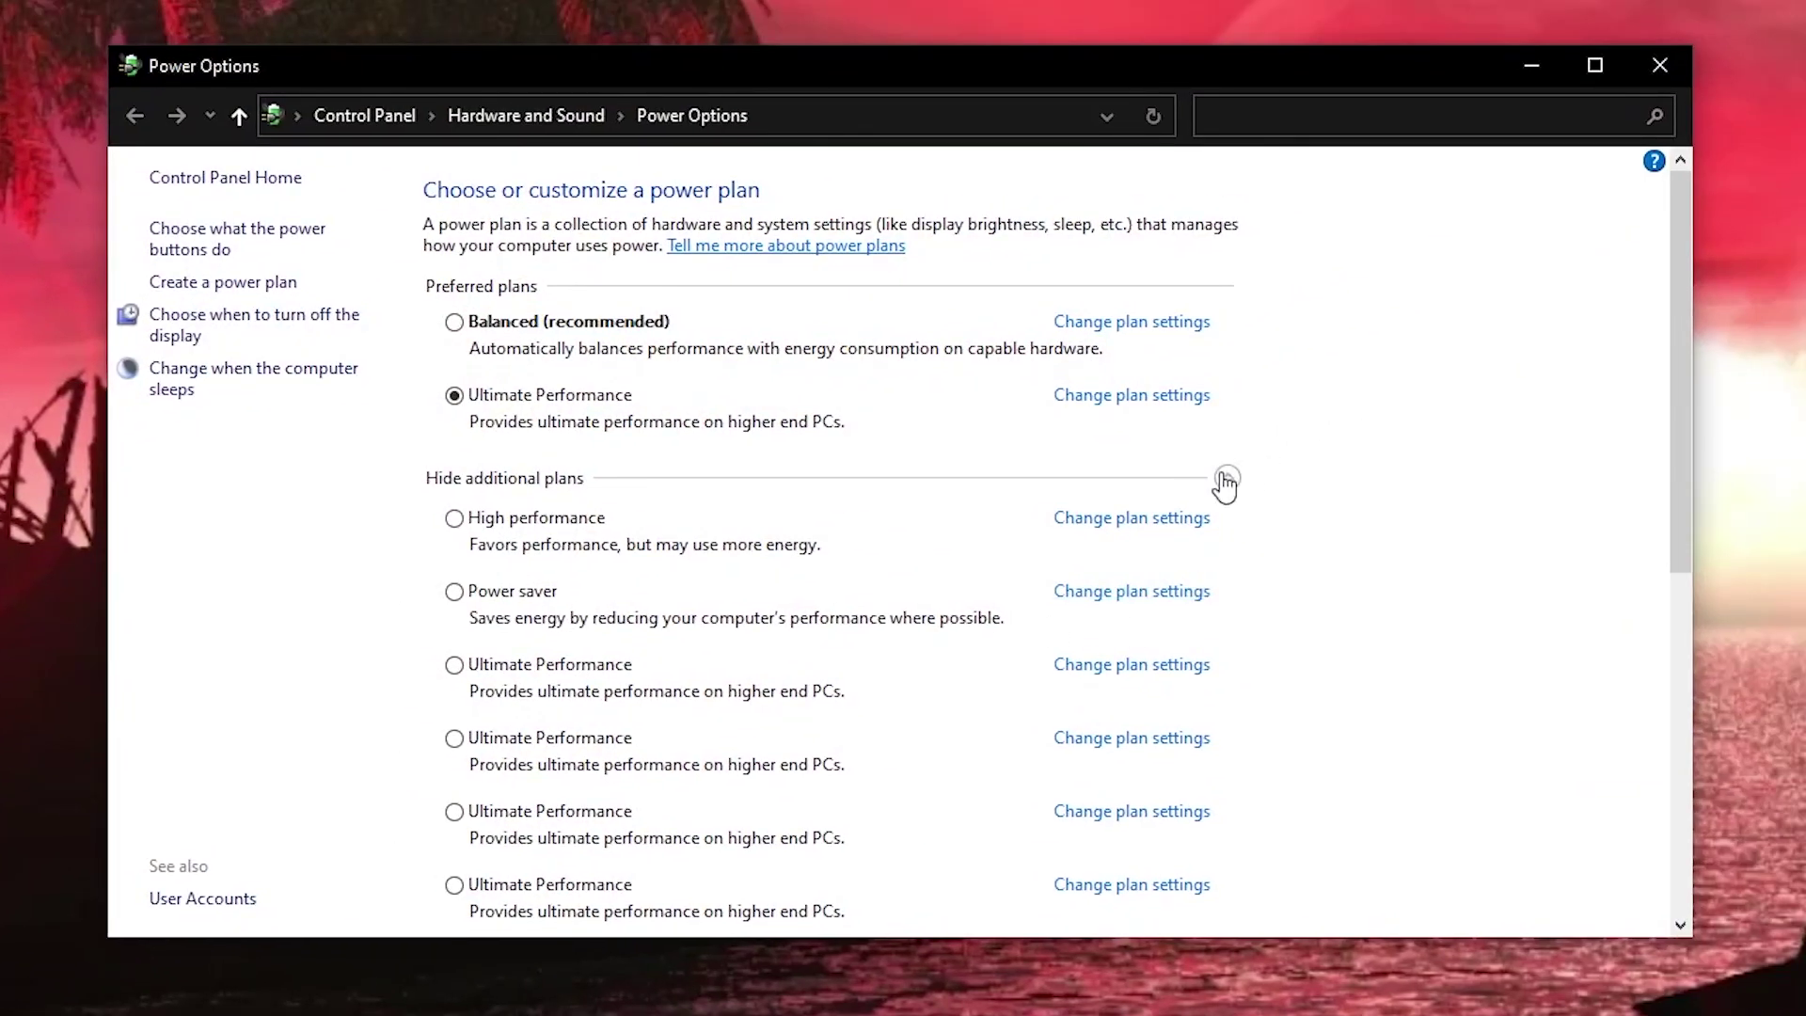
pyautogui.click(1226, 480)
pyautogui.click(1227, 480)
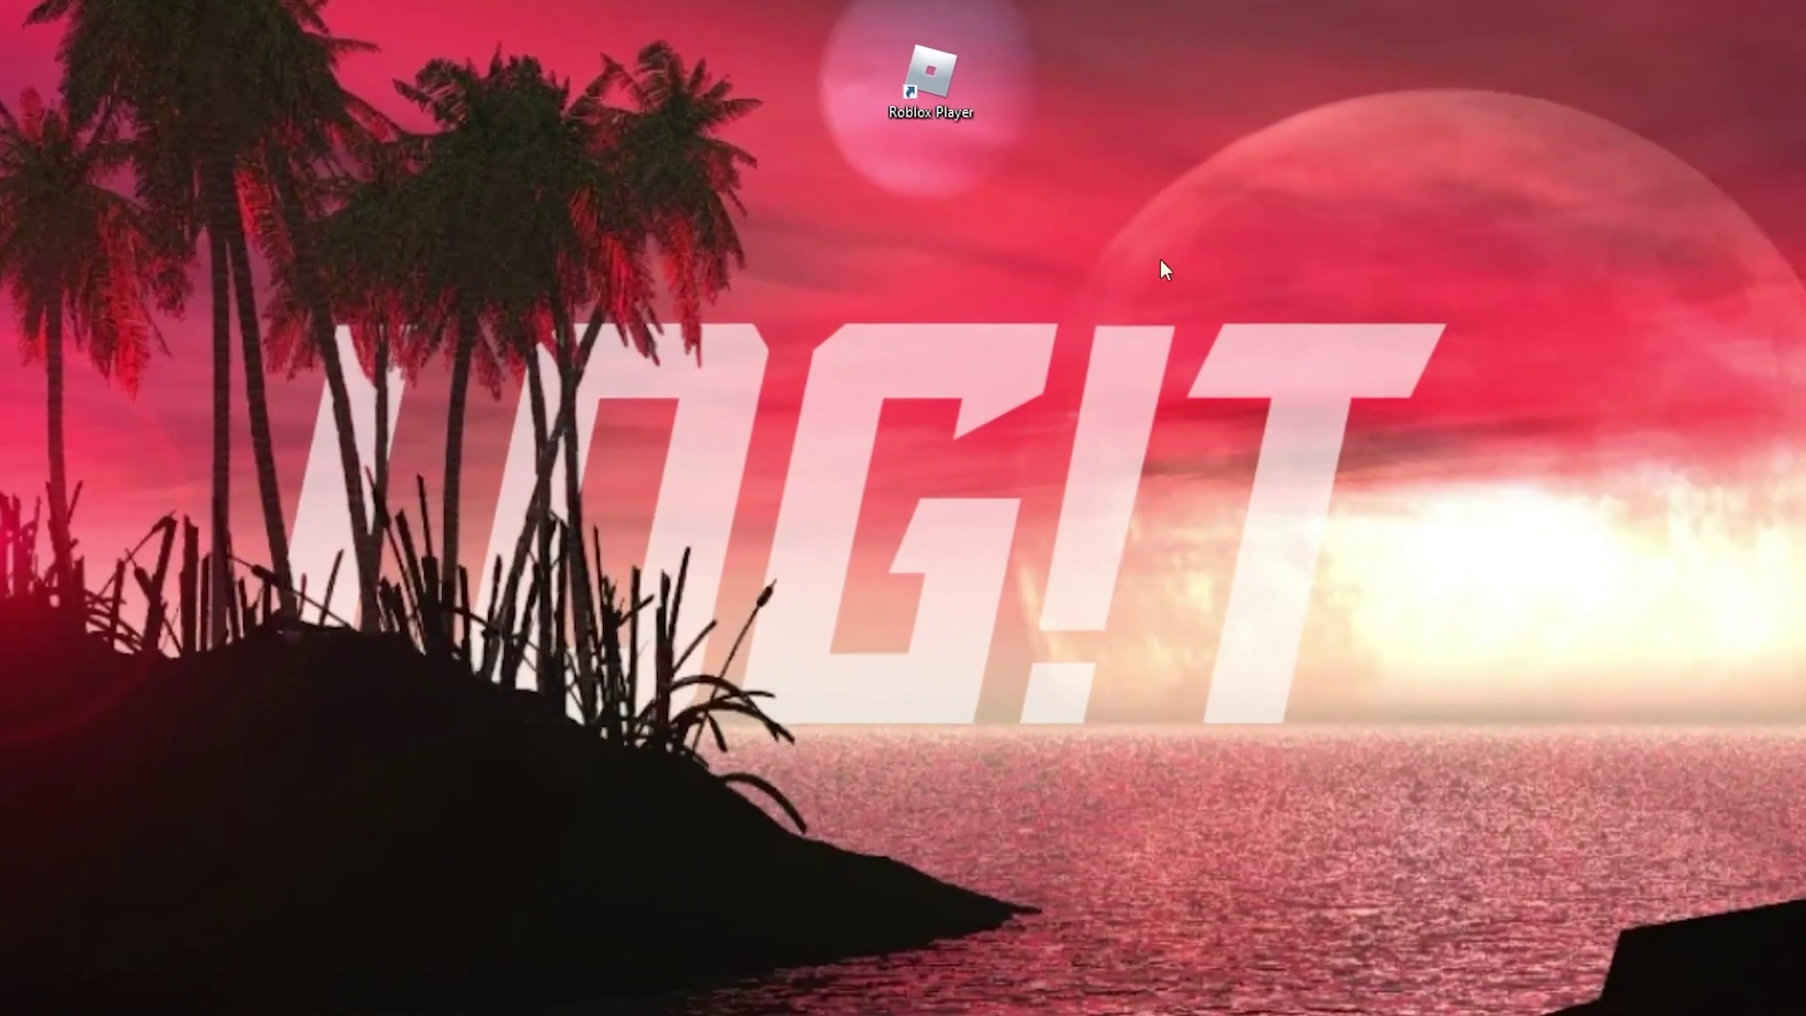
# Step: From the desktop menu, open NVIDIA Control Panel and apply 'Use the advanced 3D image settings'
pyautogui.rightClick(1187, 312)
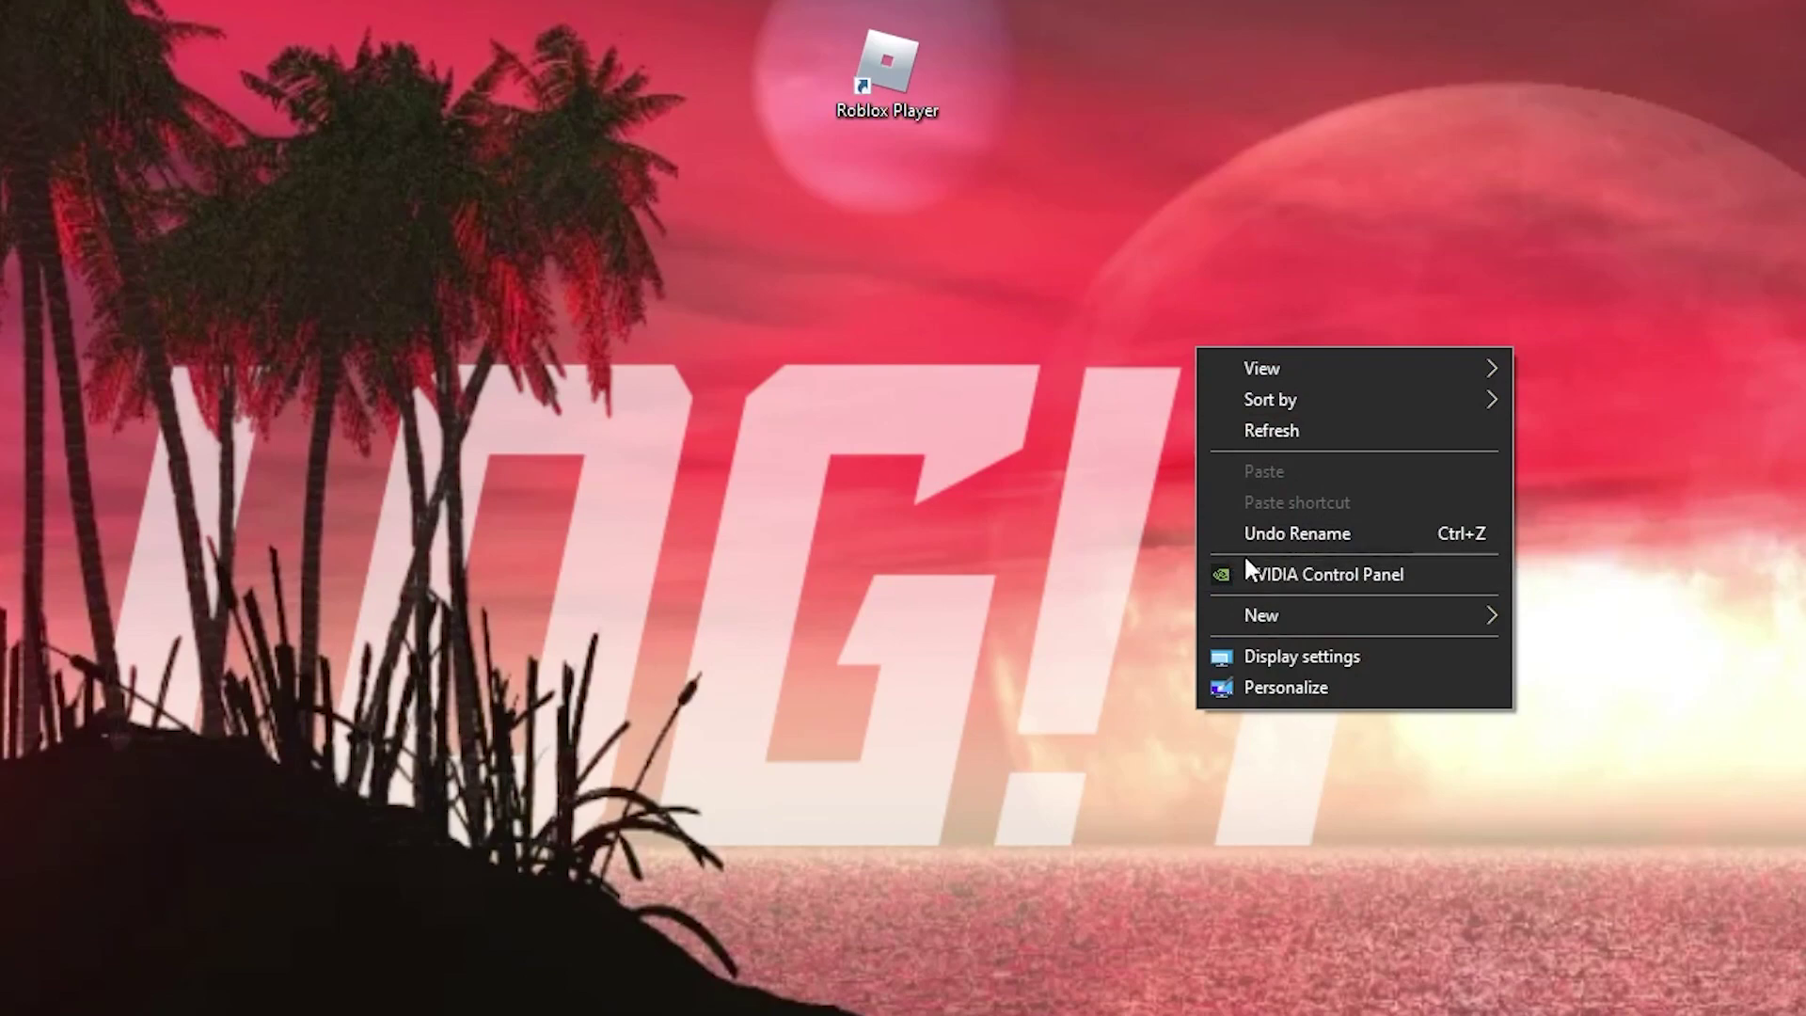
pyautogui.click(1324, 575)
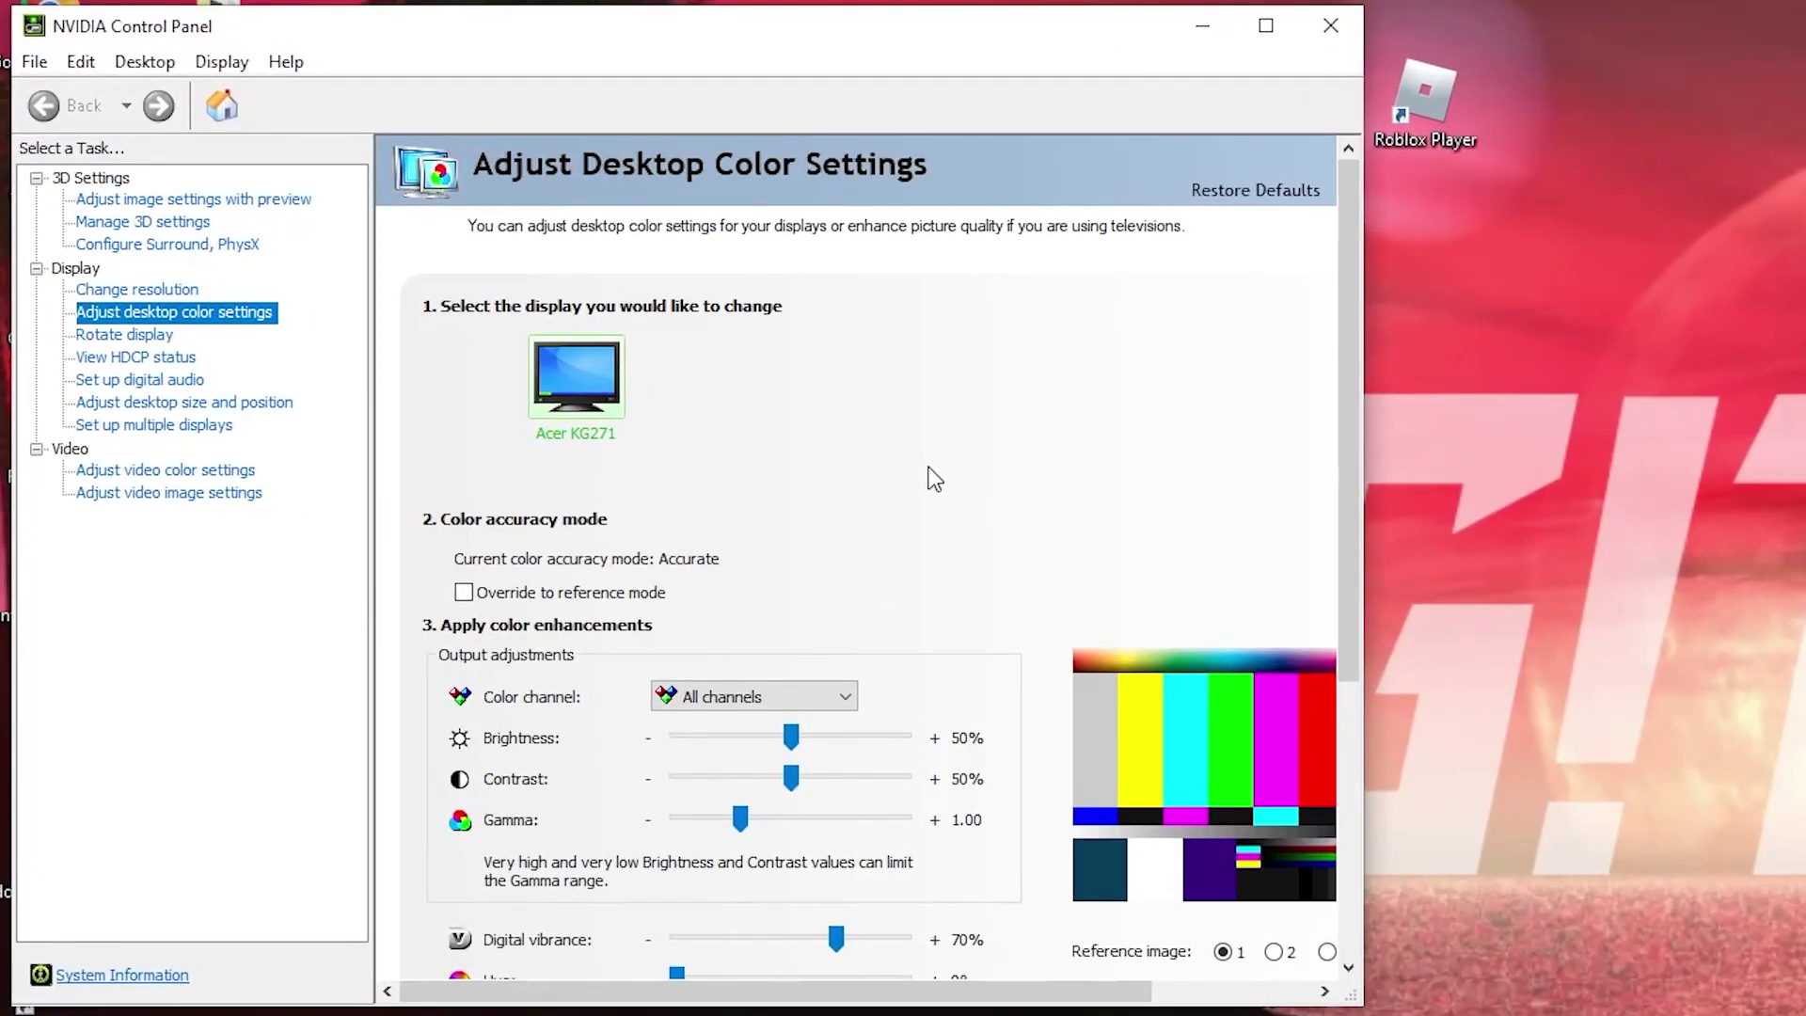
pyautogui.click(222, 199)
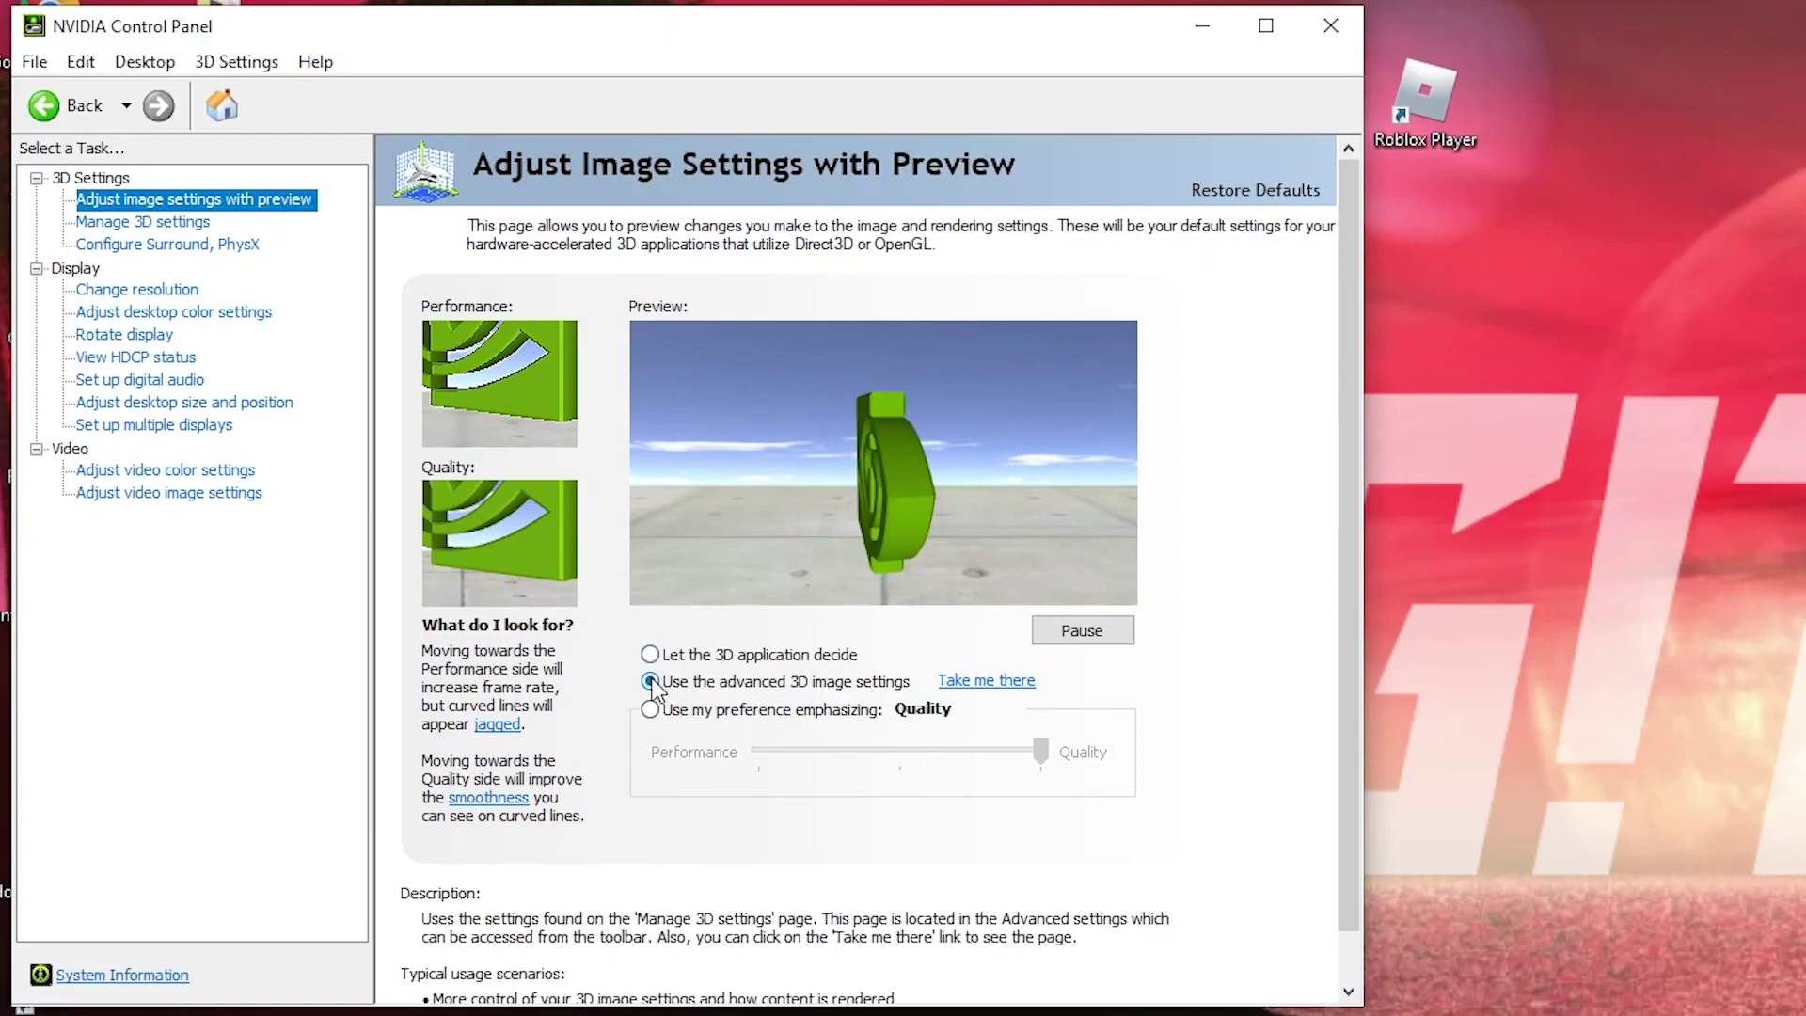
pyautogui.click(650, 681)
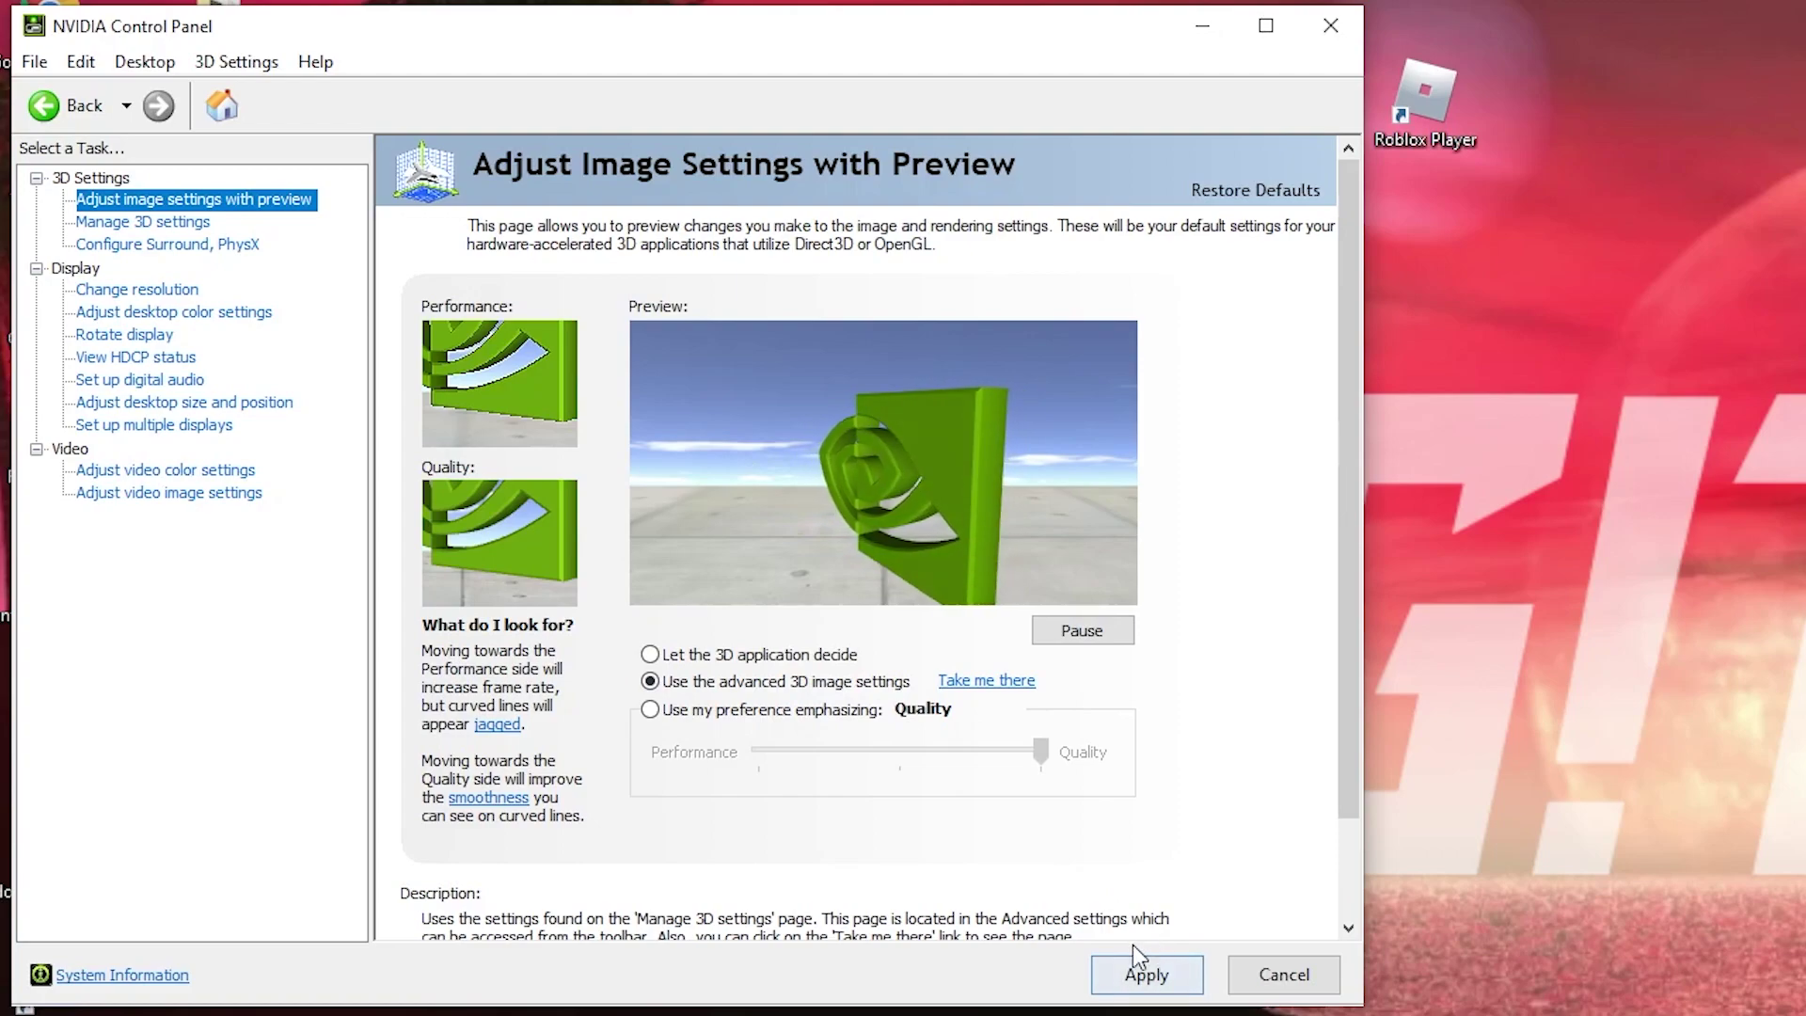
pyautogui.click(1138, 969)
# Step: In Manage 3D Settings, set OpenGL GPU to GeForce GTX 1050 Ti and power to Prefer maximum performance
pyautogui.click(90, 225)
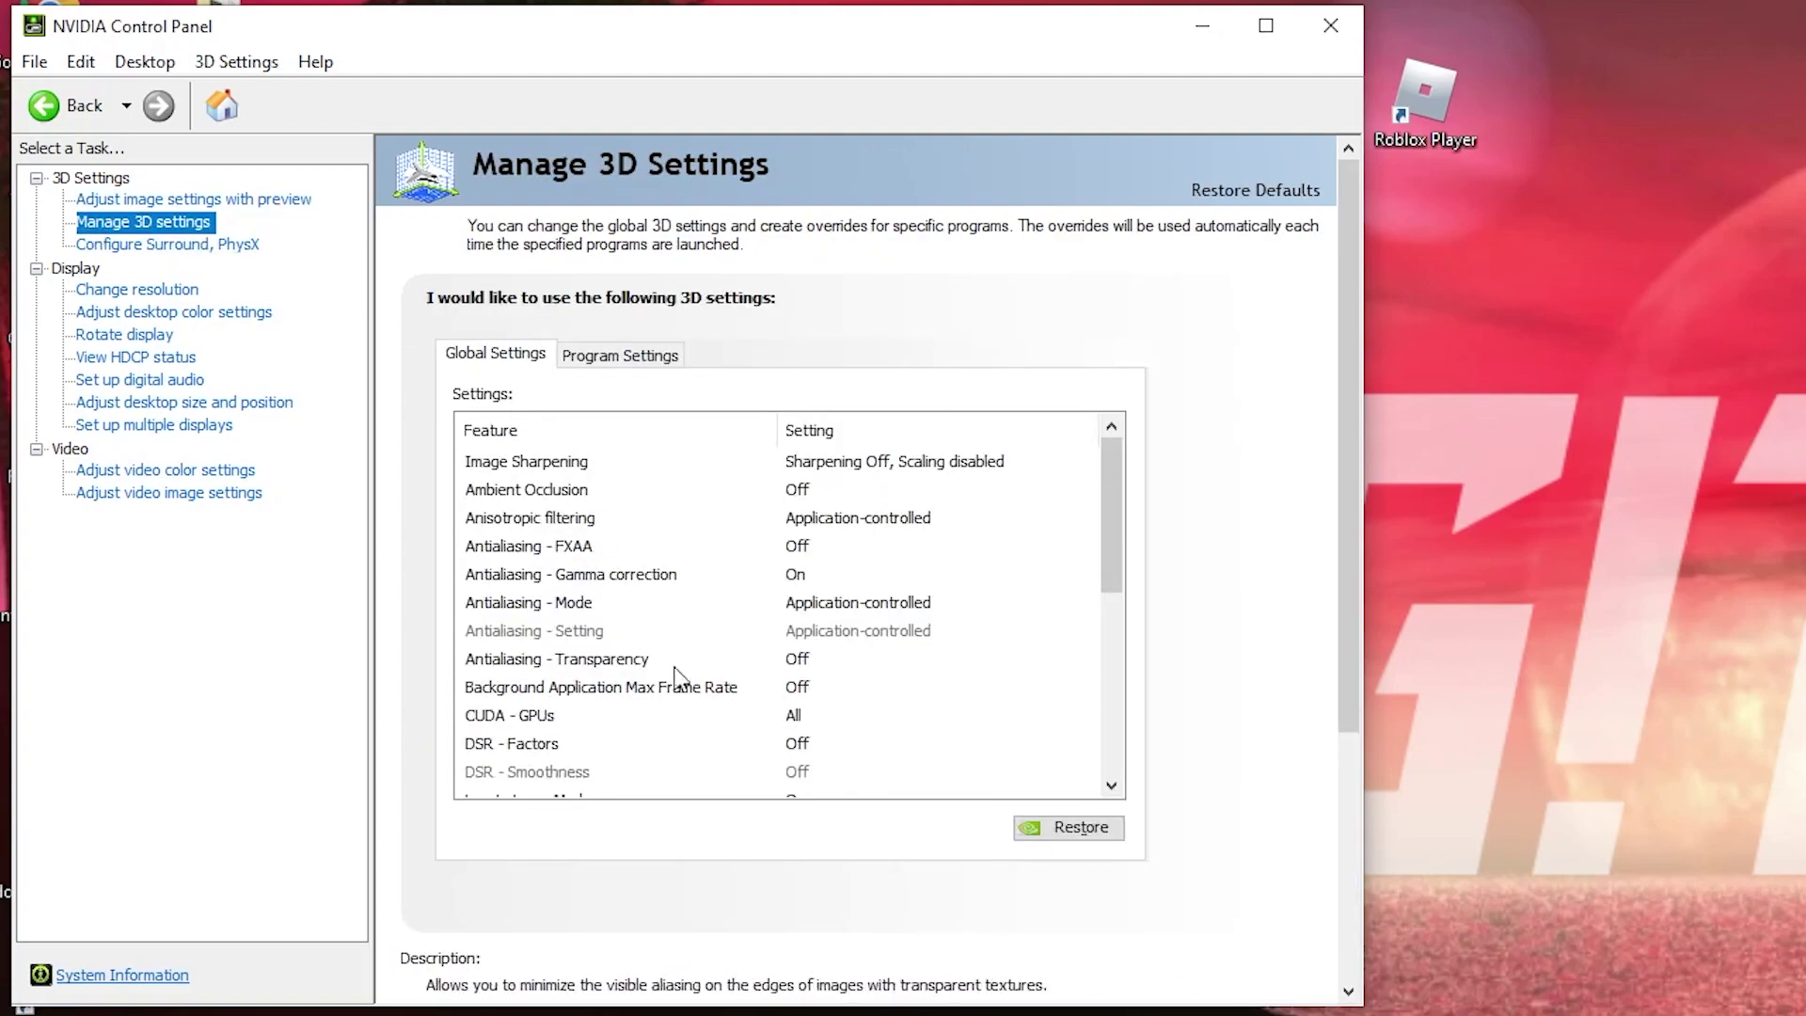
pyautogui.scroll(-3, 843, 574)
pyautogui.click(555, 603)
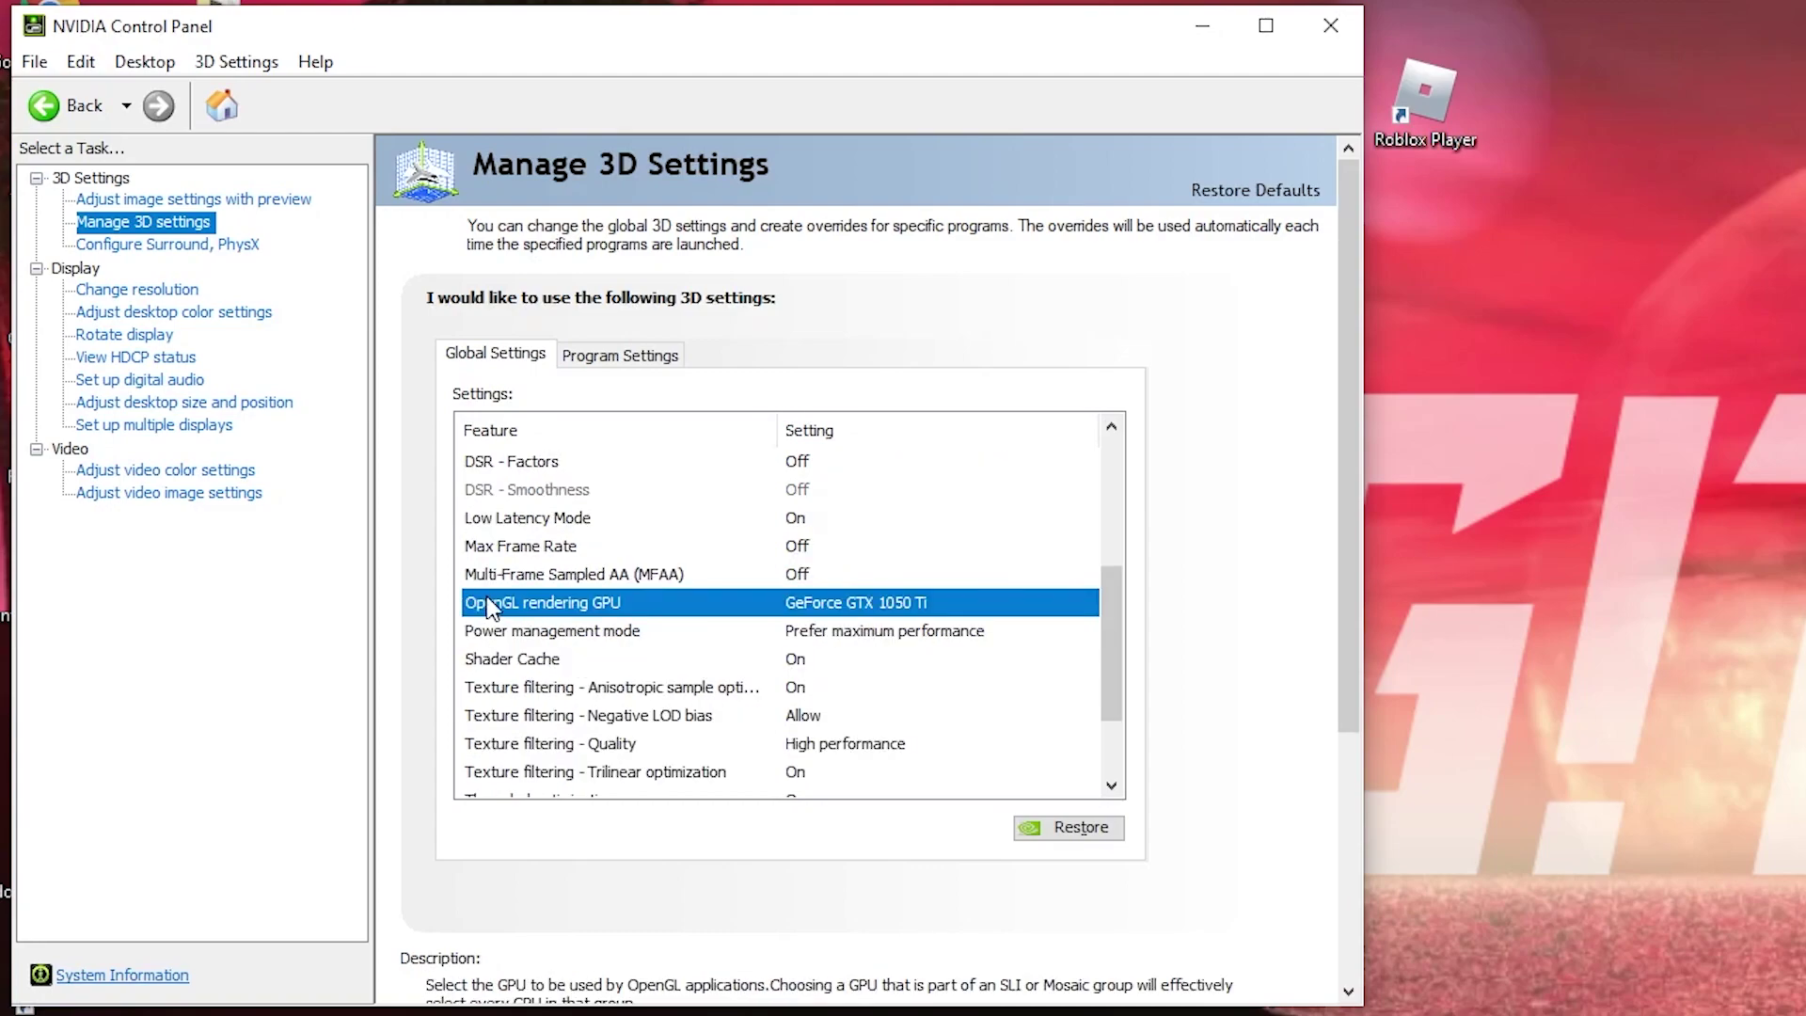
pyautogui.click(850, 607)
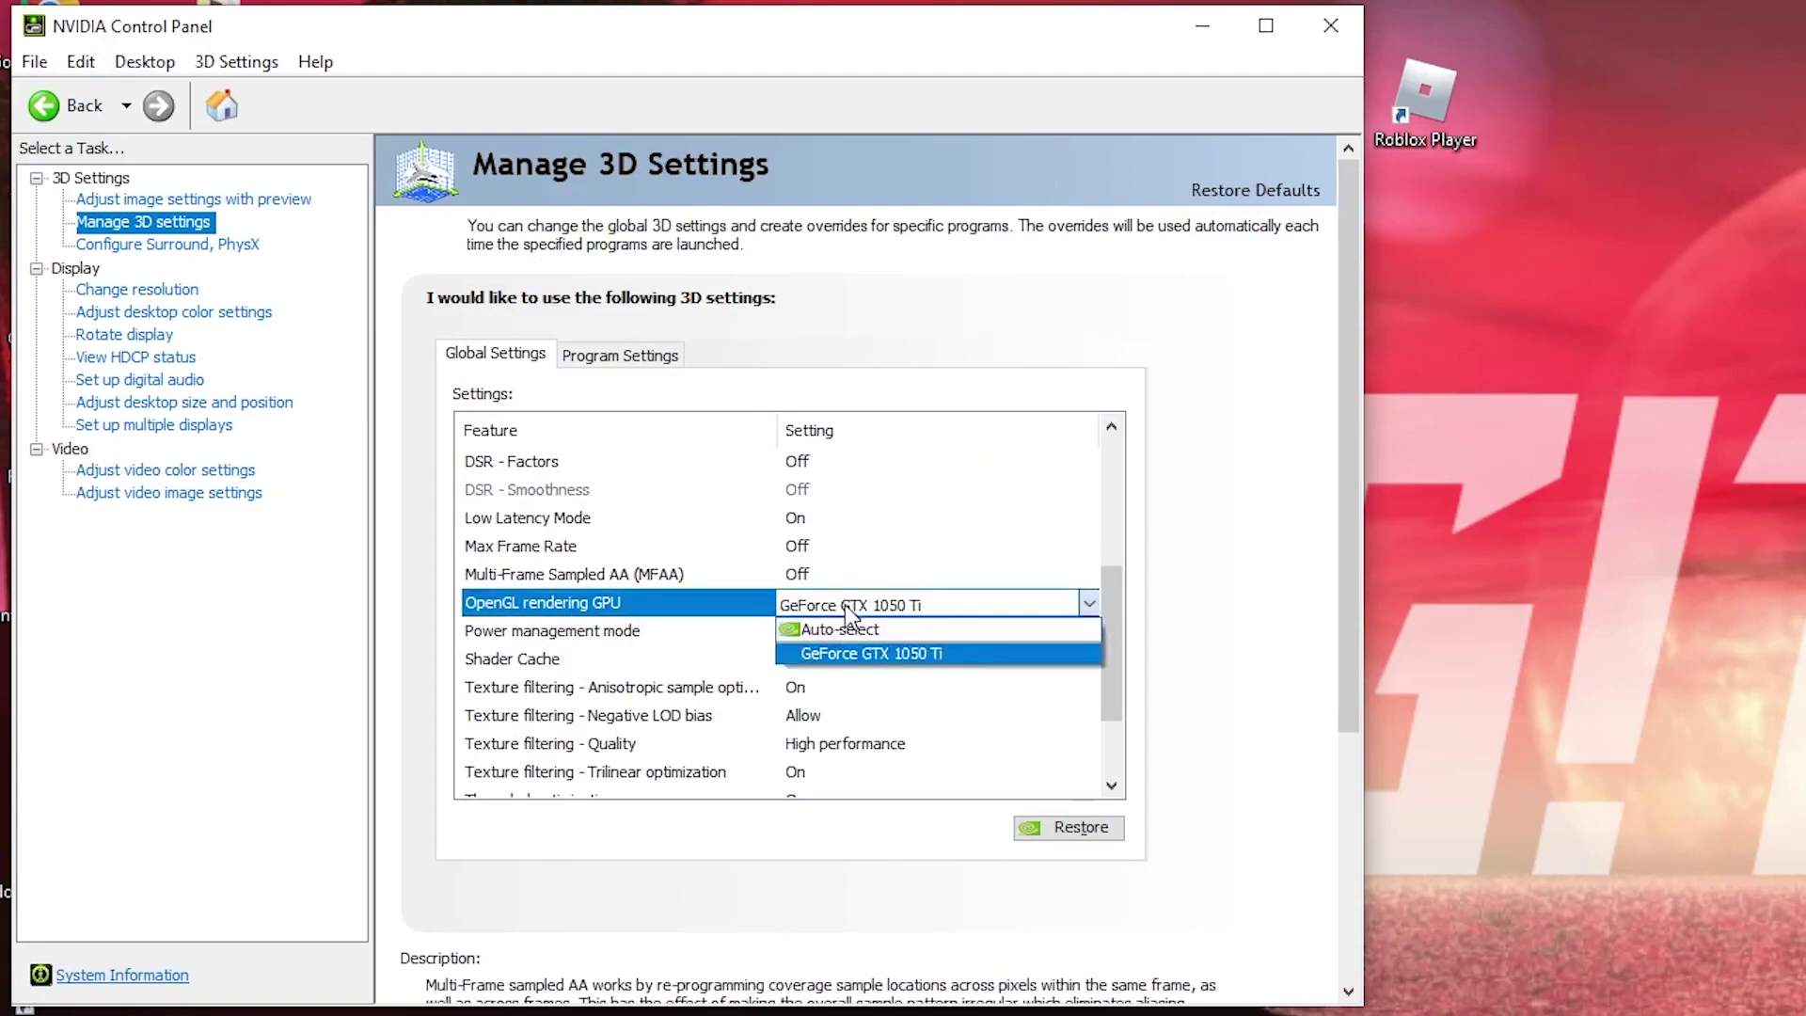
pyautogui.click(867, 656)
pyautogui.click(478, 632)
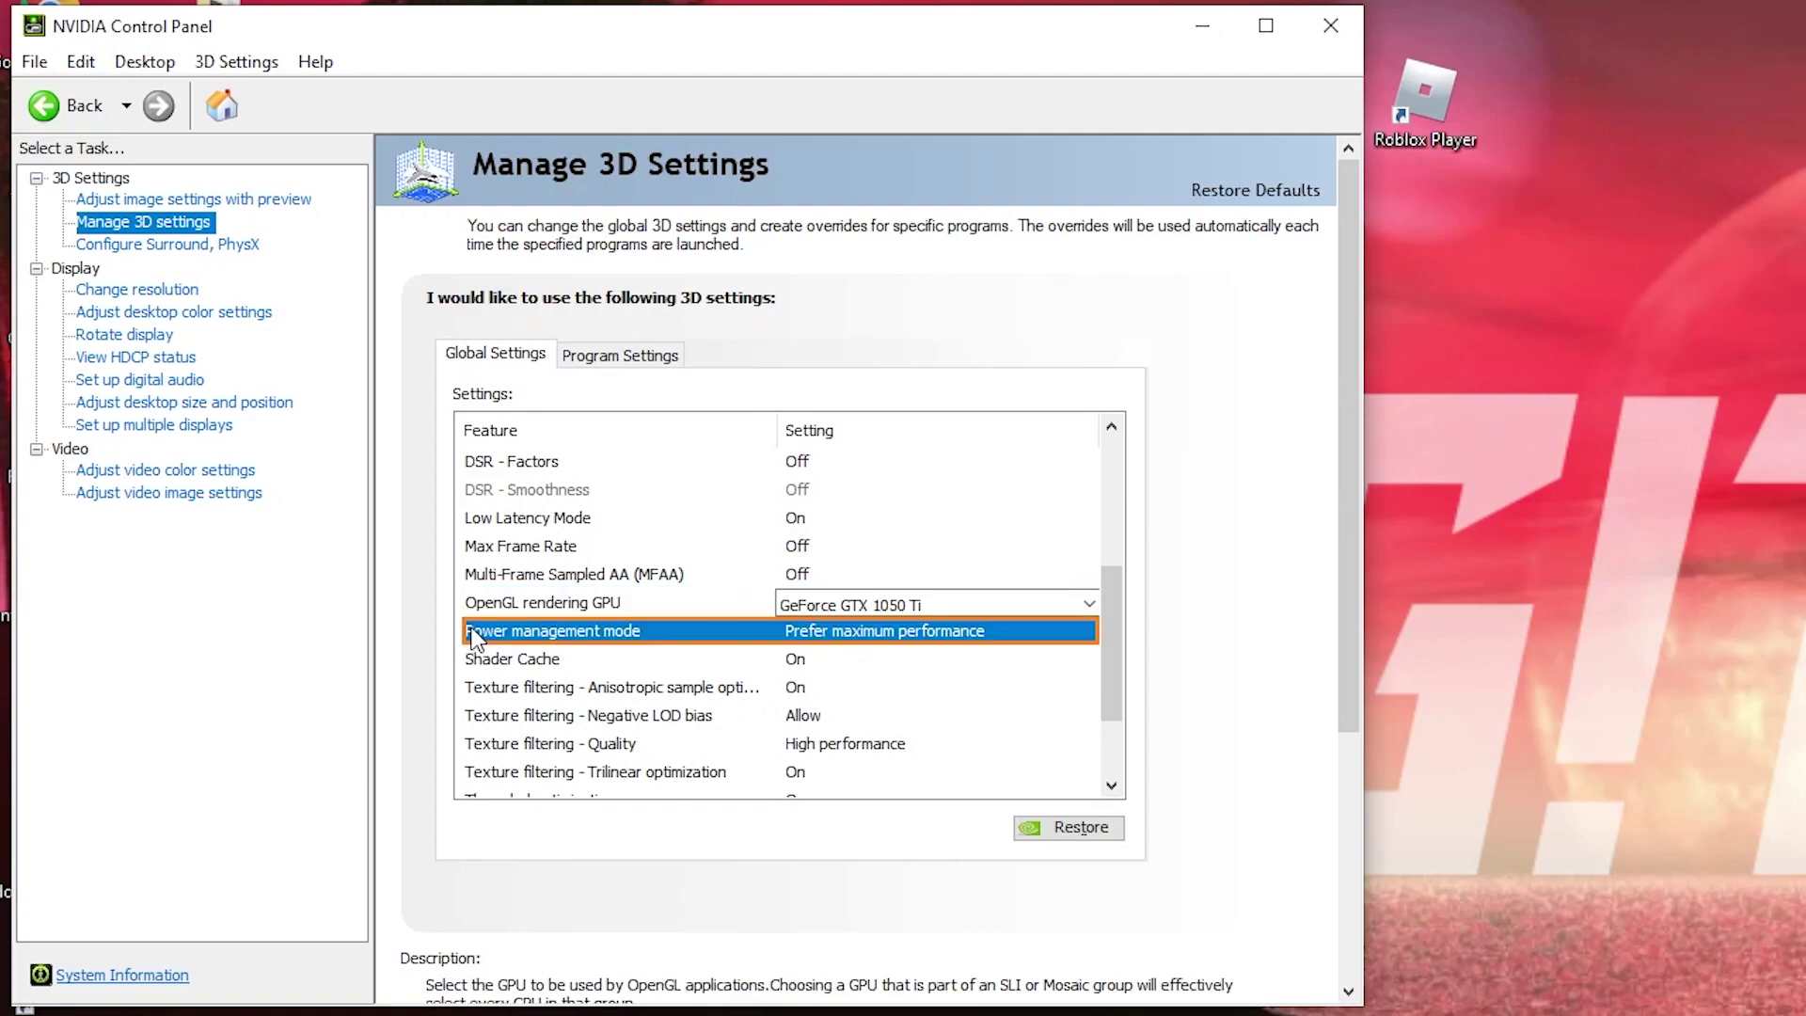
pyautogui.click(823, 632)
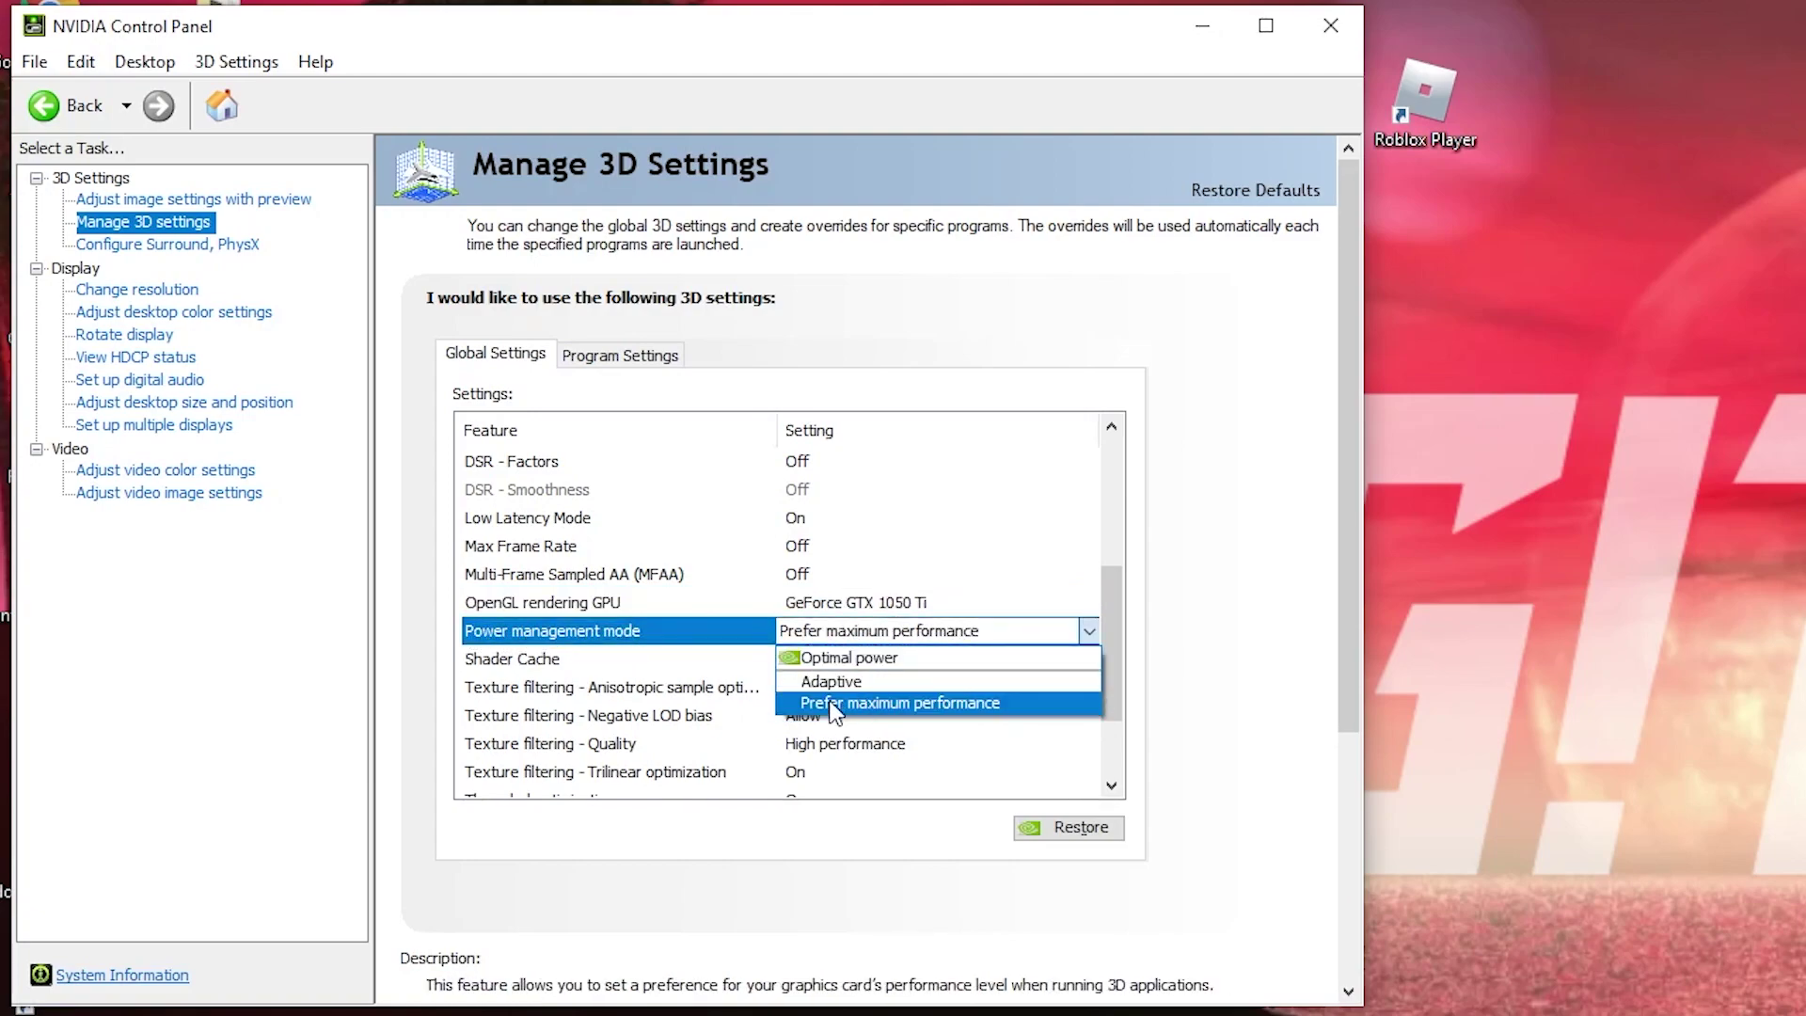
pyautogui.click(880, 704)
# Step: Set texture filtering quality to High performance, keep threaded optimization On, and turn vertical sync Off
pyautogui.scroll(-2, 477, 635)
pyautogui.click(477, 632)
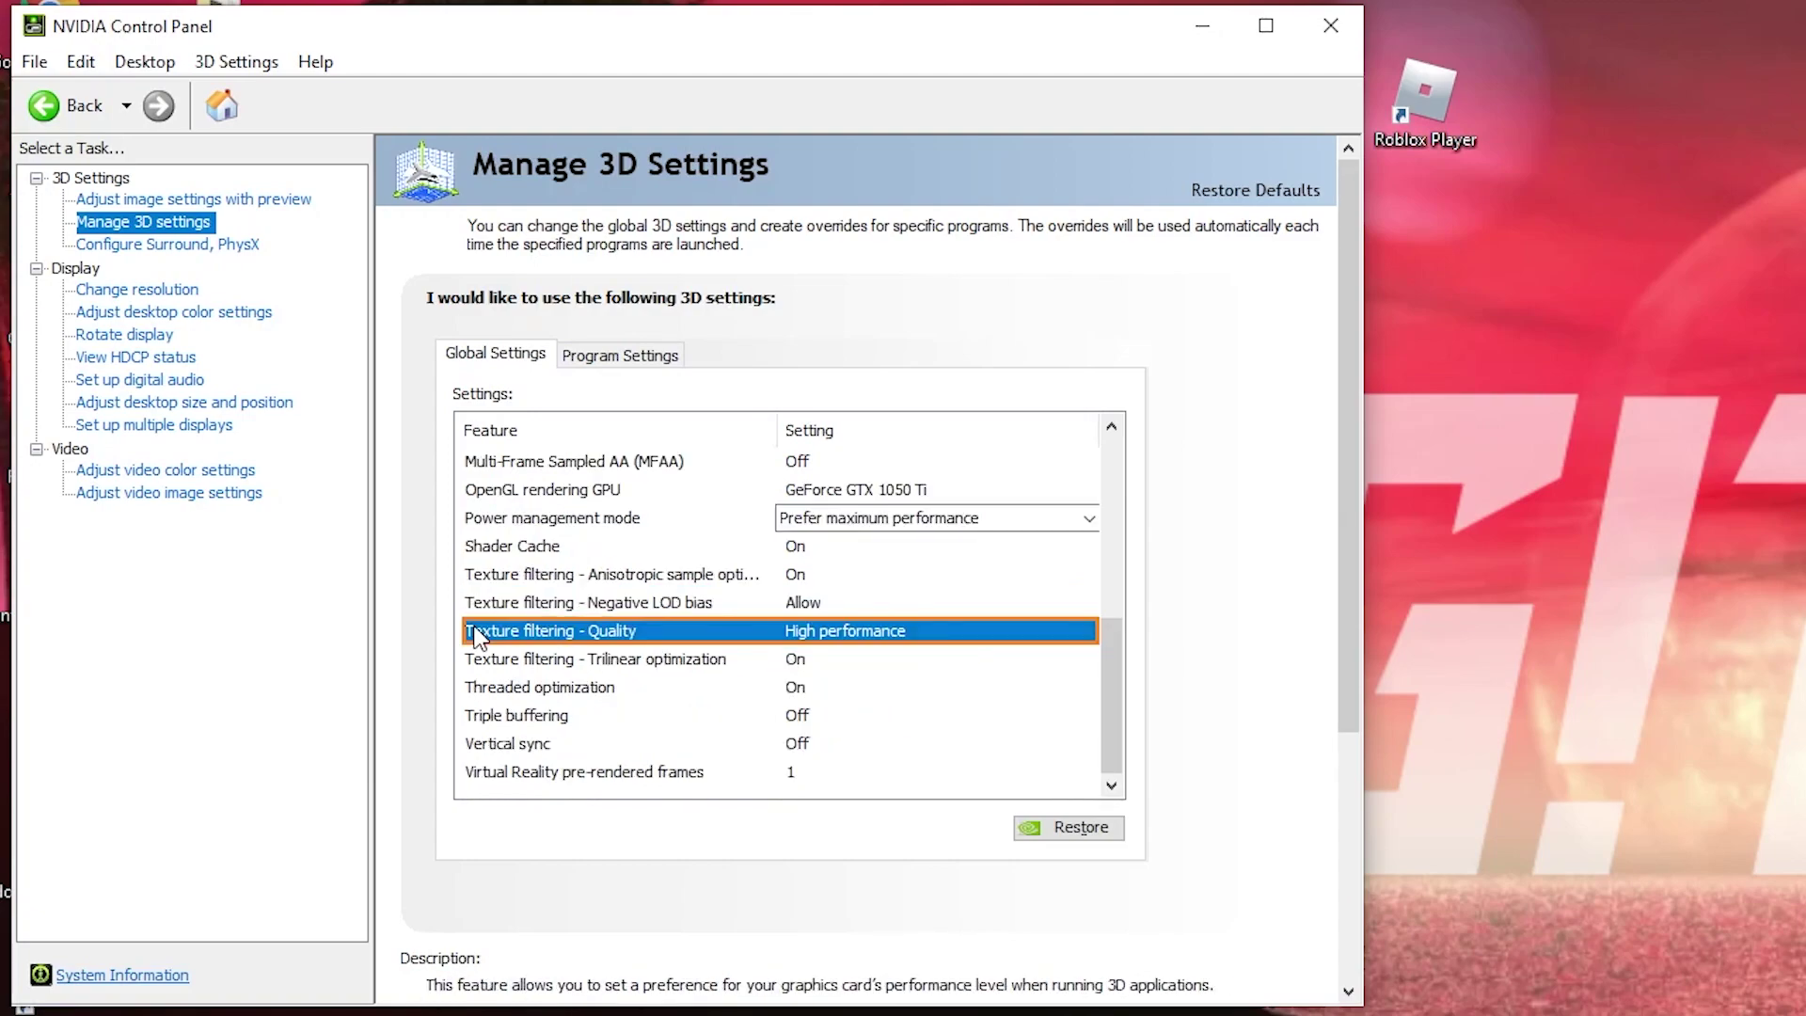
pyautogui.click(805, 636)
pyautogui.click(859, 727)
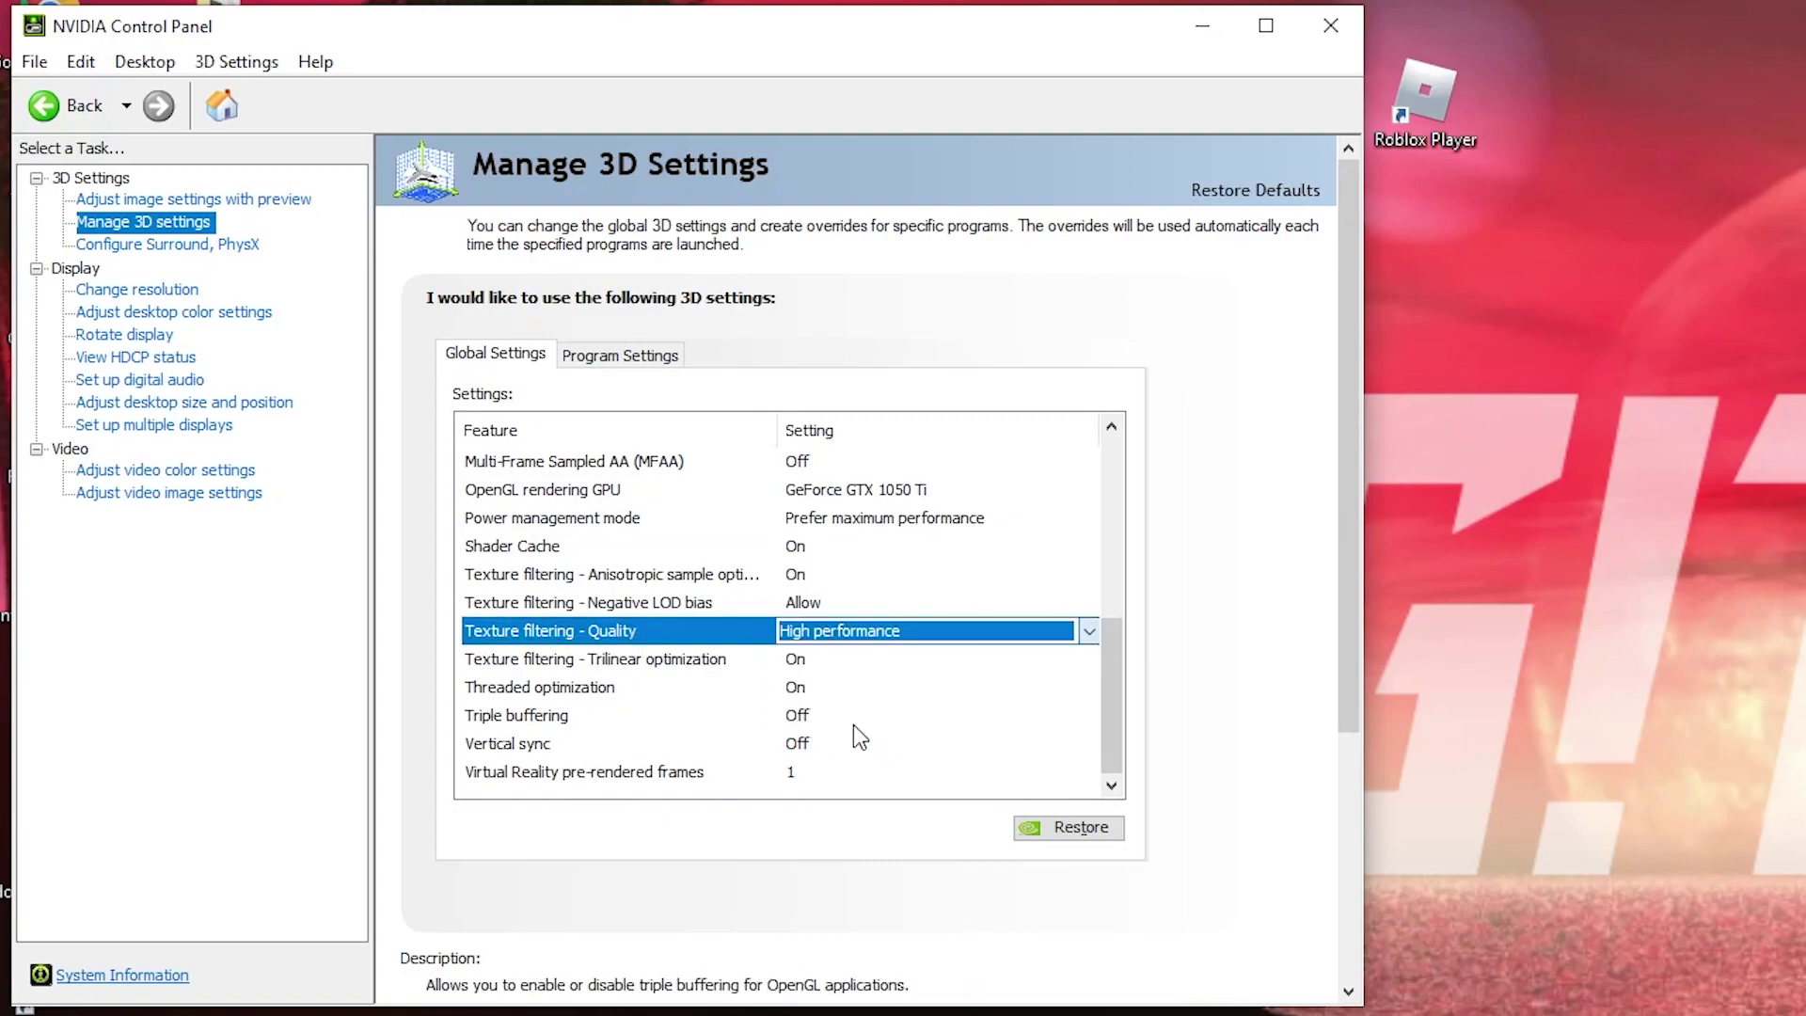
pyautogui.click(511, 686)
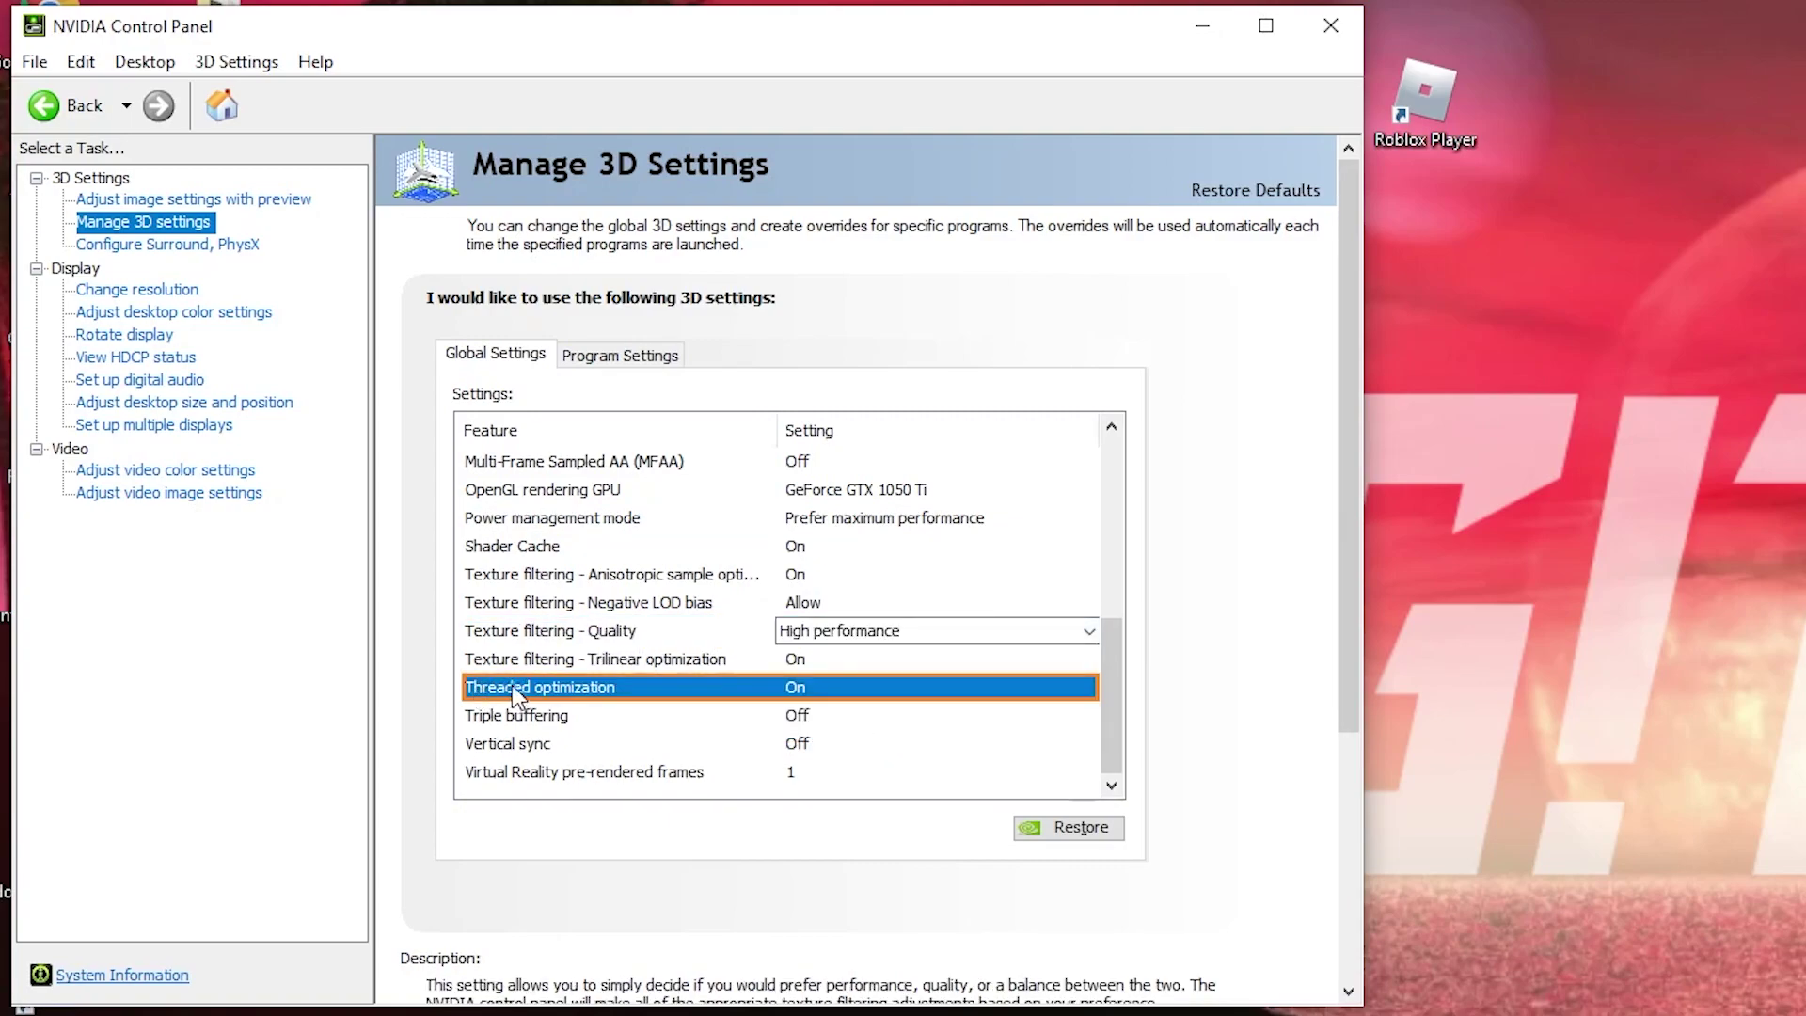
pyautogui.click(806, 688)
pyautogui.click(795, 760)
pyautogui.click(505, 745)
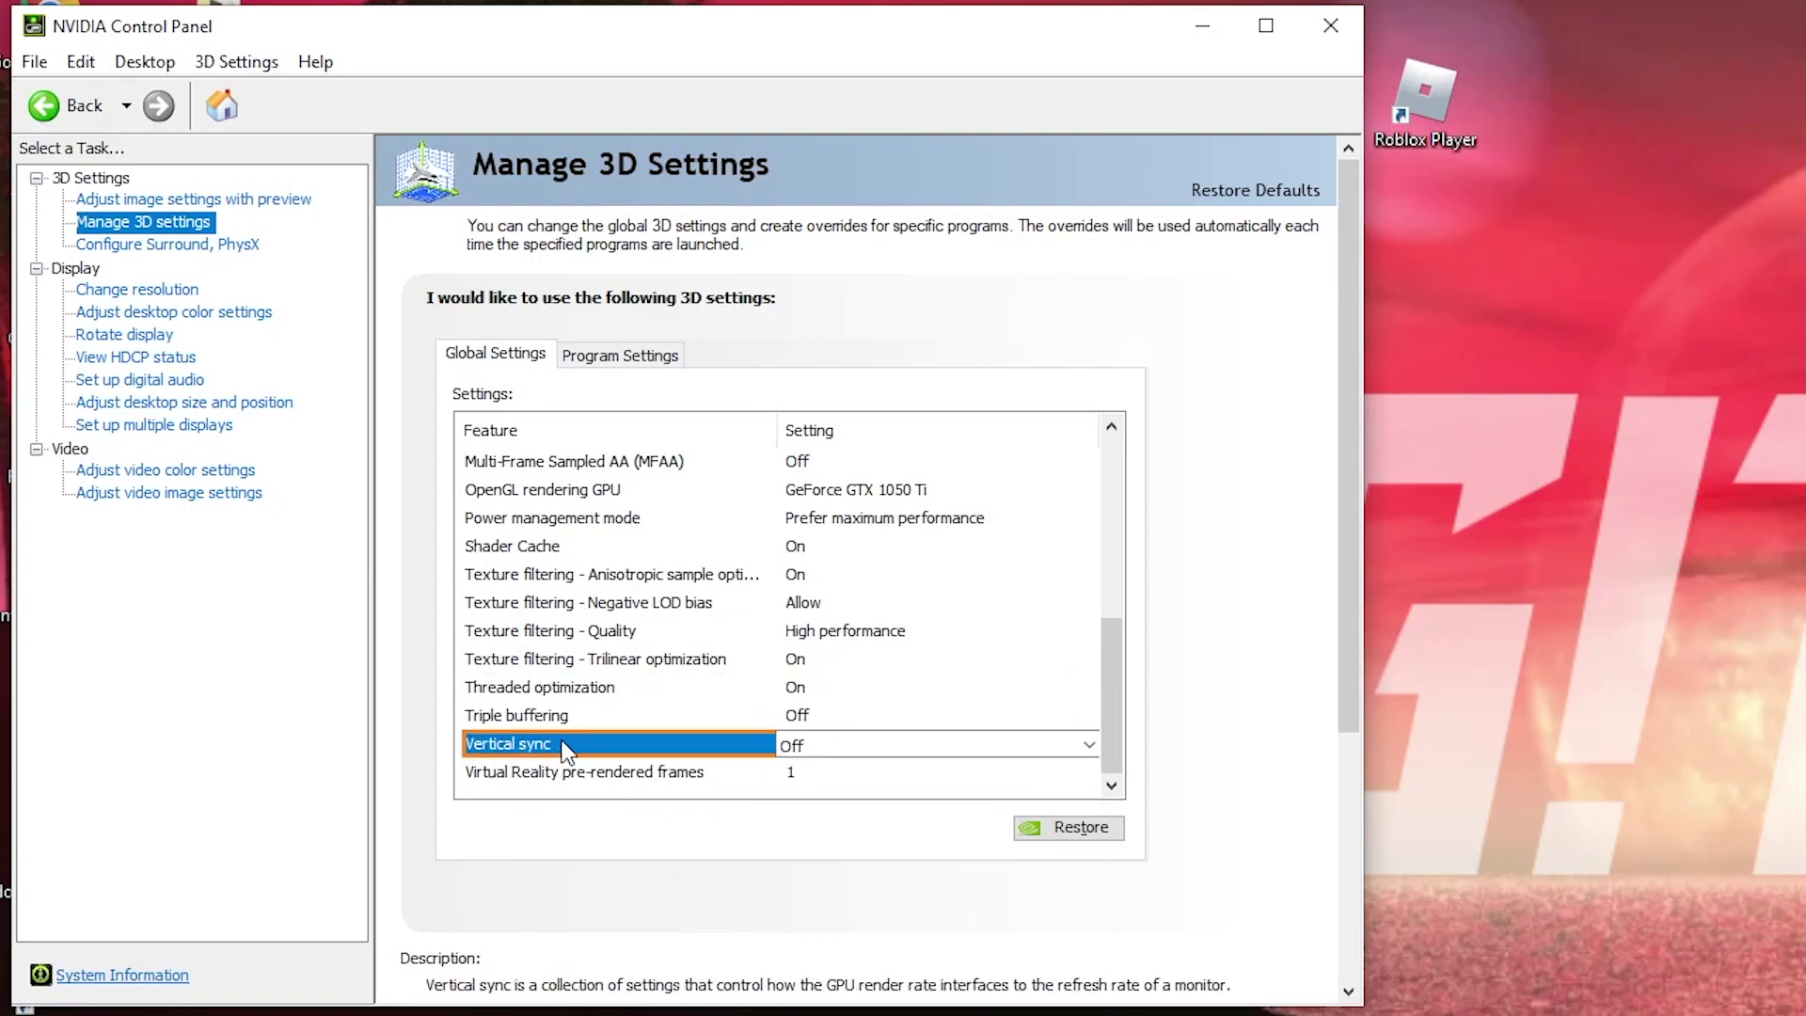
pyautogui.click(795, 745)
pyautogui.click(800, 788)
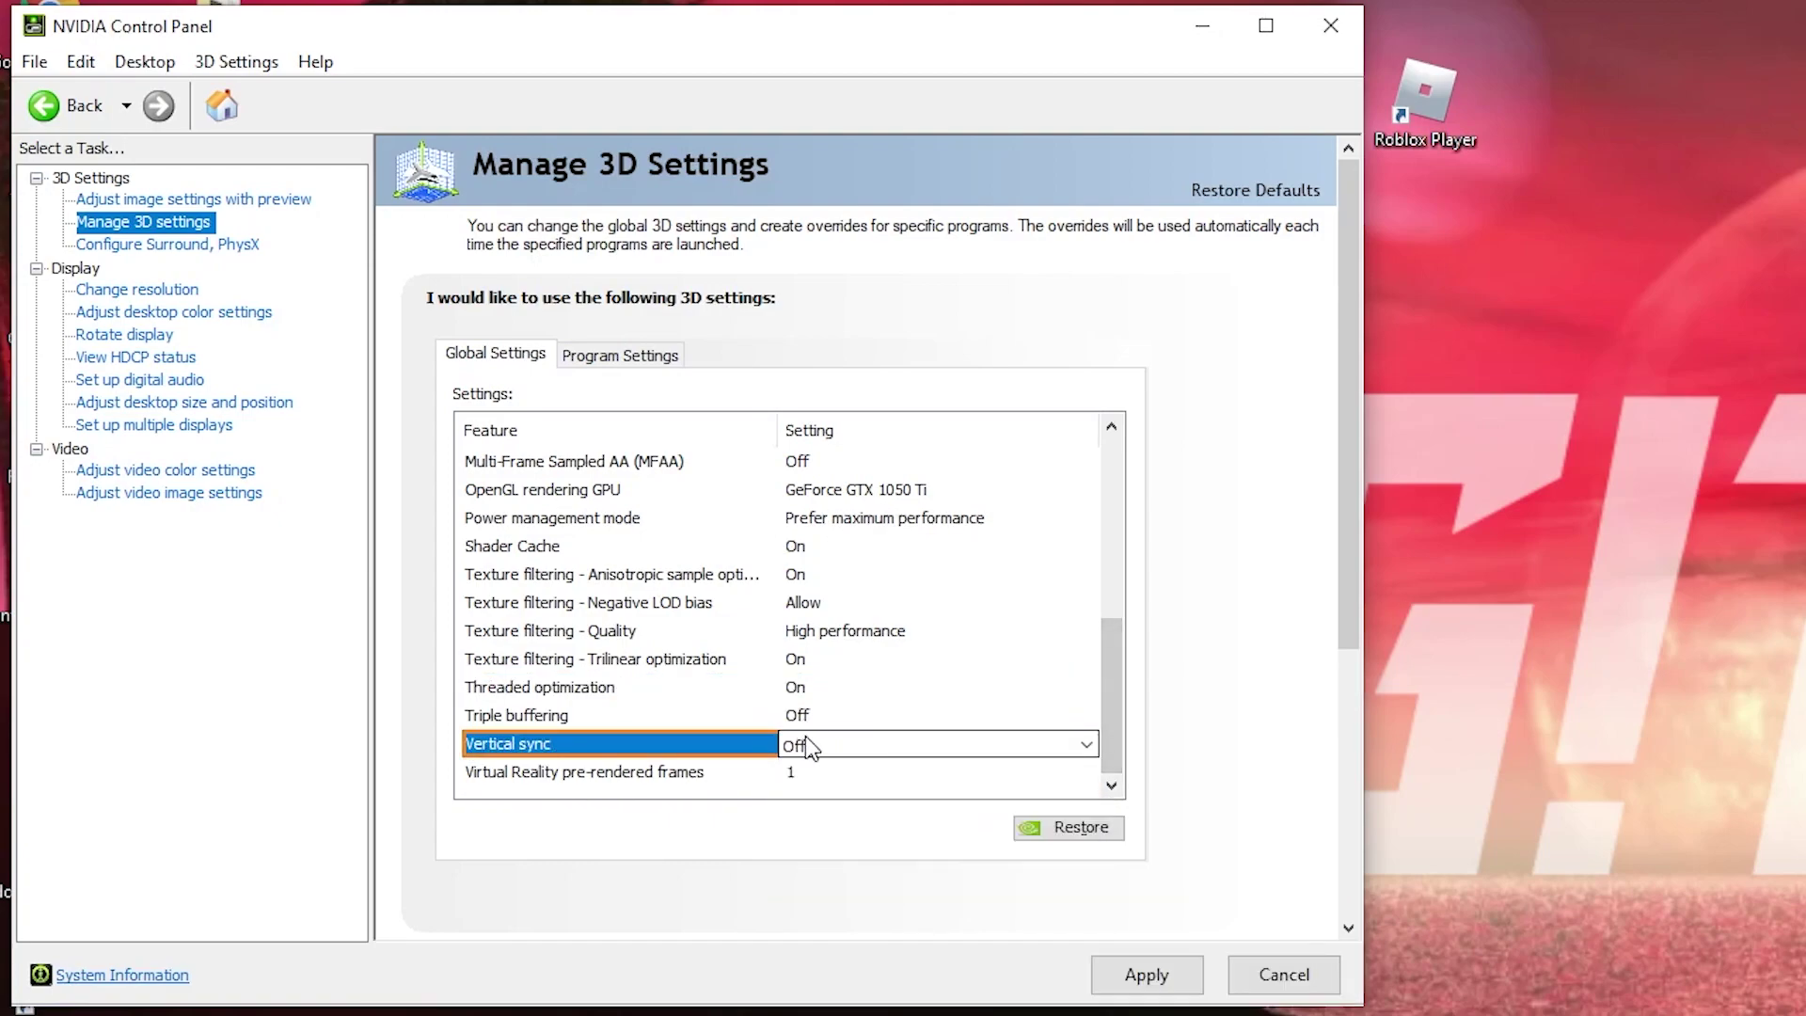
pyautogui.click(1146, 974)
pyautogui.click(141, 313)
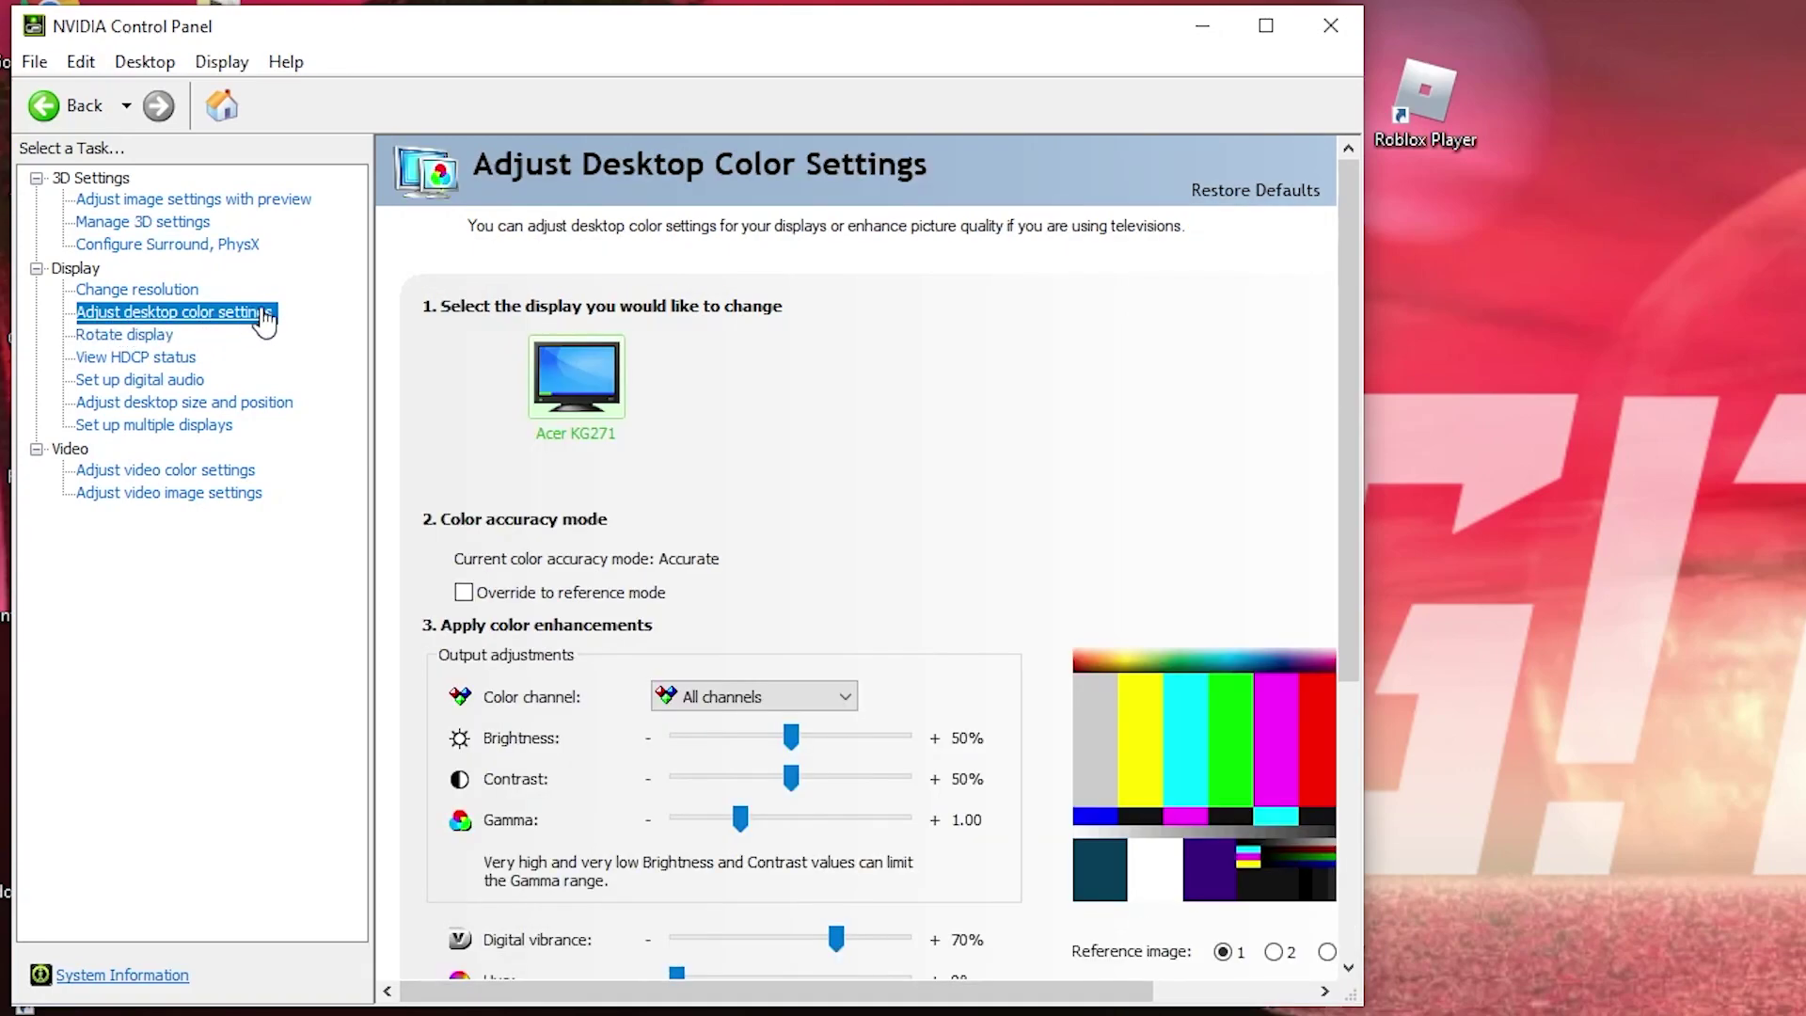
# Step: Raise the Acer KG271's Digital vibrance slider to 70%
pyautogui.scroll(-3, 1001, 674)
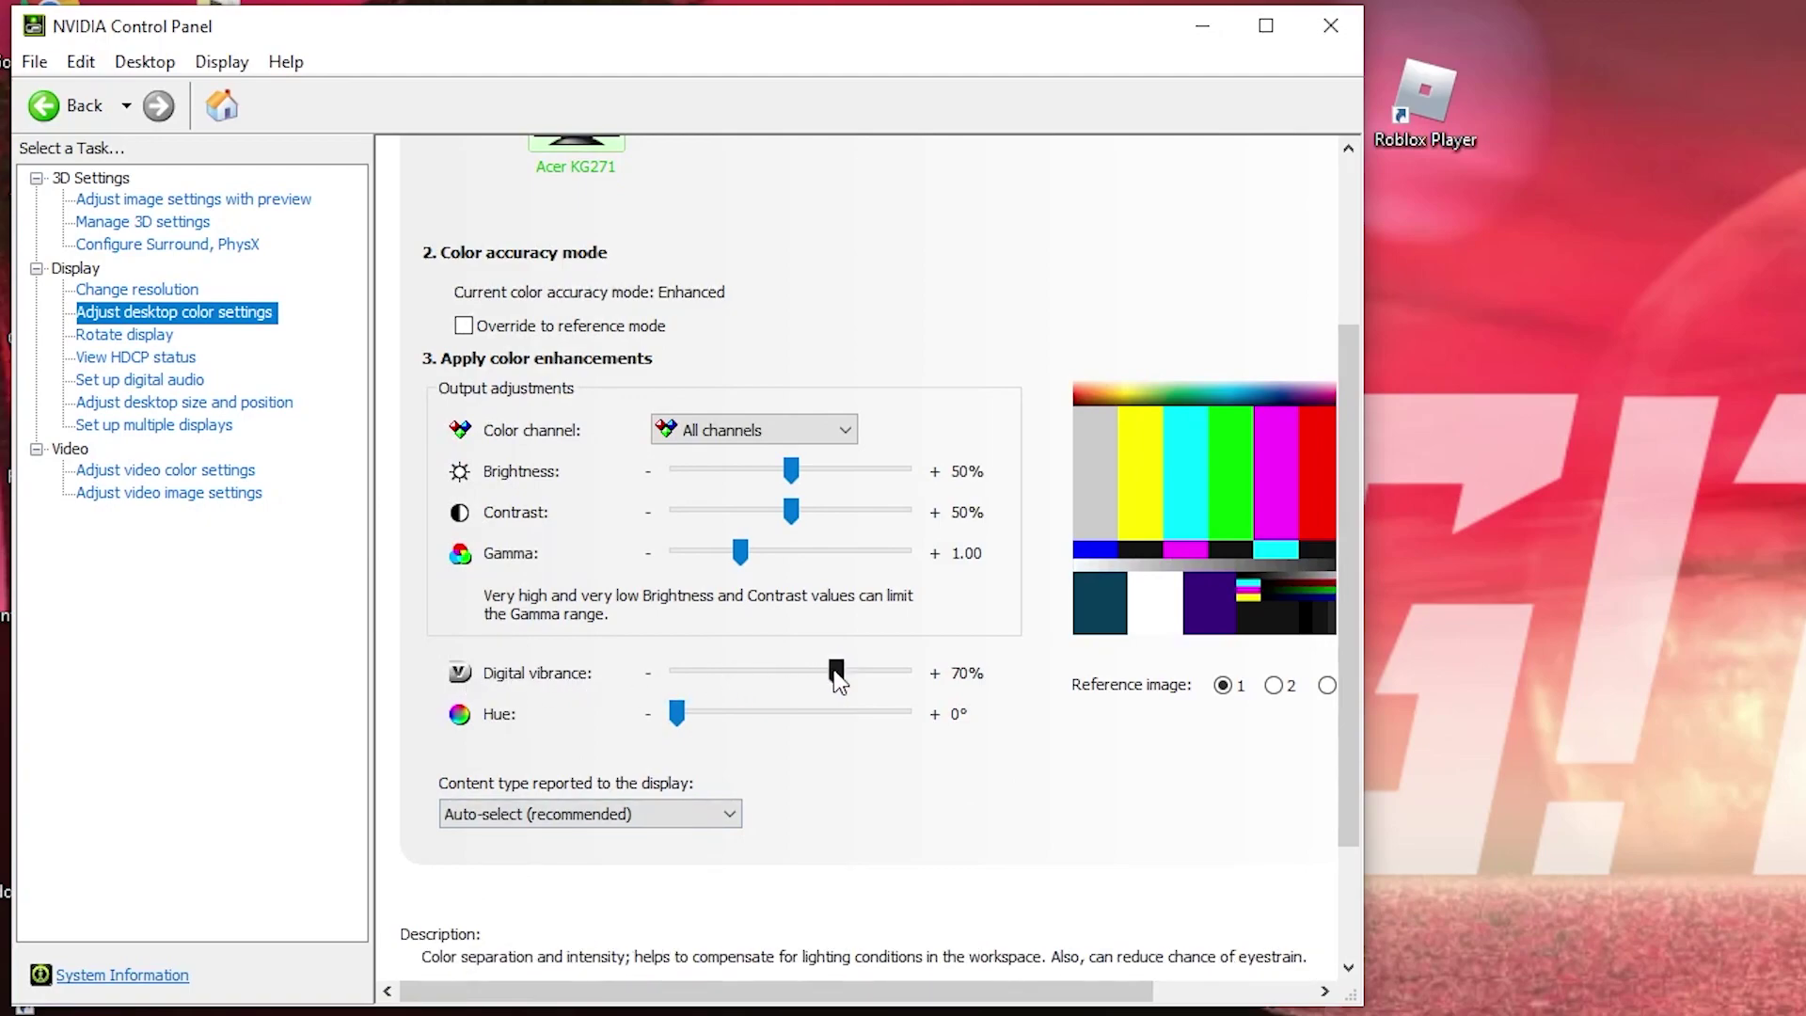
pyautogui.moveTo(835, 679); pyautogui.dragTo(837, 680)
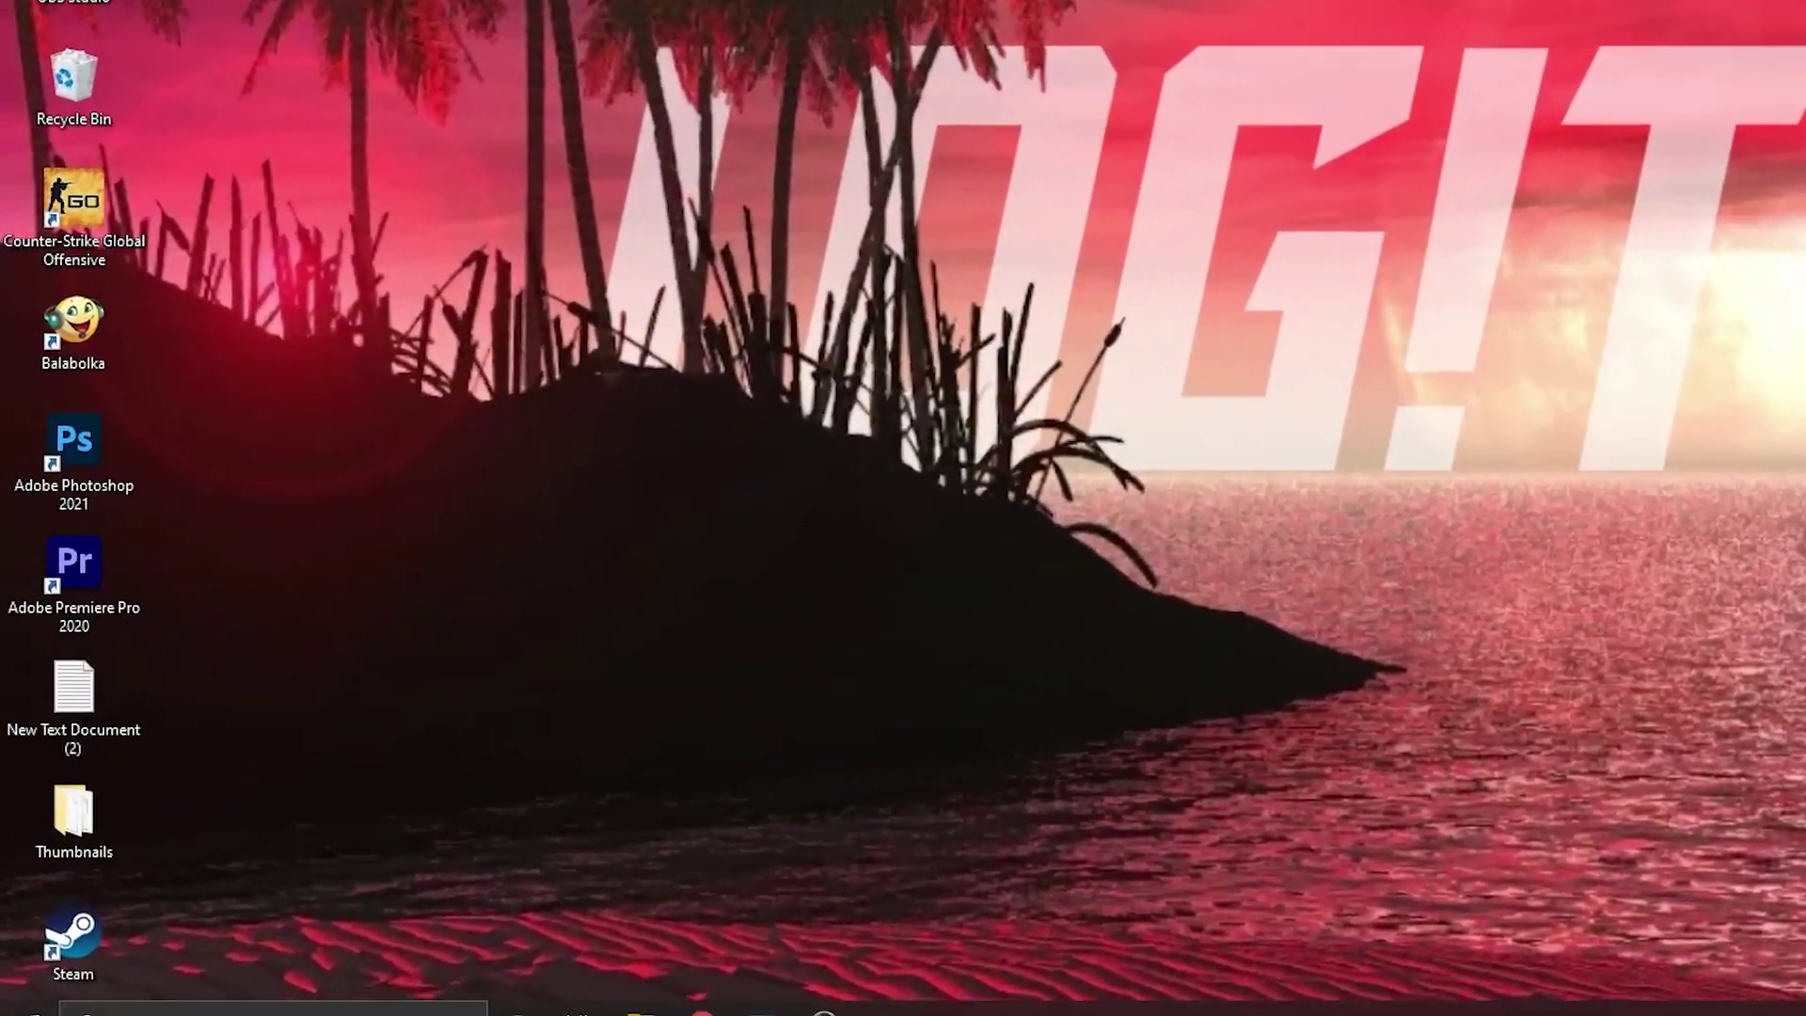
# Step: In Defragment and Optimize Drives, optimize drive C: and analyze HDD (D:)
pyautogui.click(303, 1008)
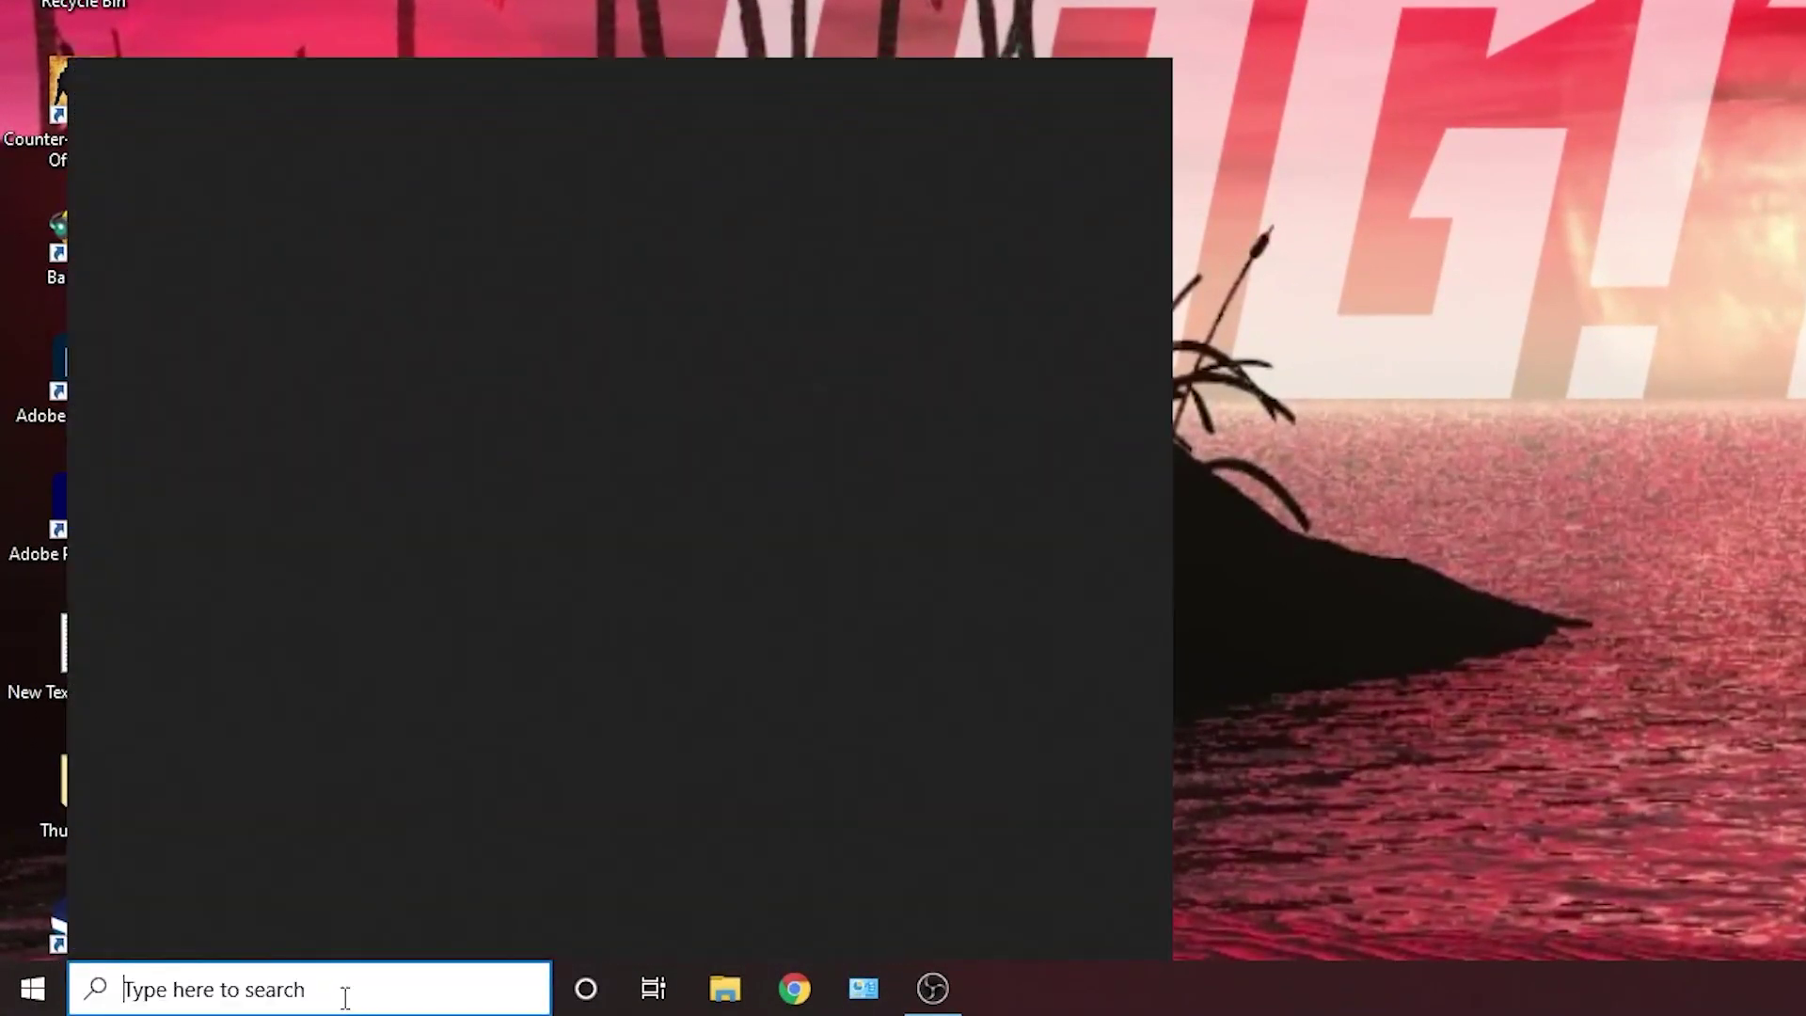
pyautogui.write('optimize')
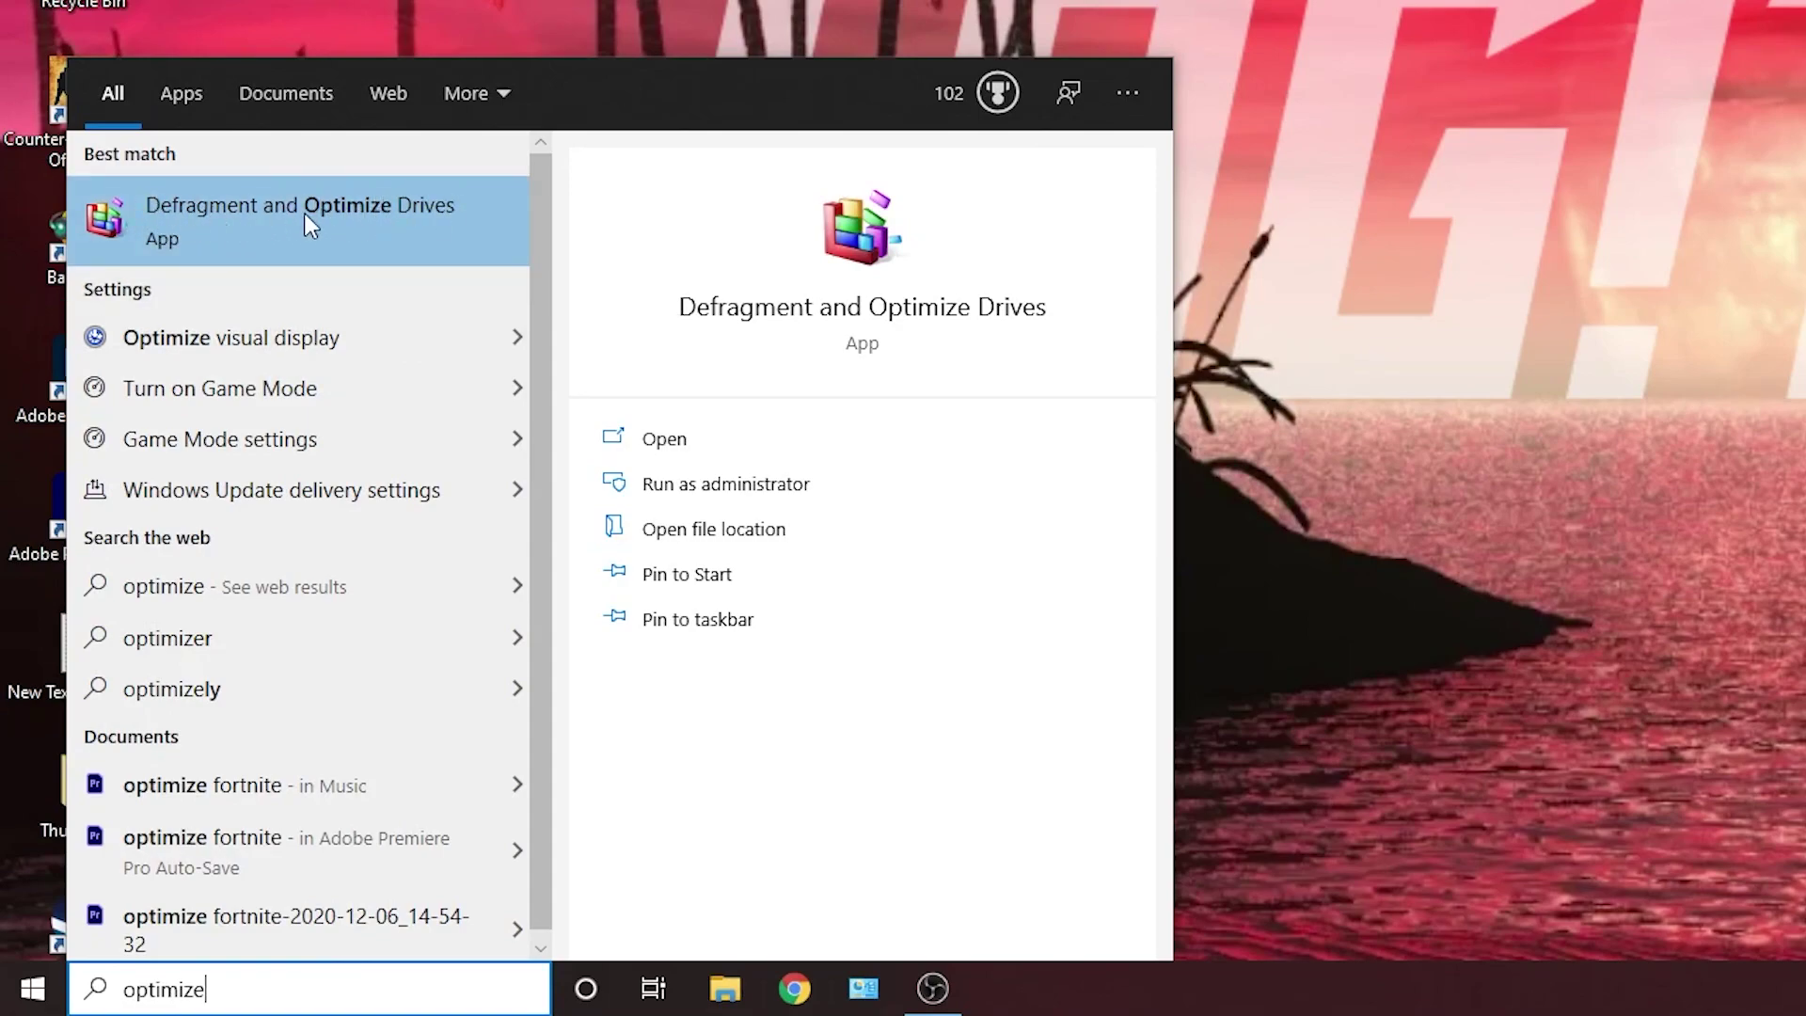
pyautogui.click(357, 206)
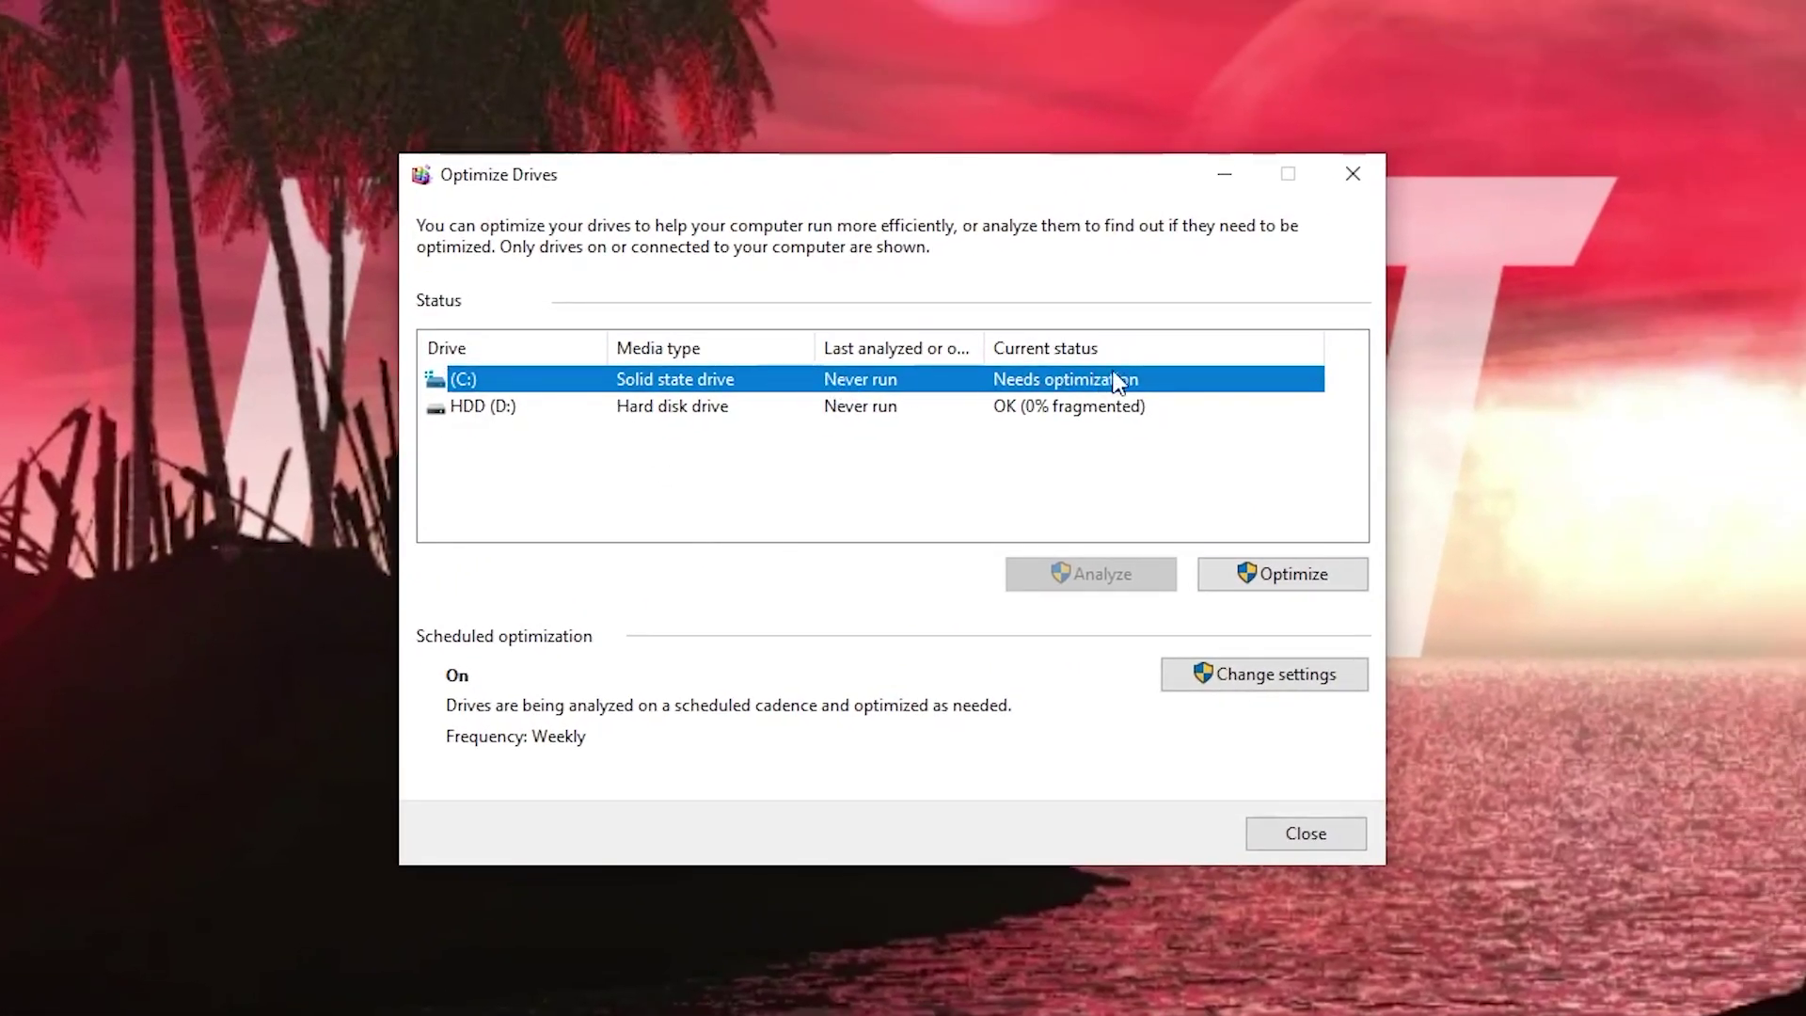
pyautogui.click(1296, 576)
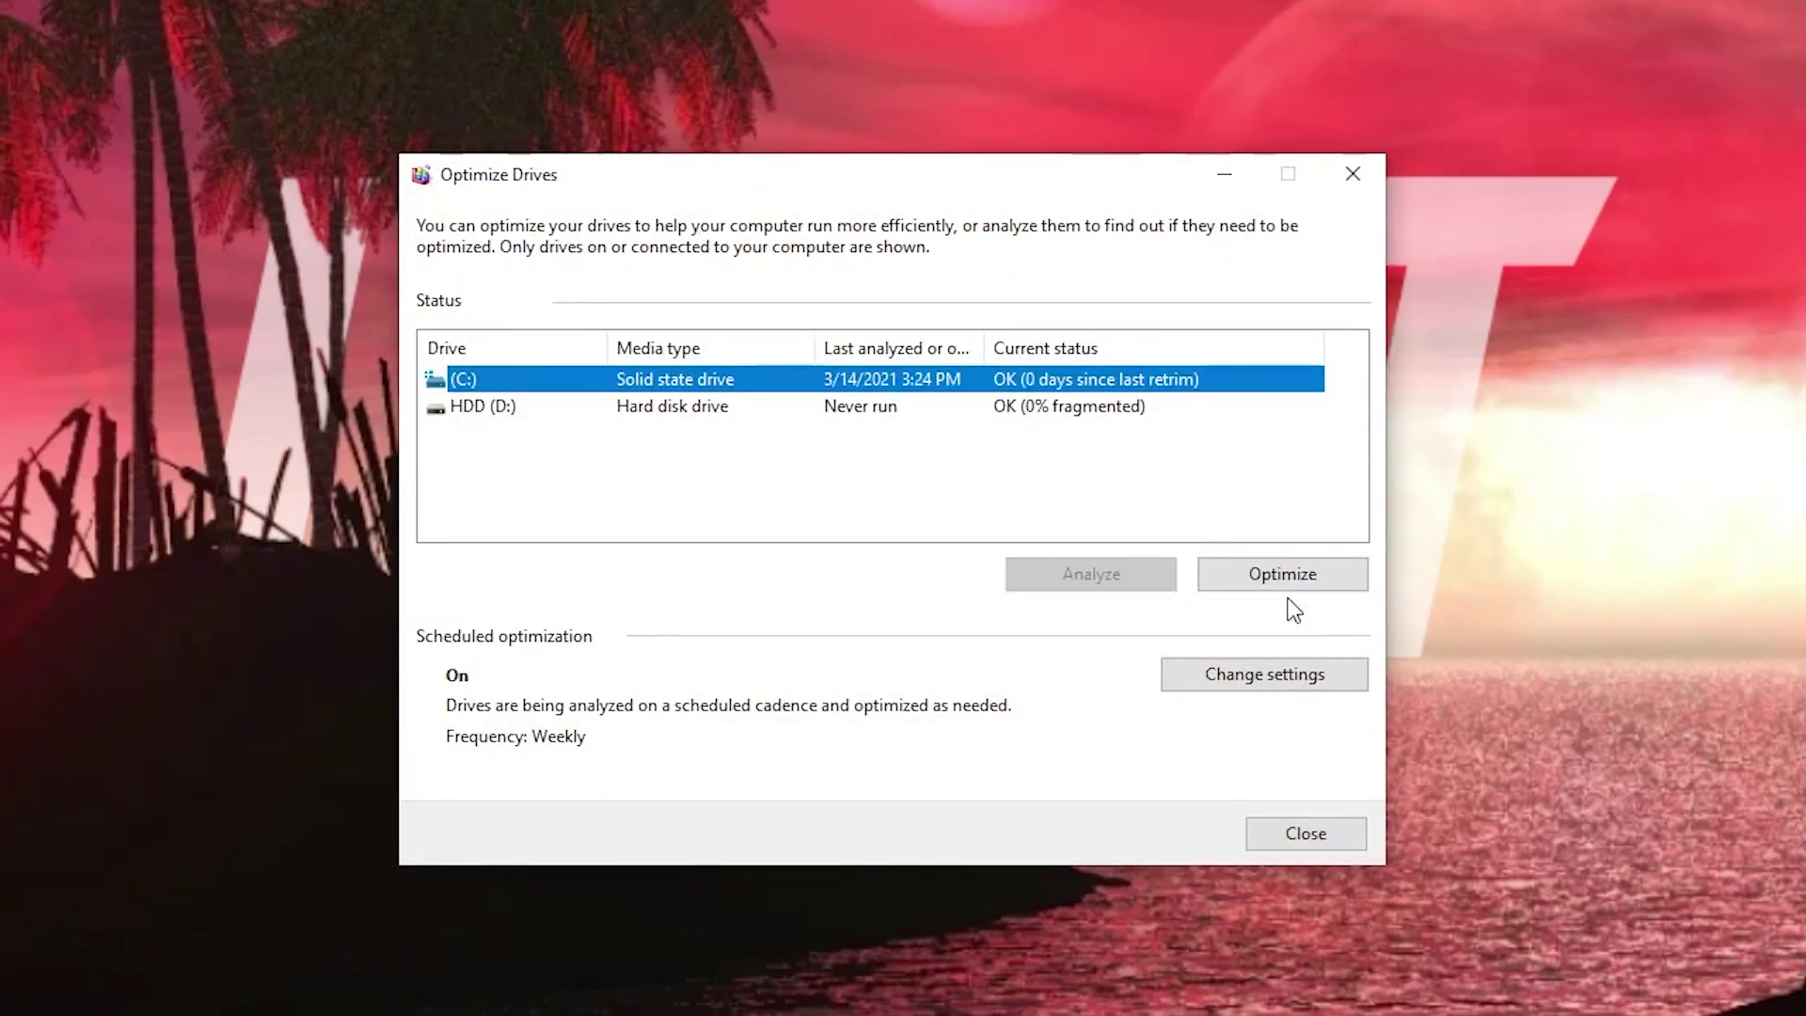
pyautogui.click(552, 410)
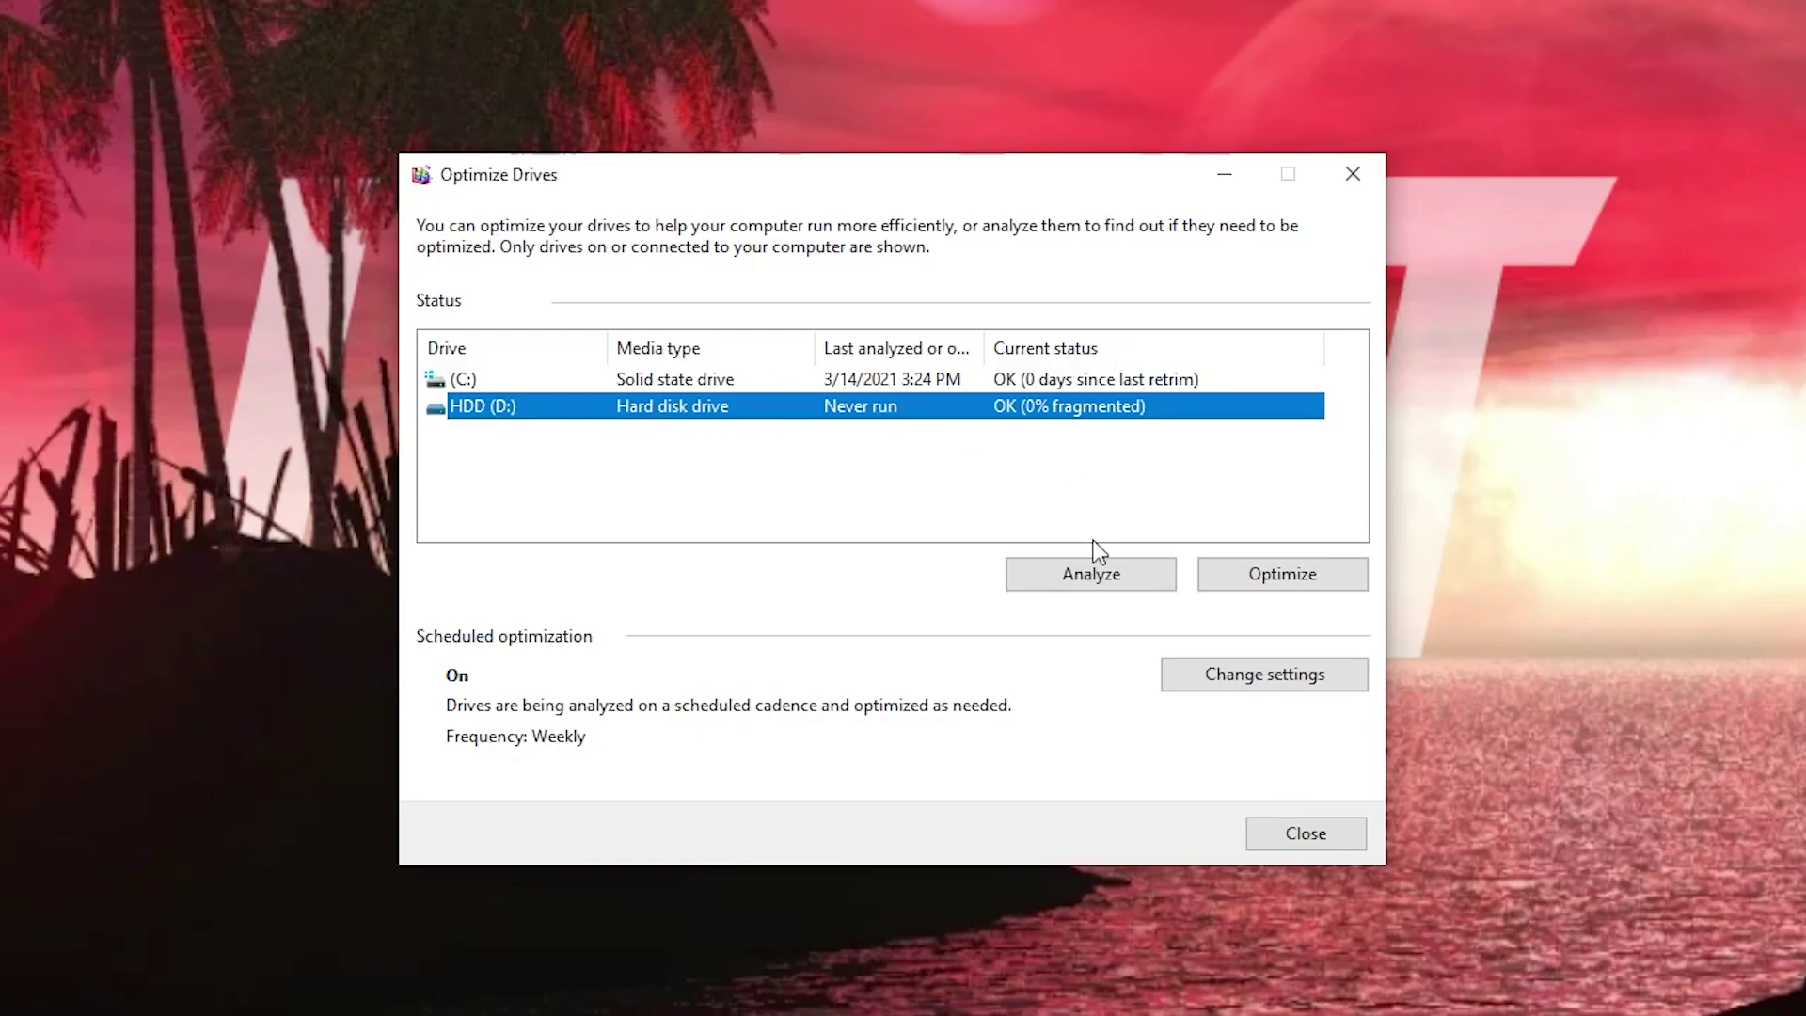
pyautogui.click(1099, 572)
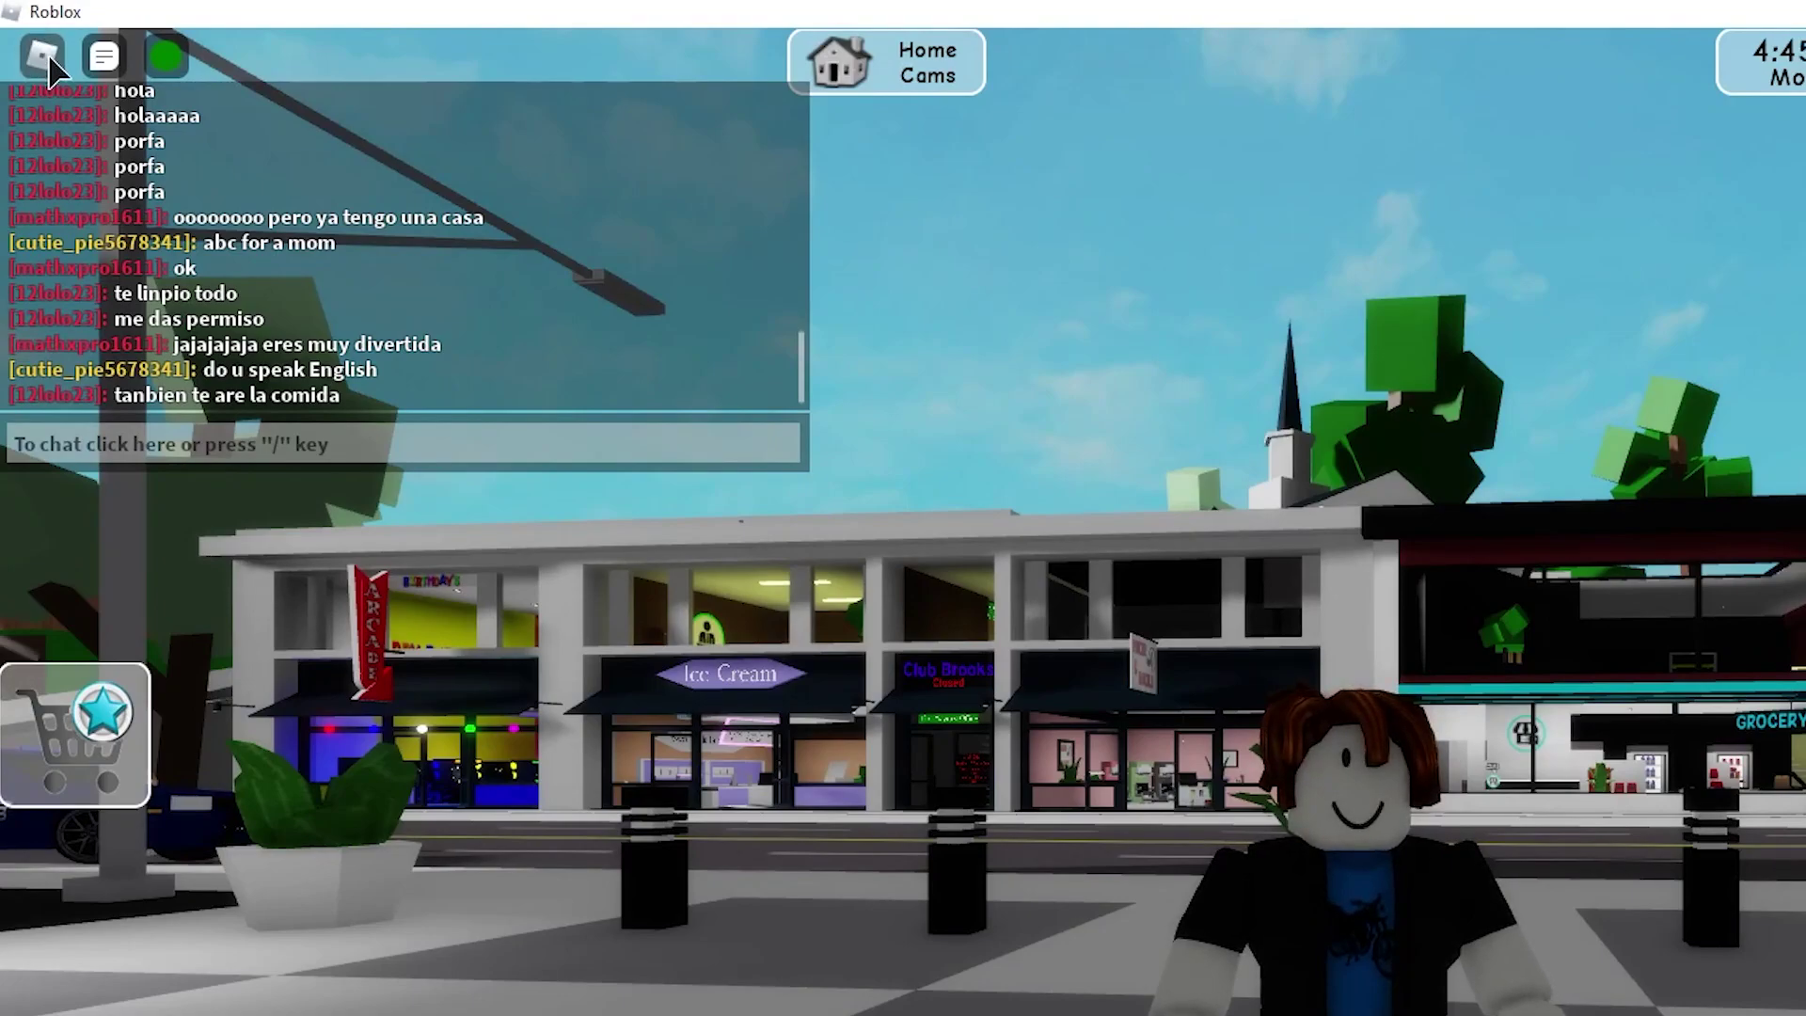
# Step: In Roblox settings, turn Fullscreen on, keep Graphics Mode Manual, and drop Graphics Quality to lowest
pyautogui.click(52, 64)
pyautogui.click(1110, 333)
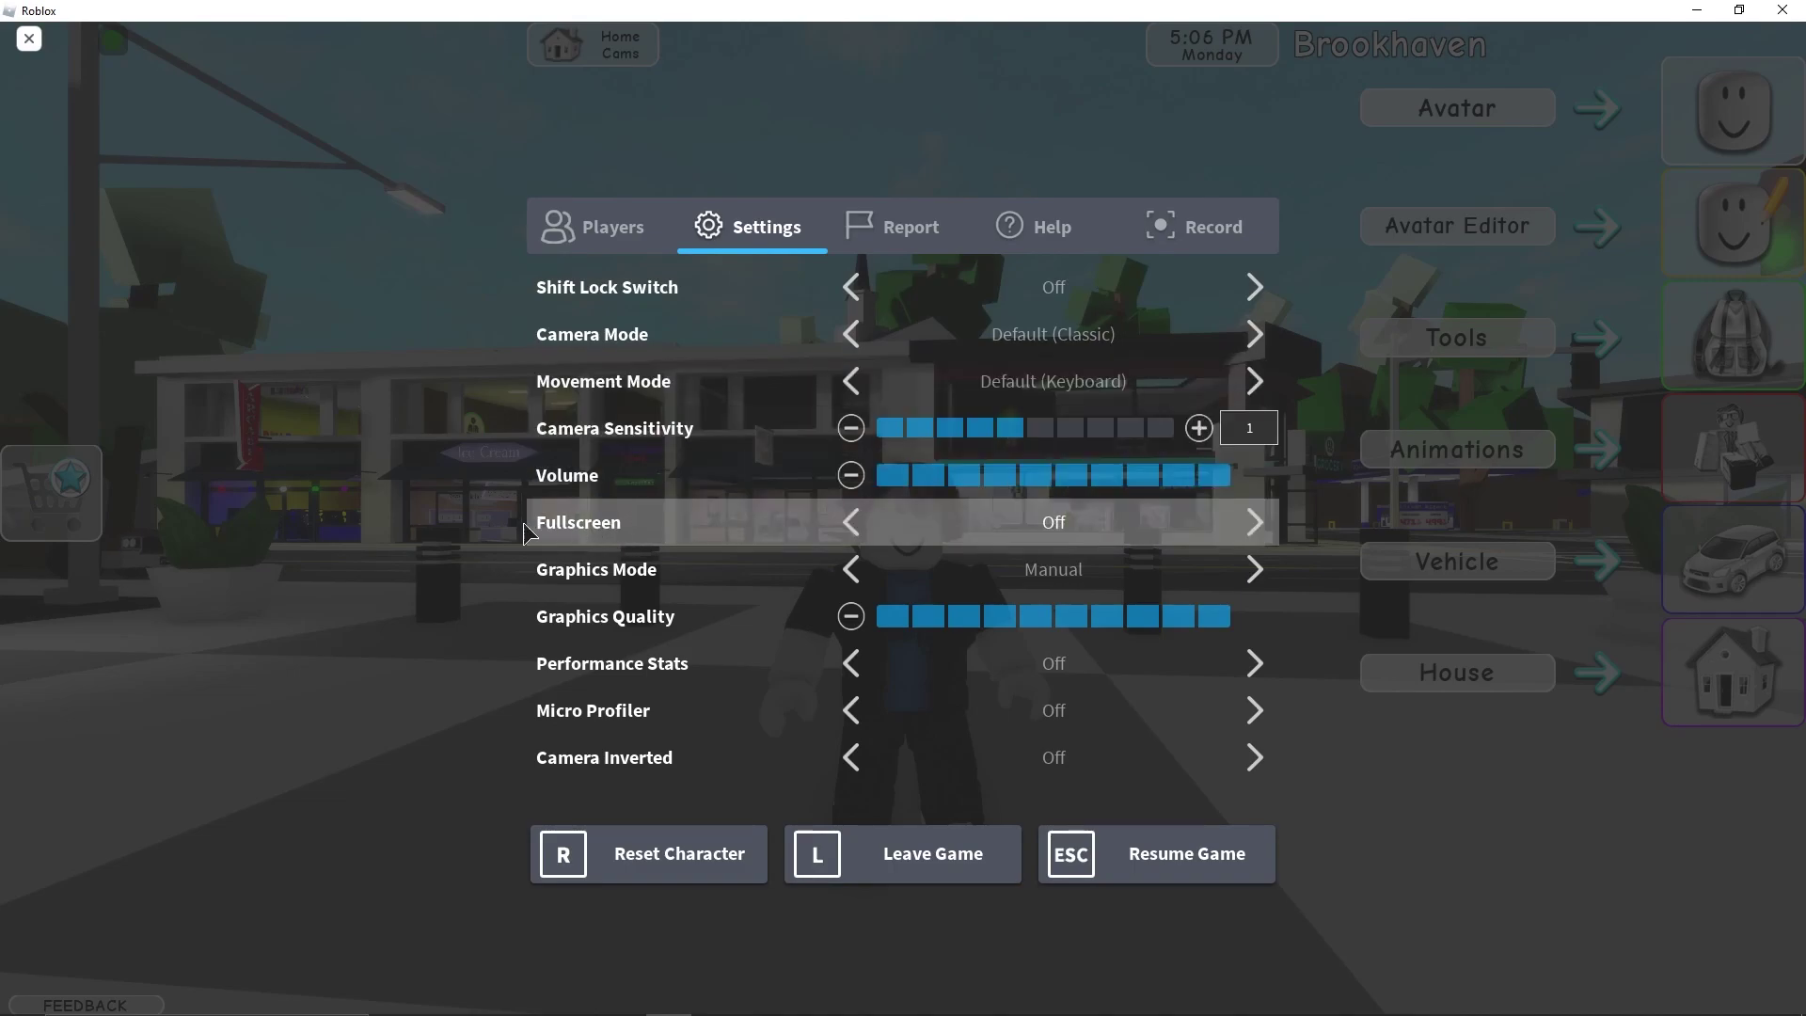
pyautogui.click(1058, 523)
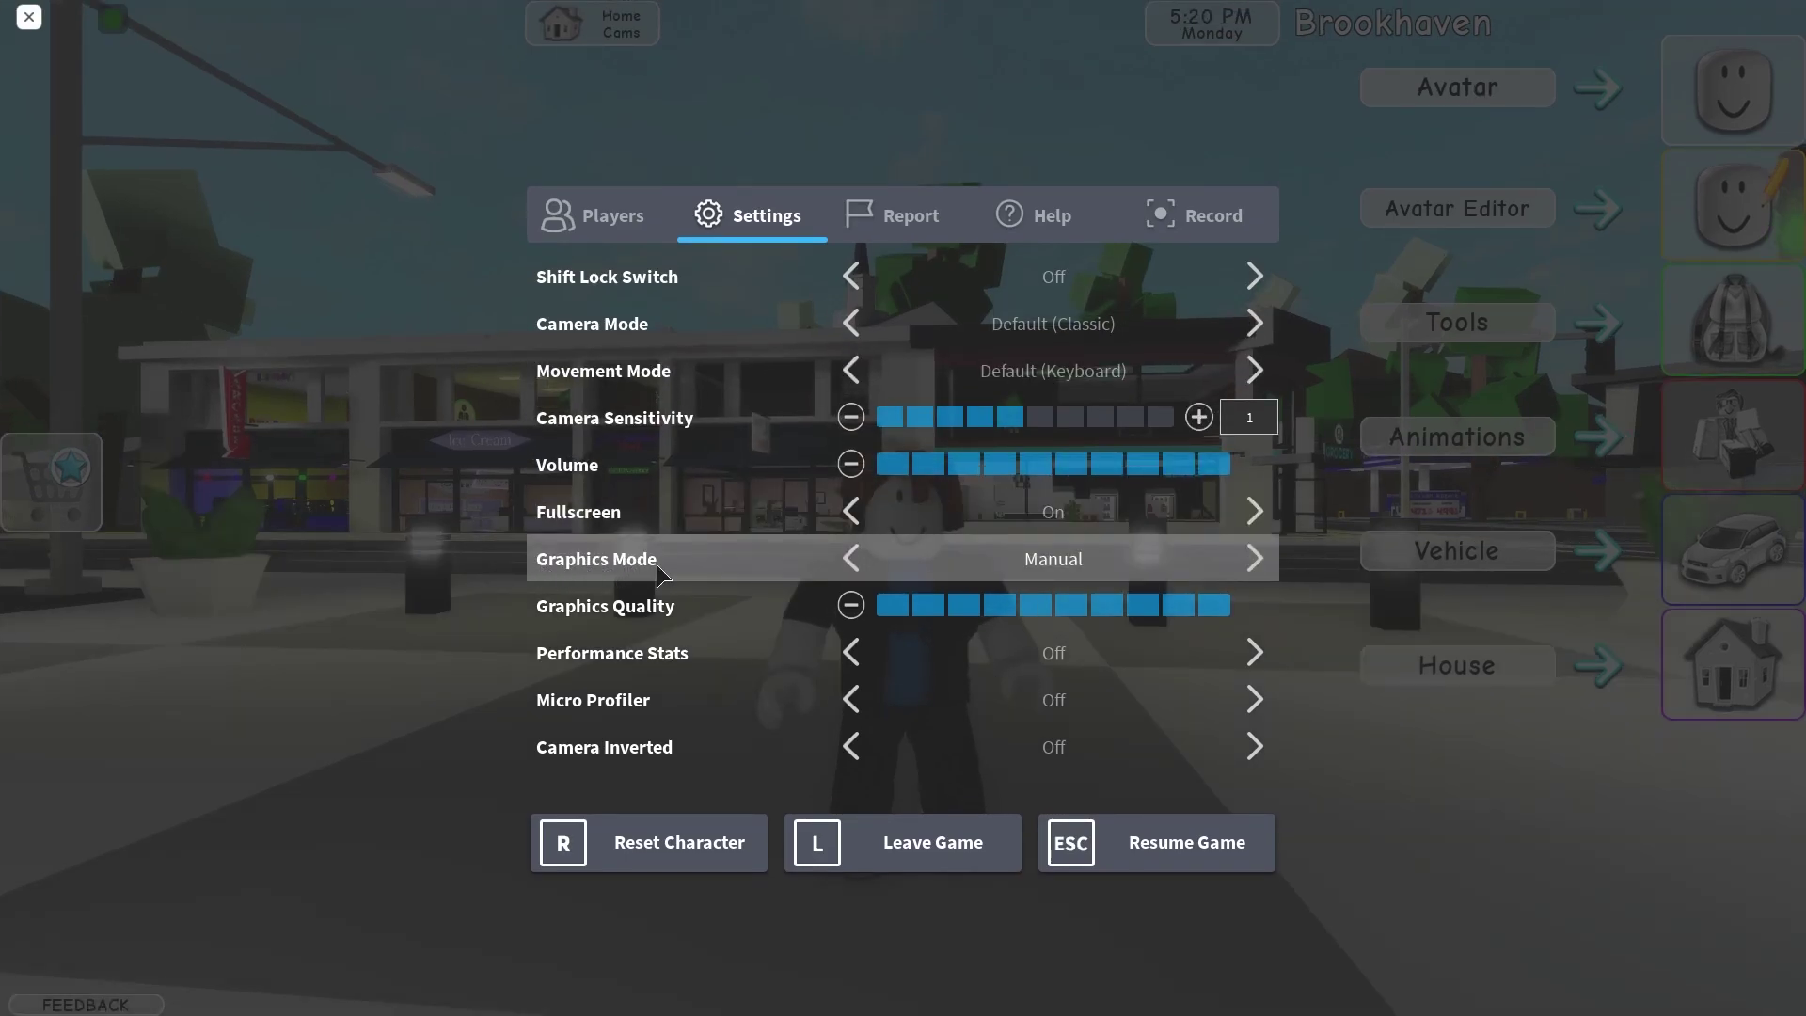
pyautogui.click(1044, 564)
pyautogui.click(1044, 574)
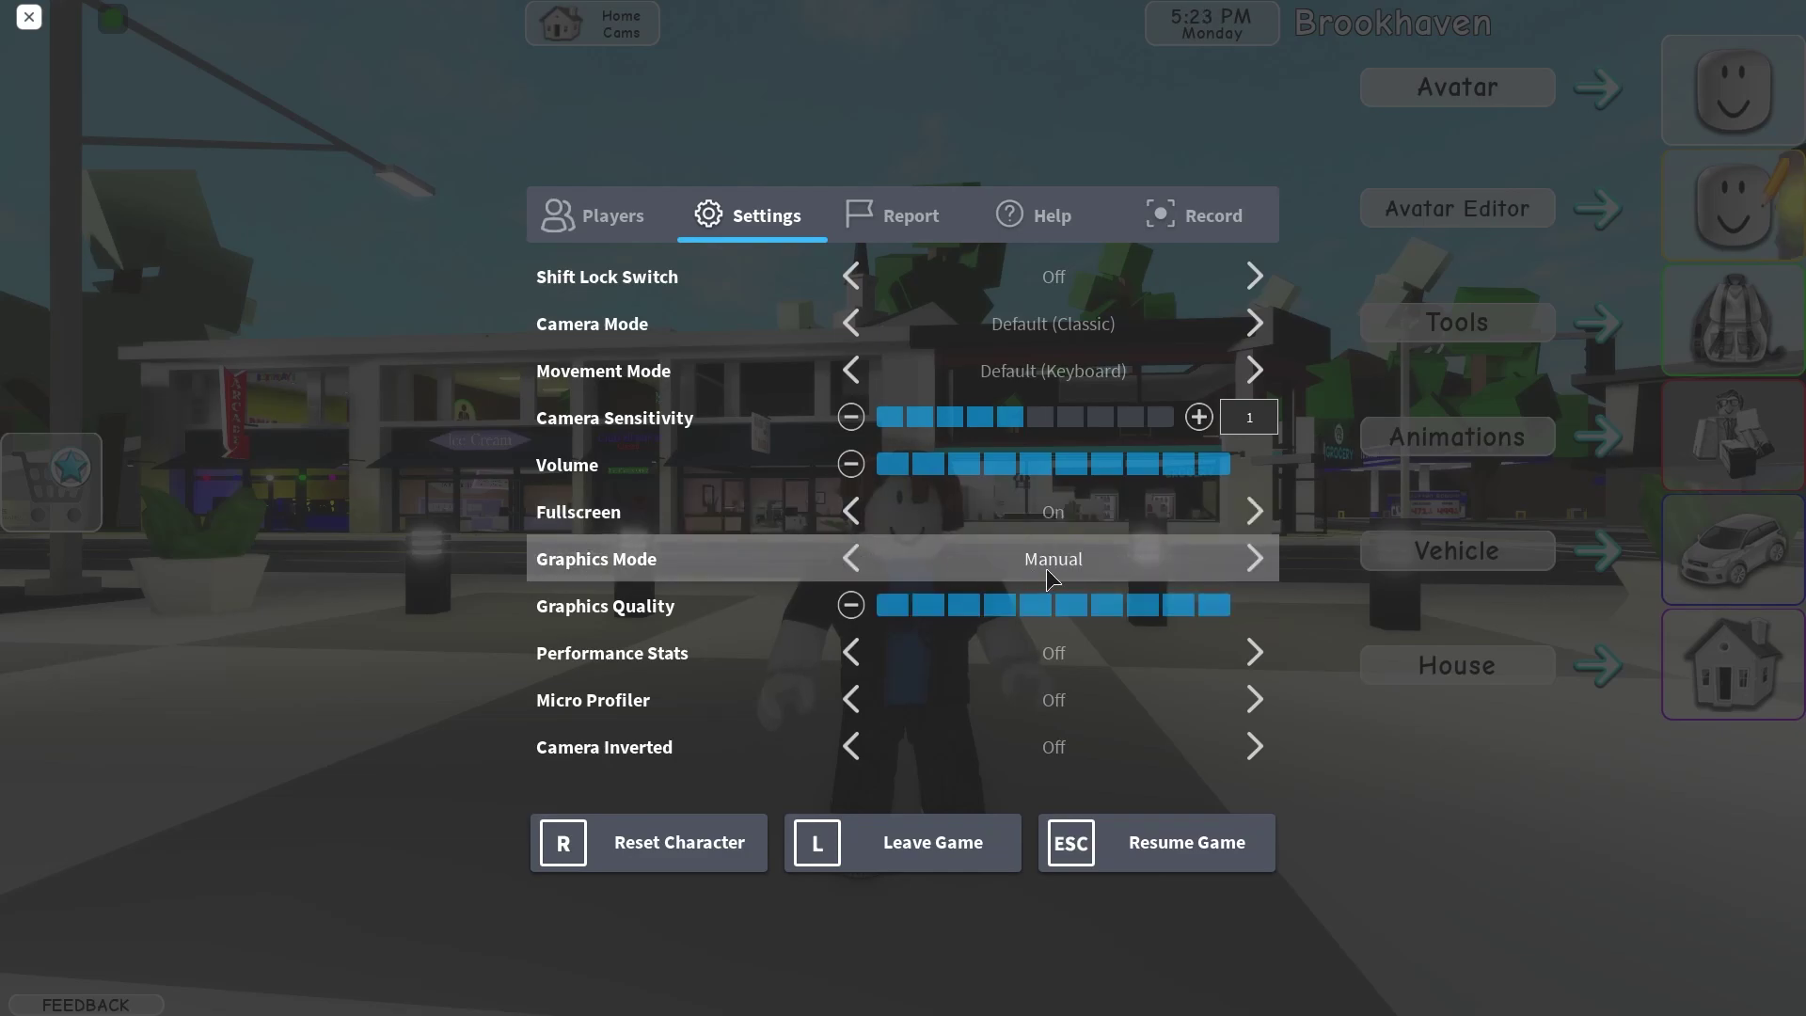
pyautogui.click(898, 607)
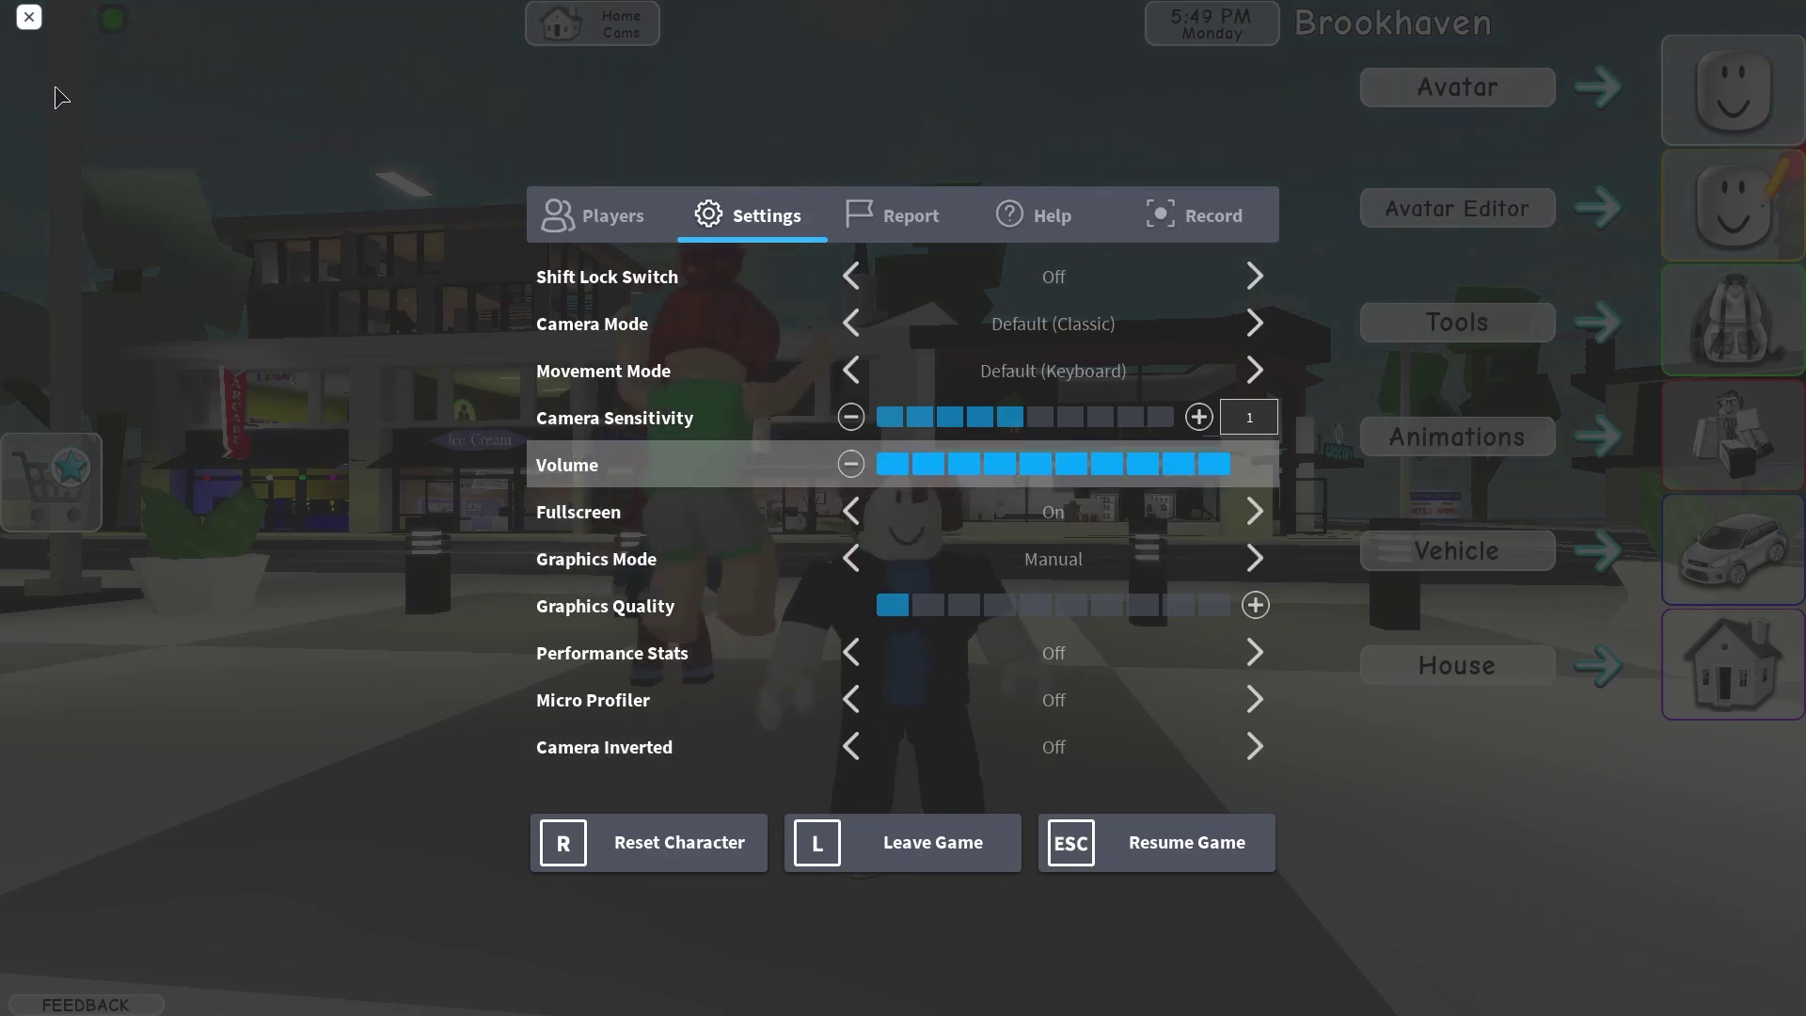
# Step: Close the Roblox settings menu to return to Brookhaven
pyautogui.click(28, 17)
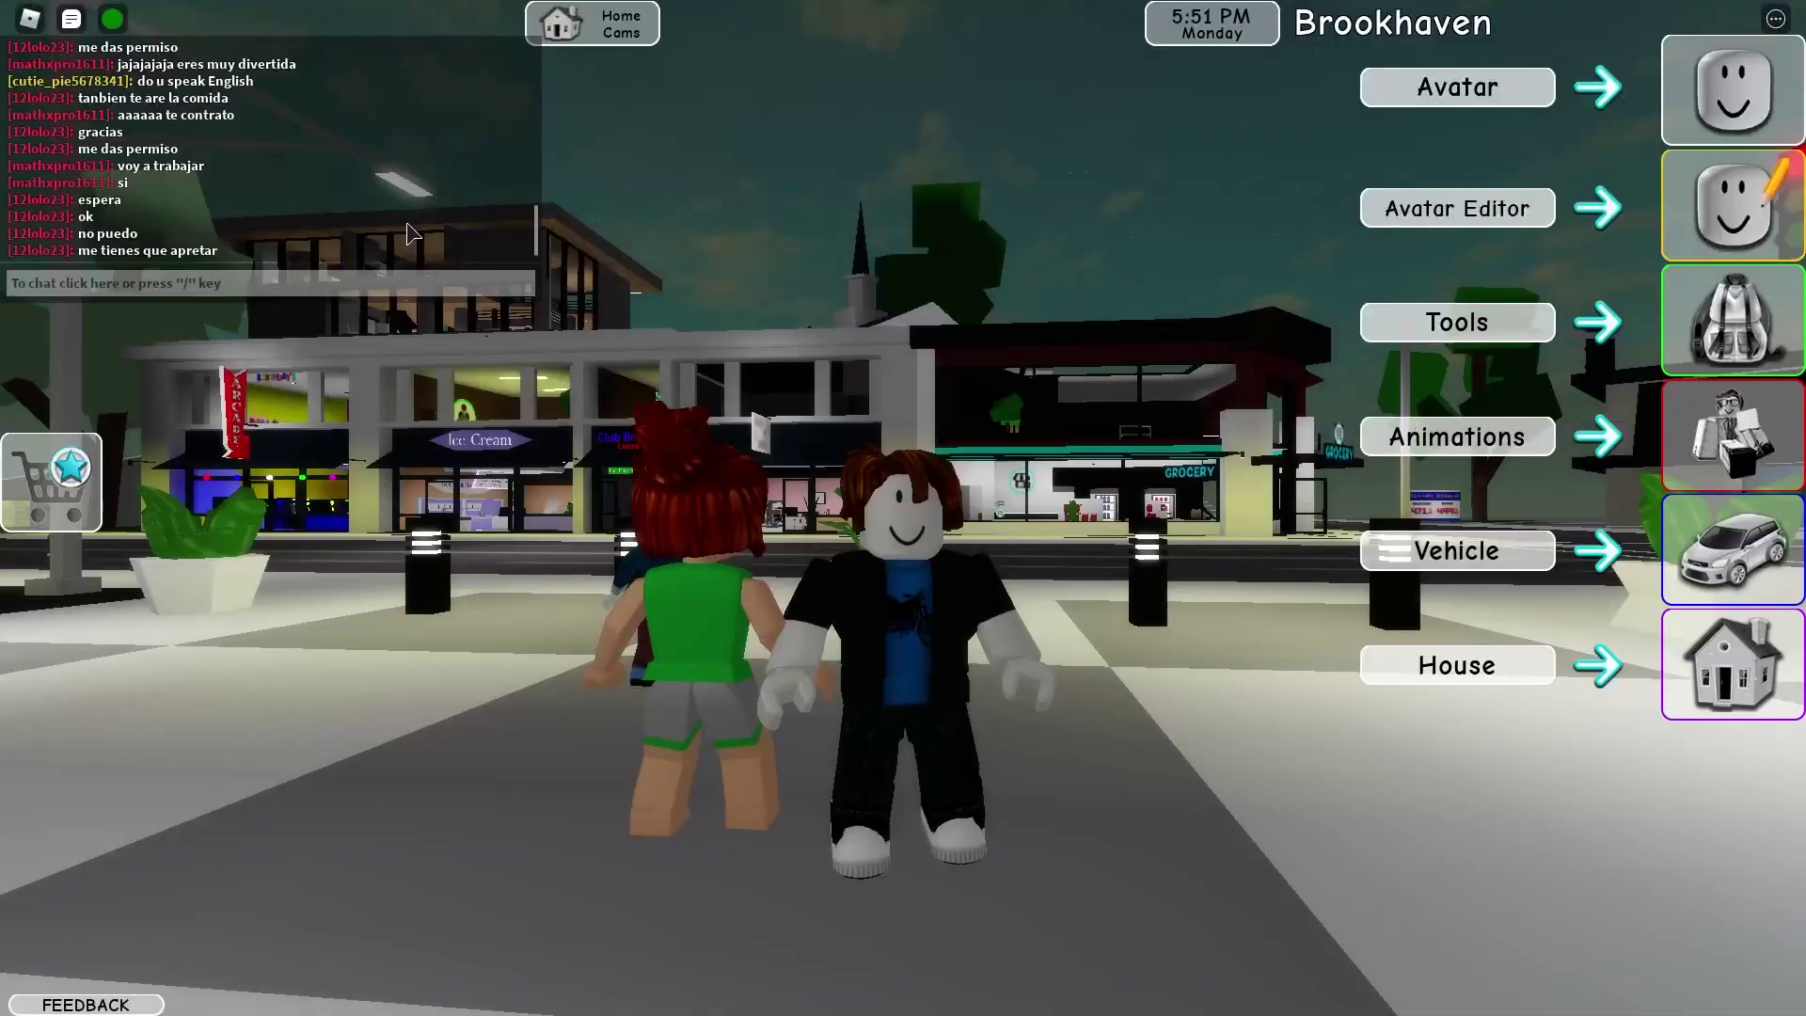